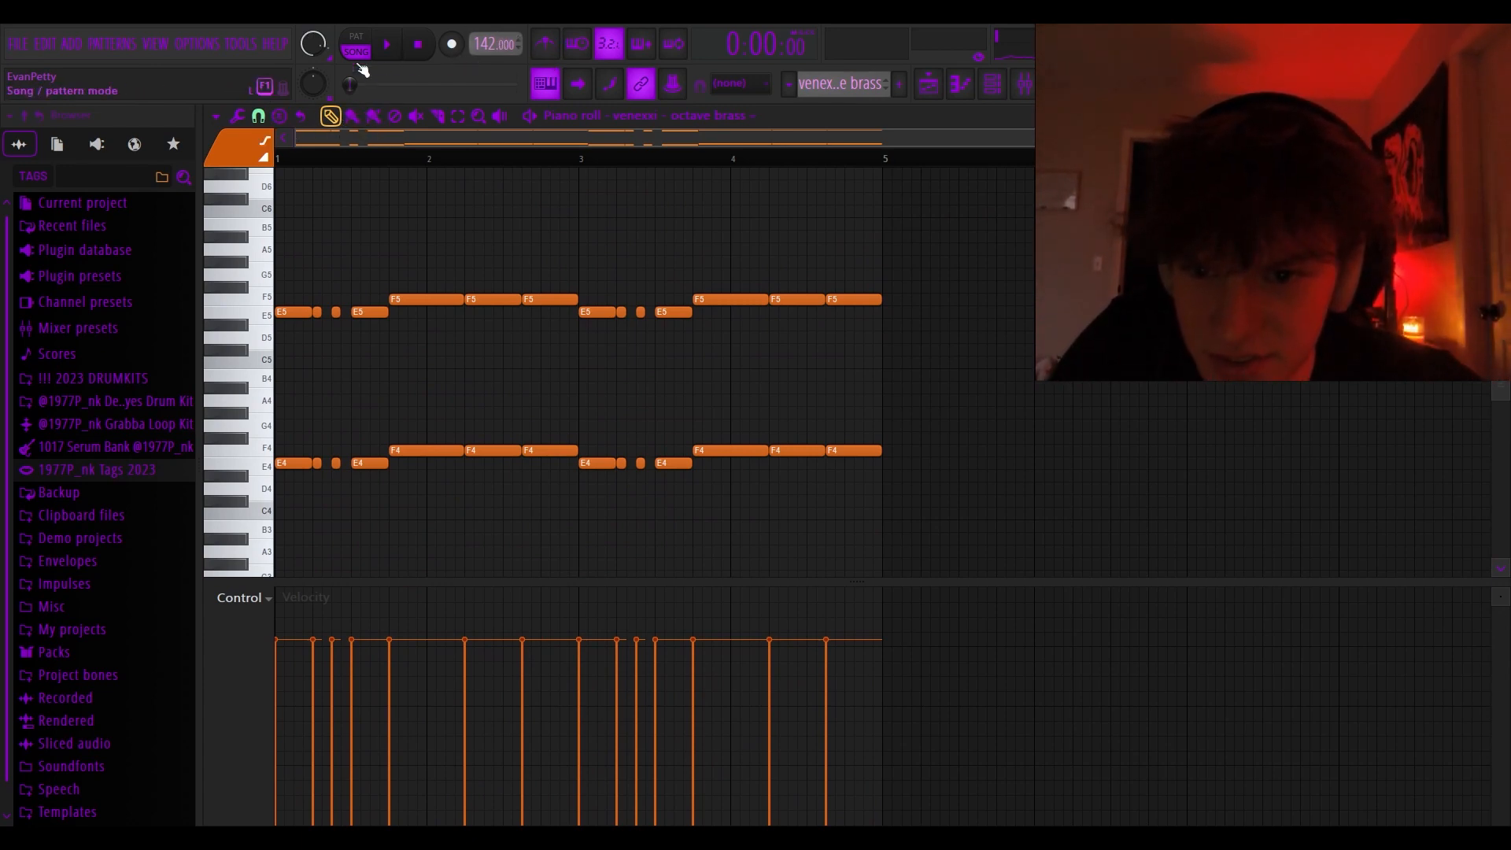
Play the venexxi - octave brass notes in pattern mode, stop playback, and examine the melody in the piano roll
key(space)
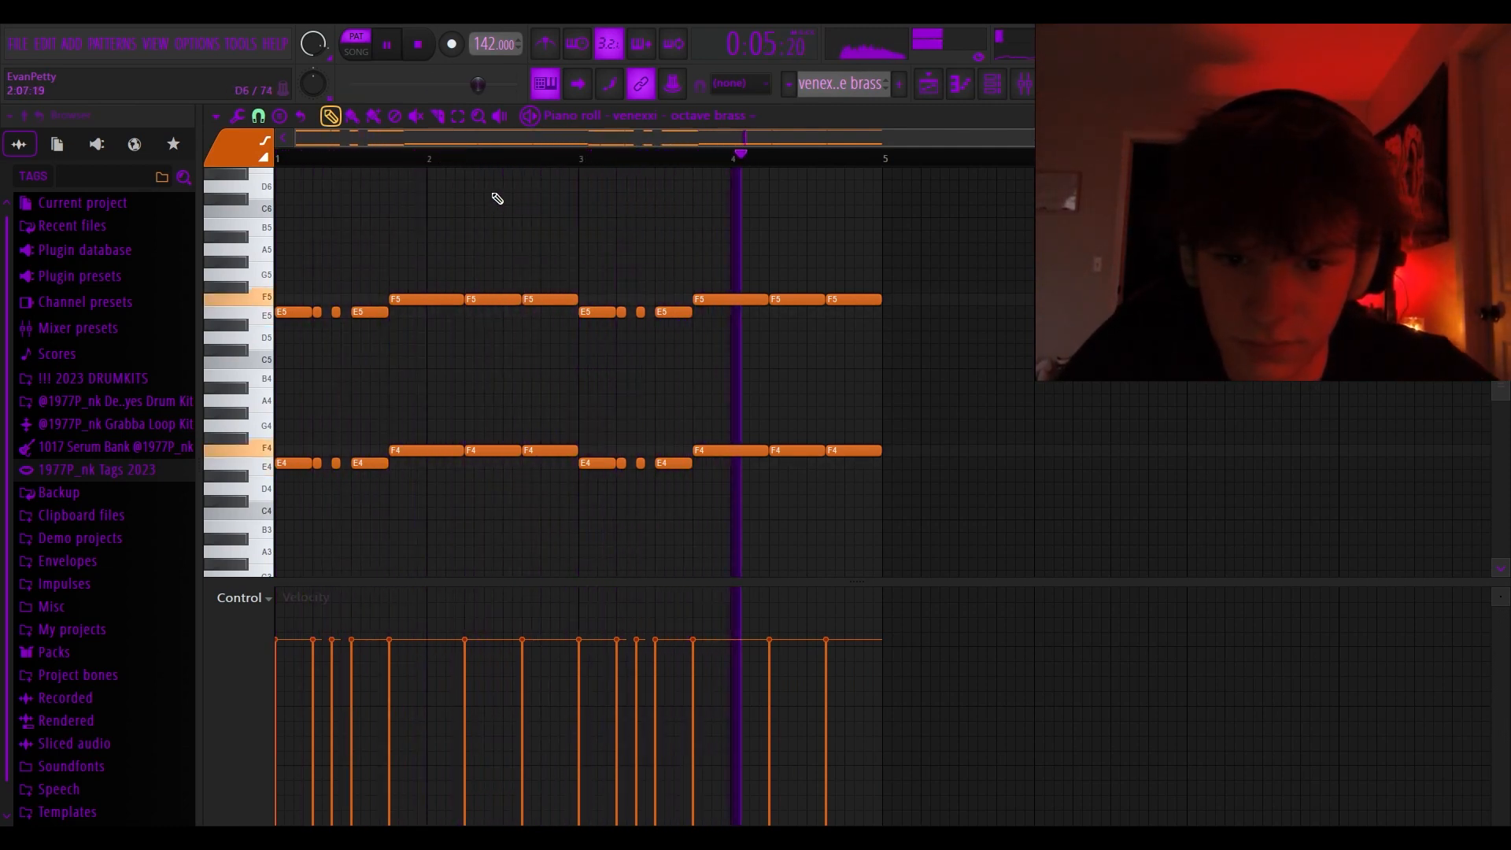
key(space)
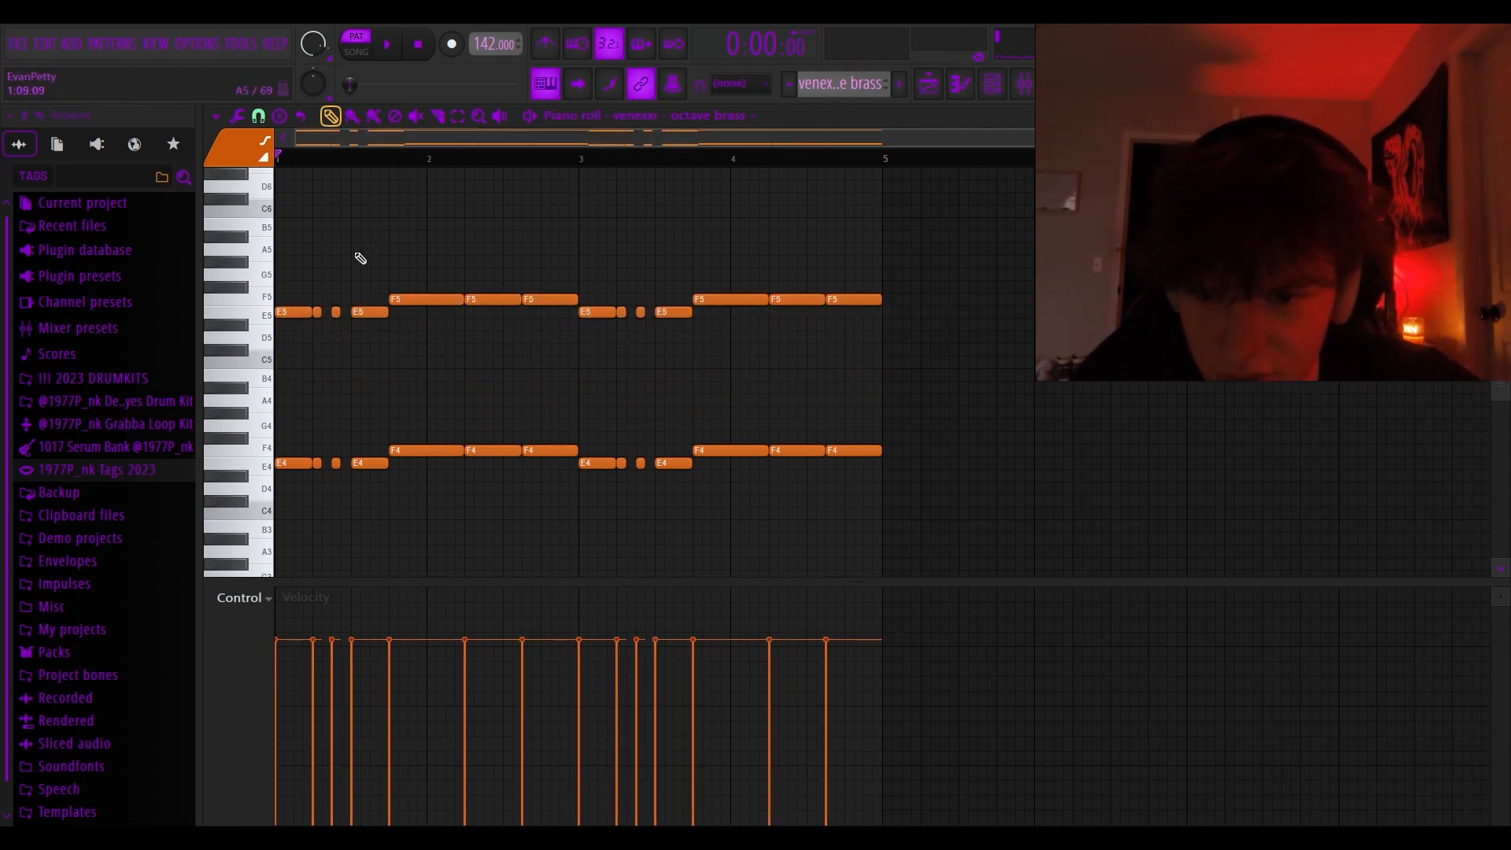
scroll(389, 205, up, 3)
drag(359, 140, 259, 140)
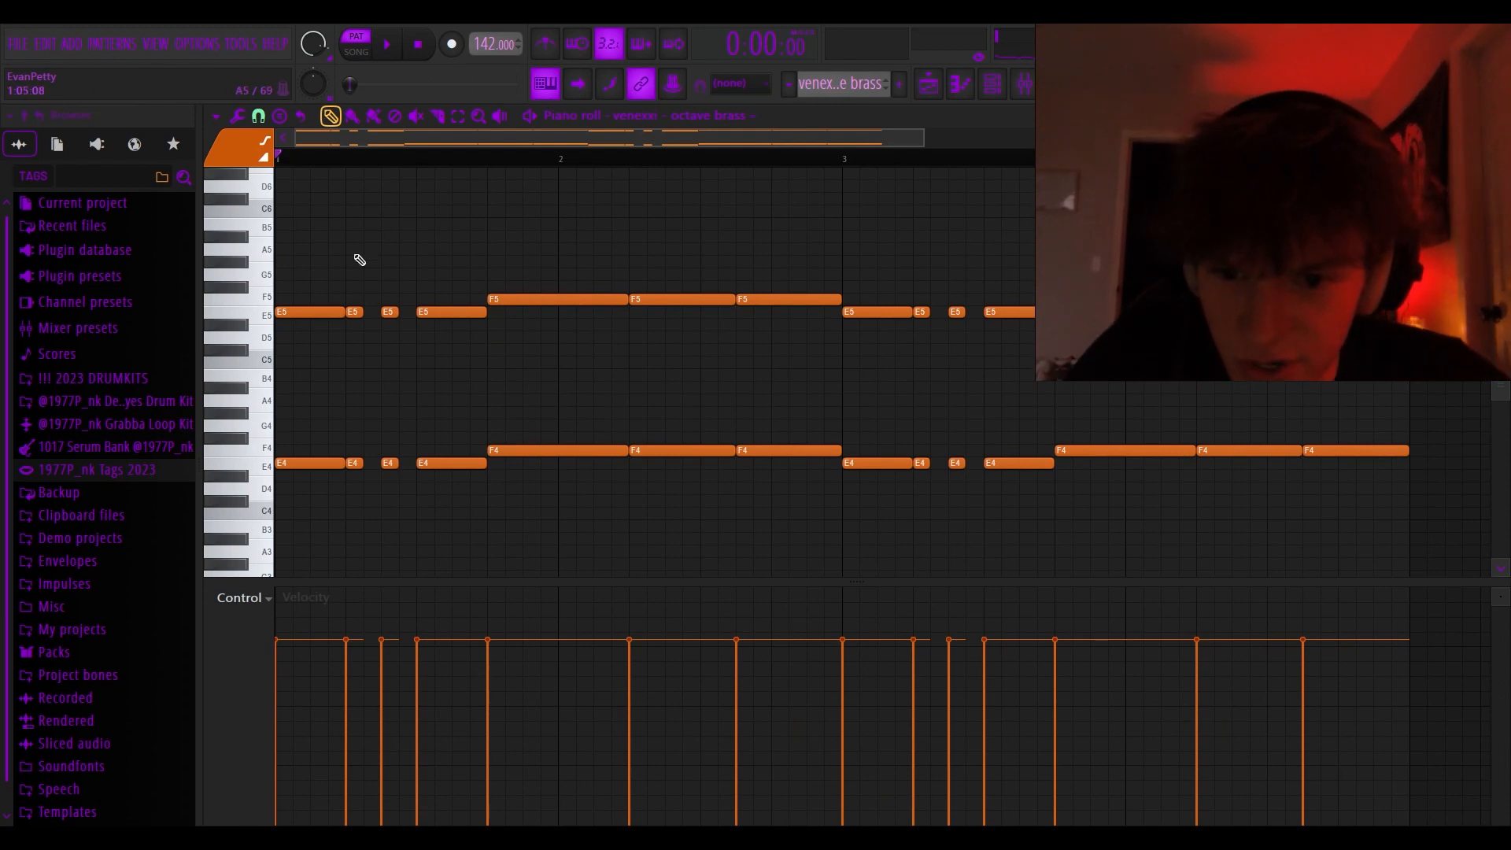
Open the venexxi - FS Brass pattern from Track 3 of the playlist and play its notes through in the piano roll
click(932, 80)
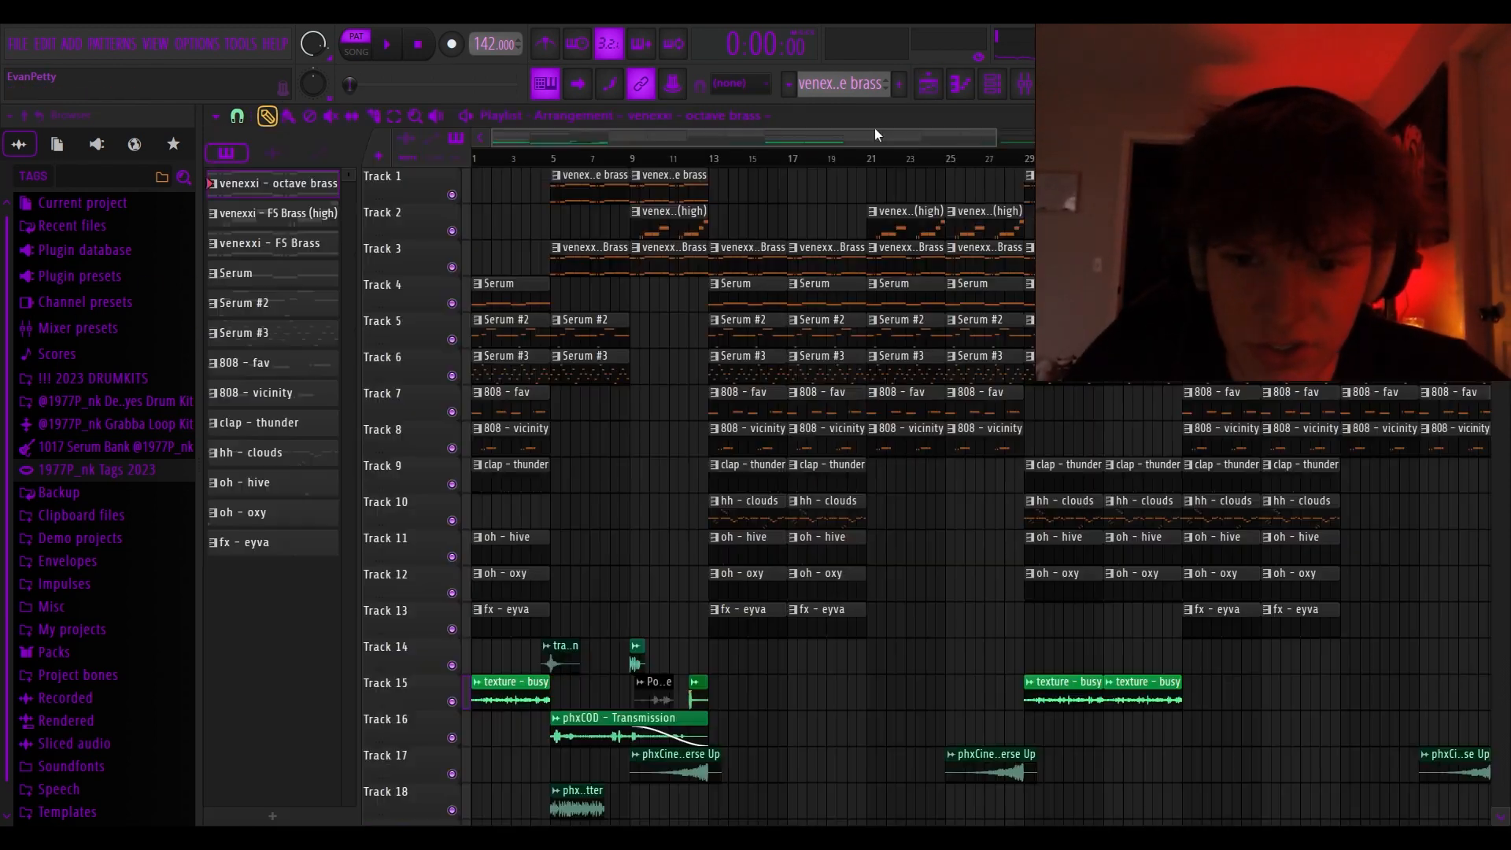
scroll(500, 236, up, 1)
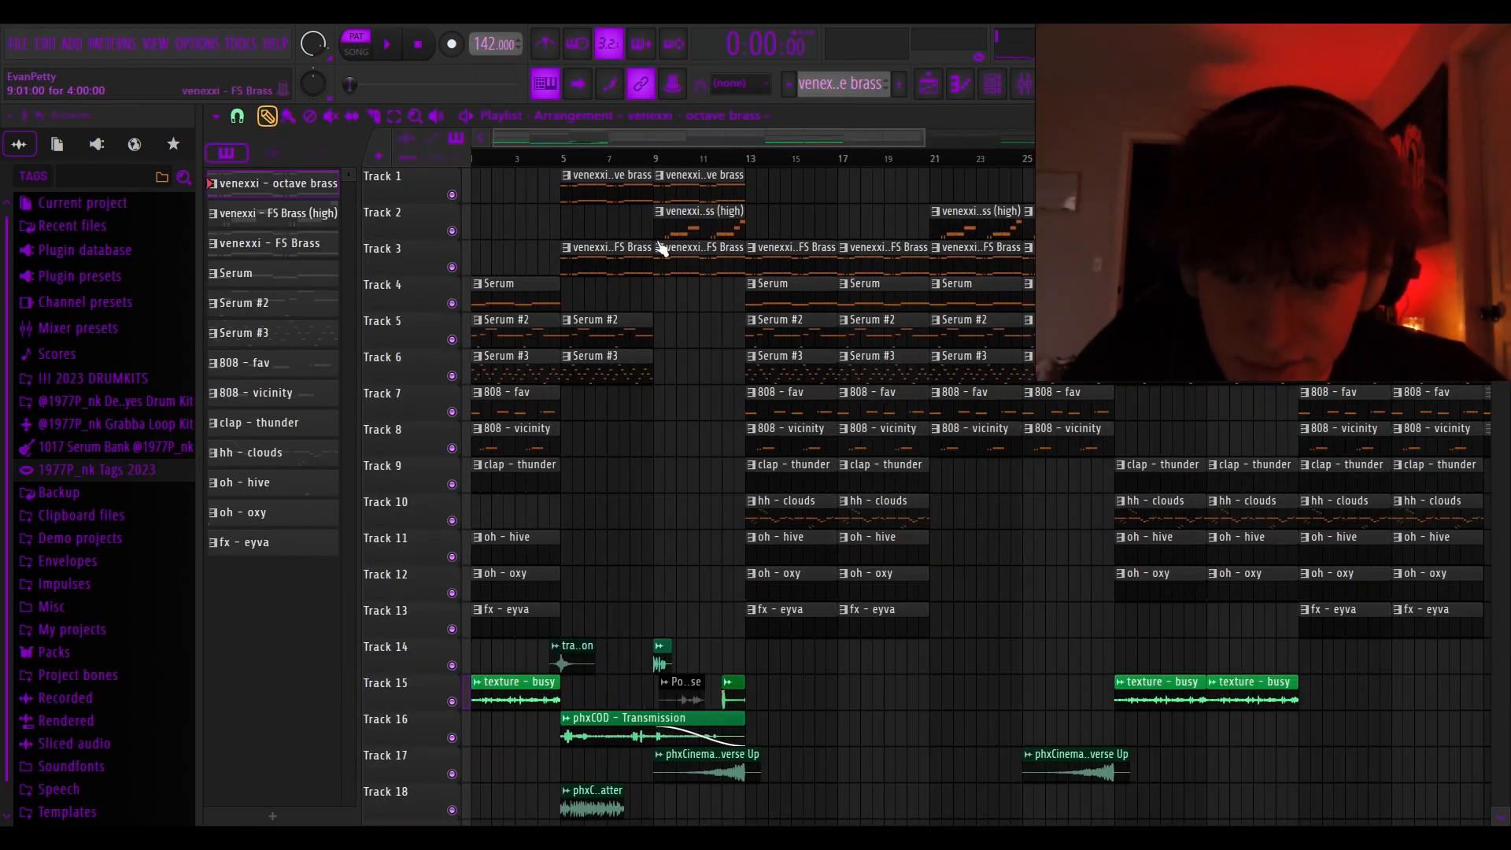
double_click(615, 250)
scroll(354, 235, down, 2)
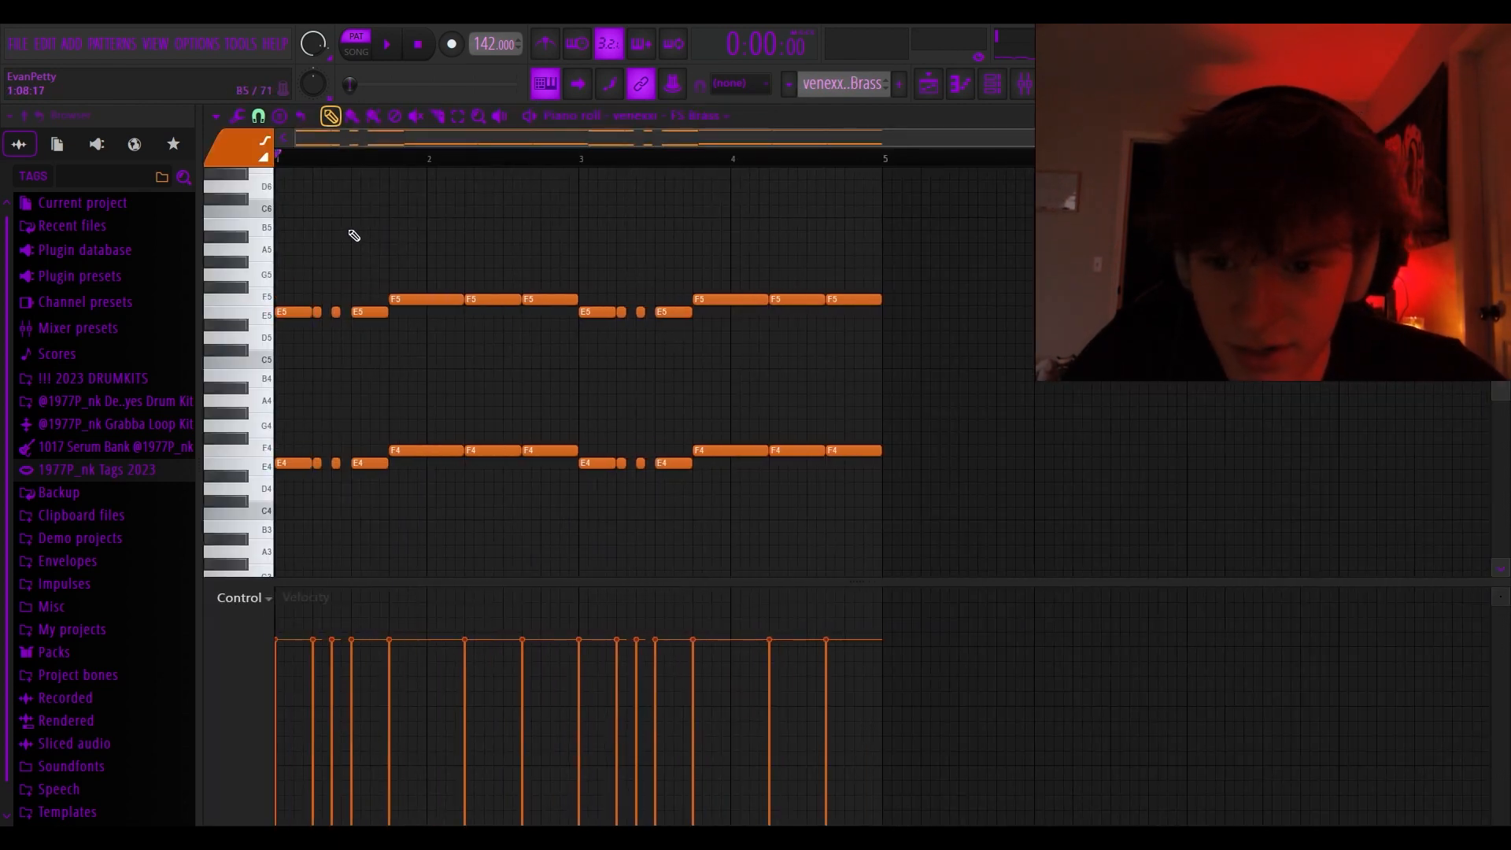
scroll(309, 232, up, 1)
drag(391, 142, 315, 144)
scroll(334, 193, up, 1)
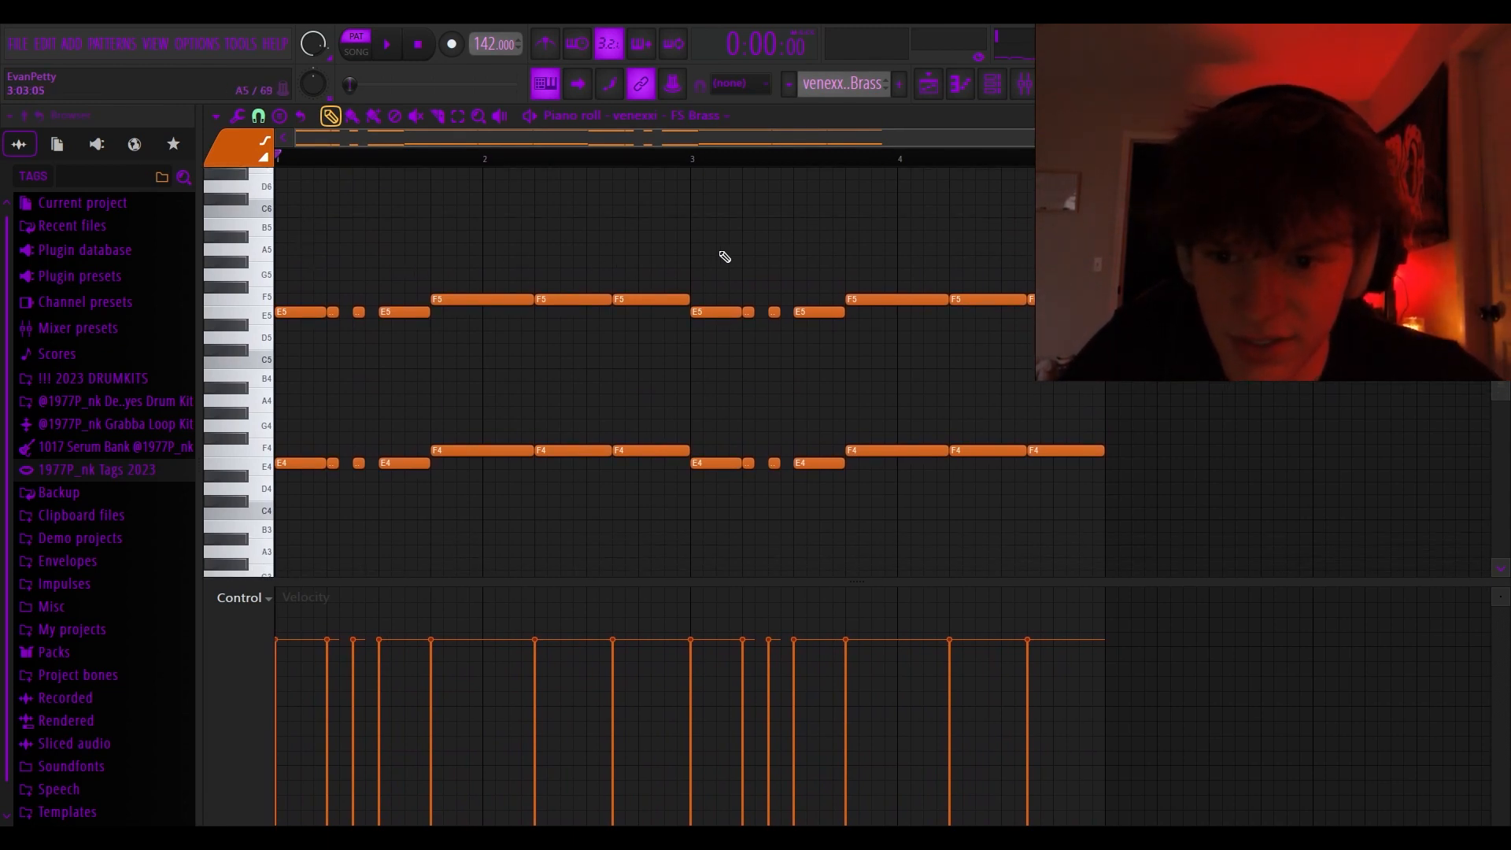
key(space)
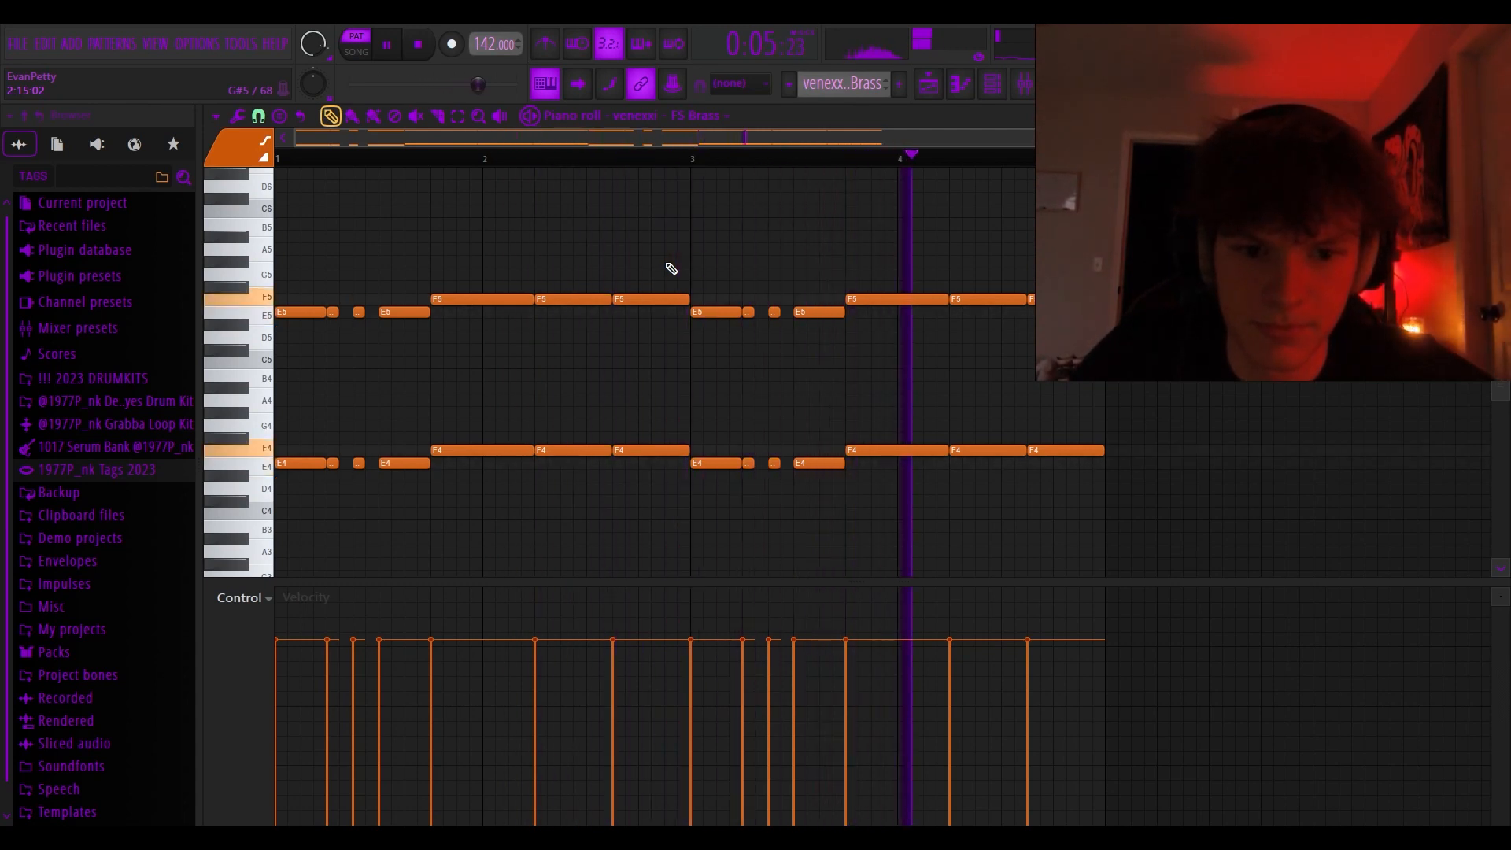
key(space)
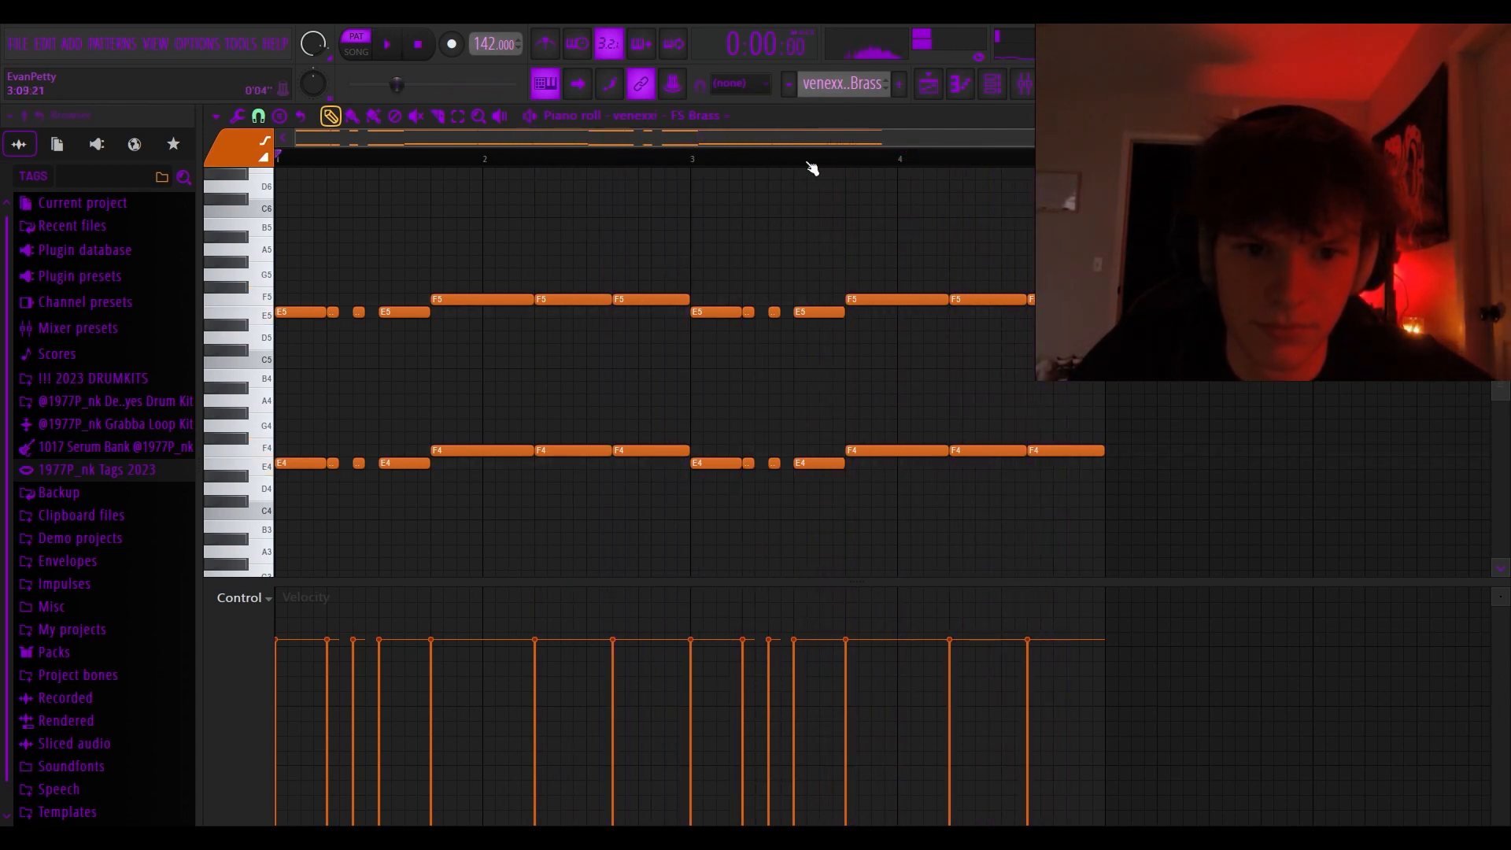
Open the venexxi - FS Brass (high) pattern from the playlist and play its high melody in the piano roll
click(929, 85)
double_click(521, 207)
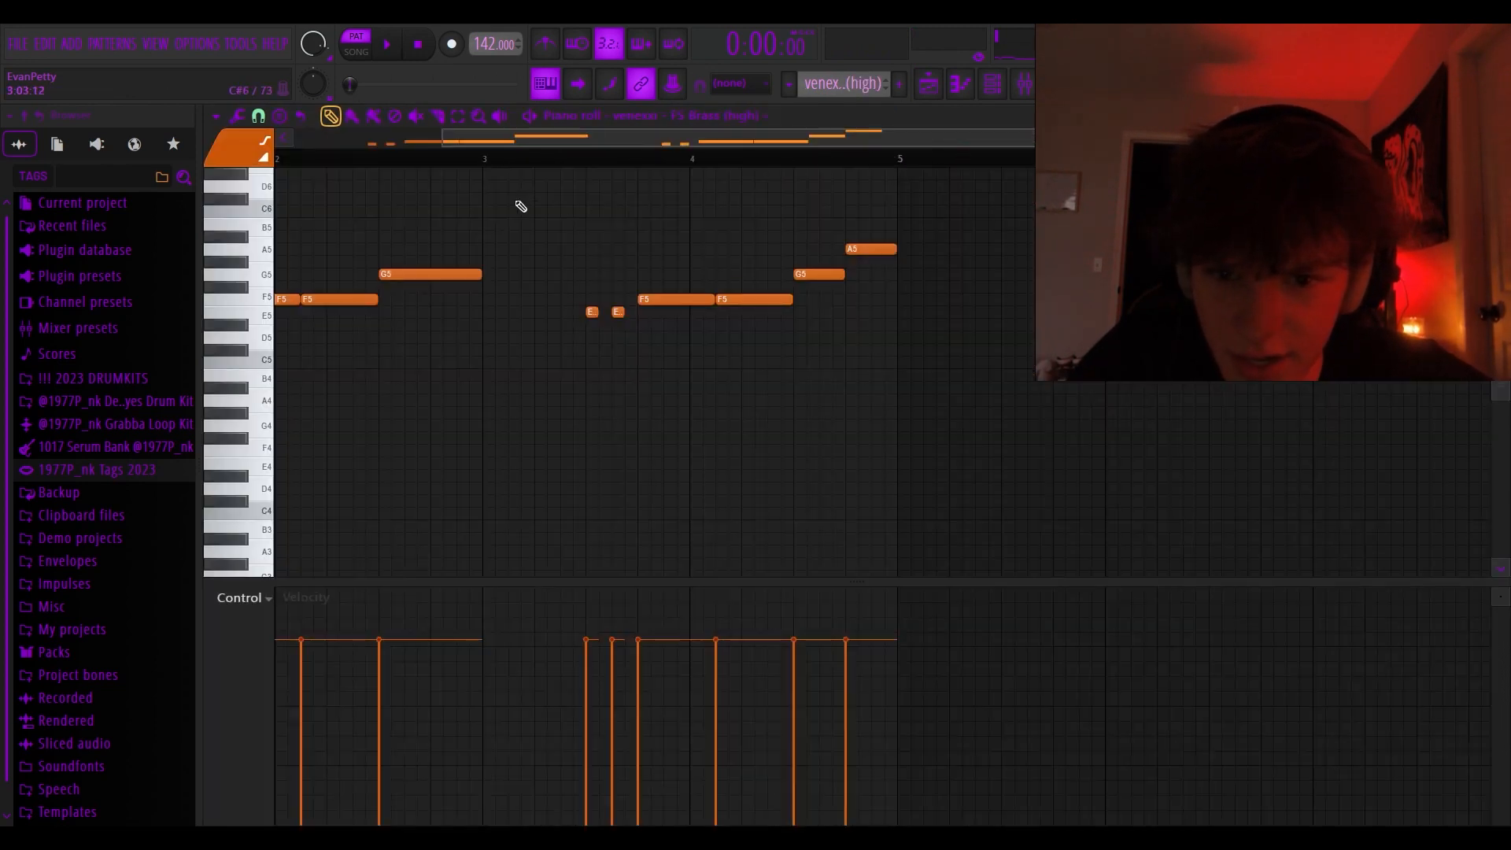
scroll(288, 225, up, 1)
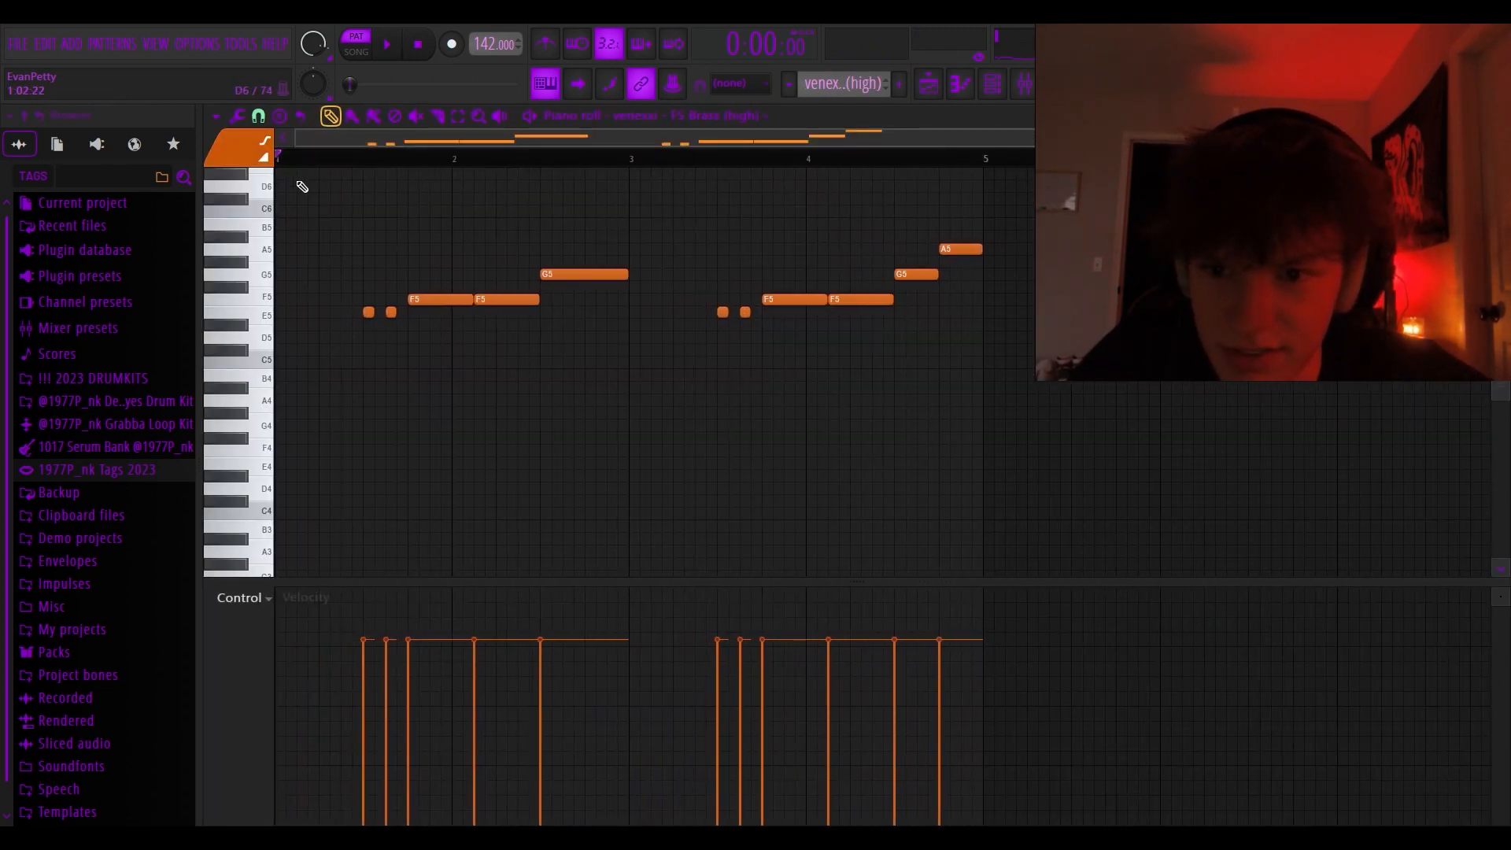
scroll(337, 223, up, 3)
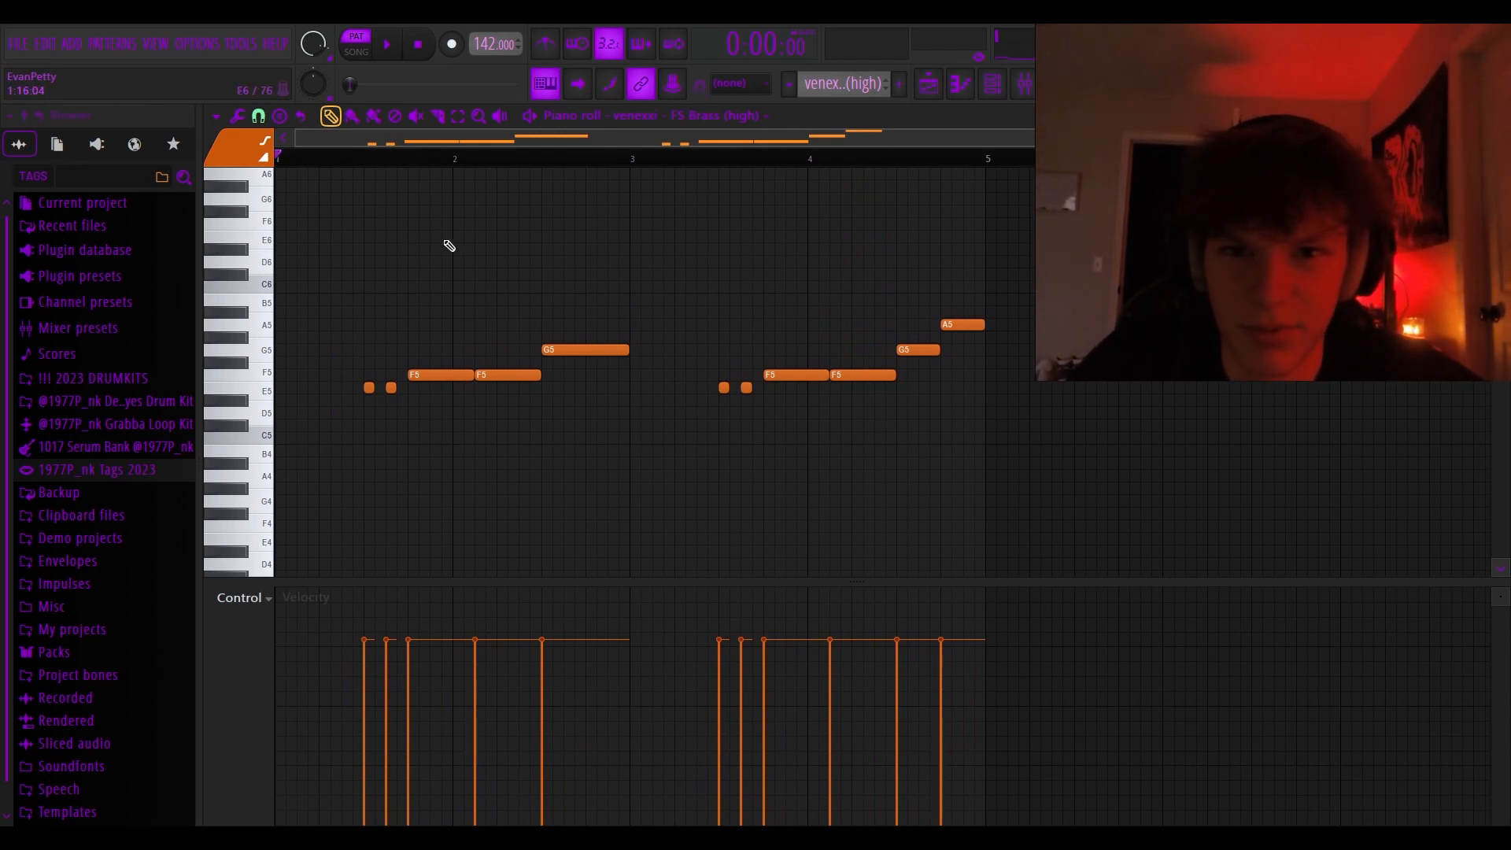
key(space)
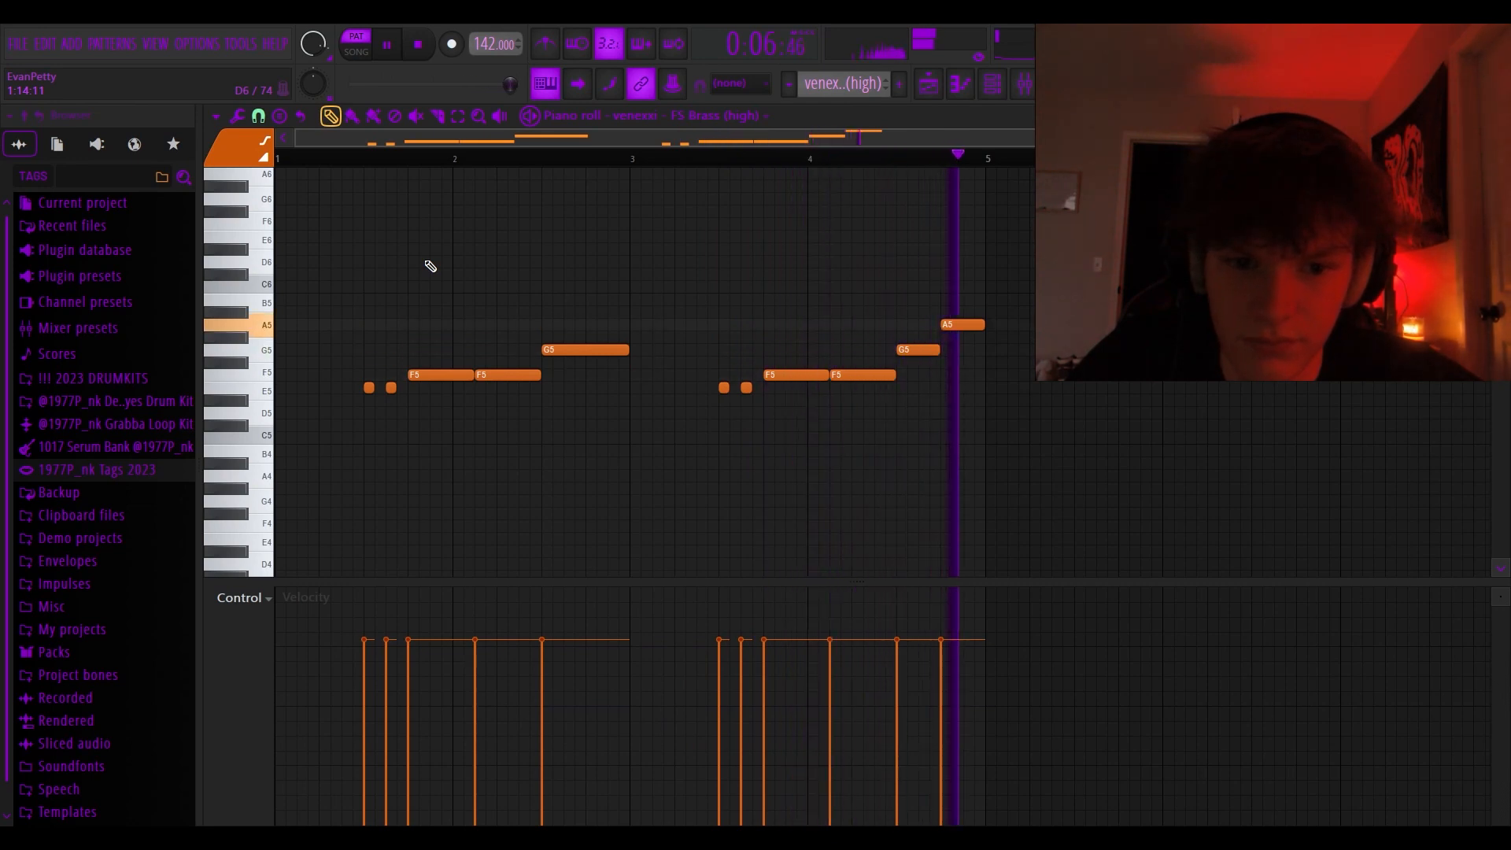
key(space)
Show the mixer and examine the ShaperBox 3 Dist Phaser effect on Insert 1
click(930, 93)
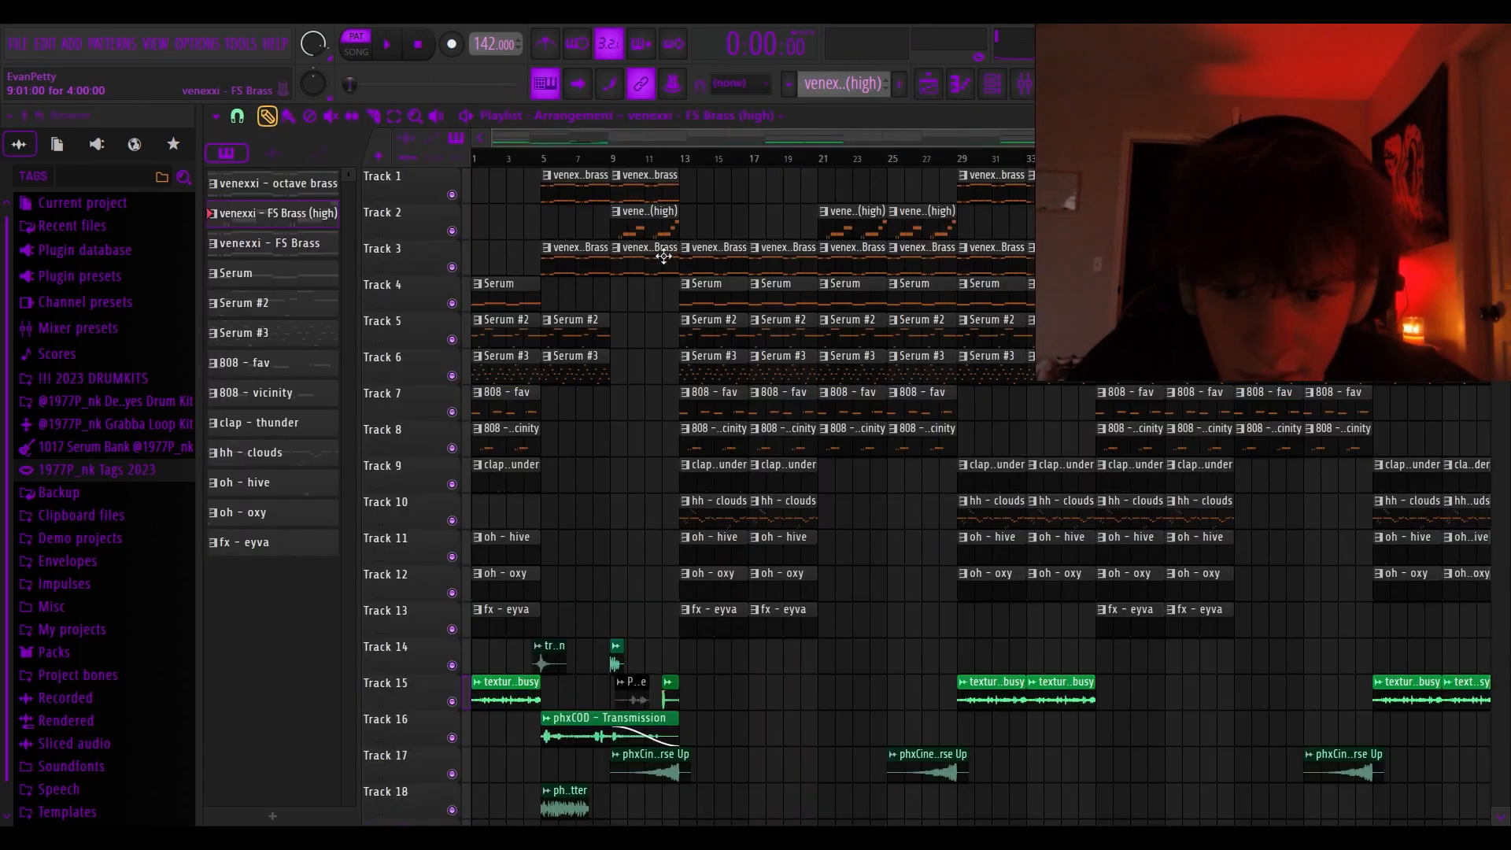
key(F9)
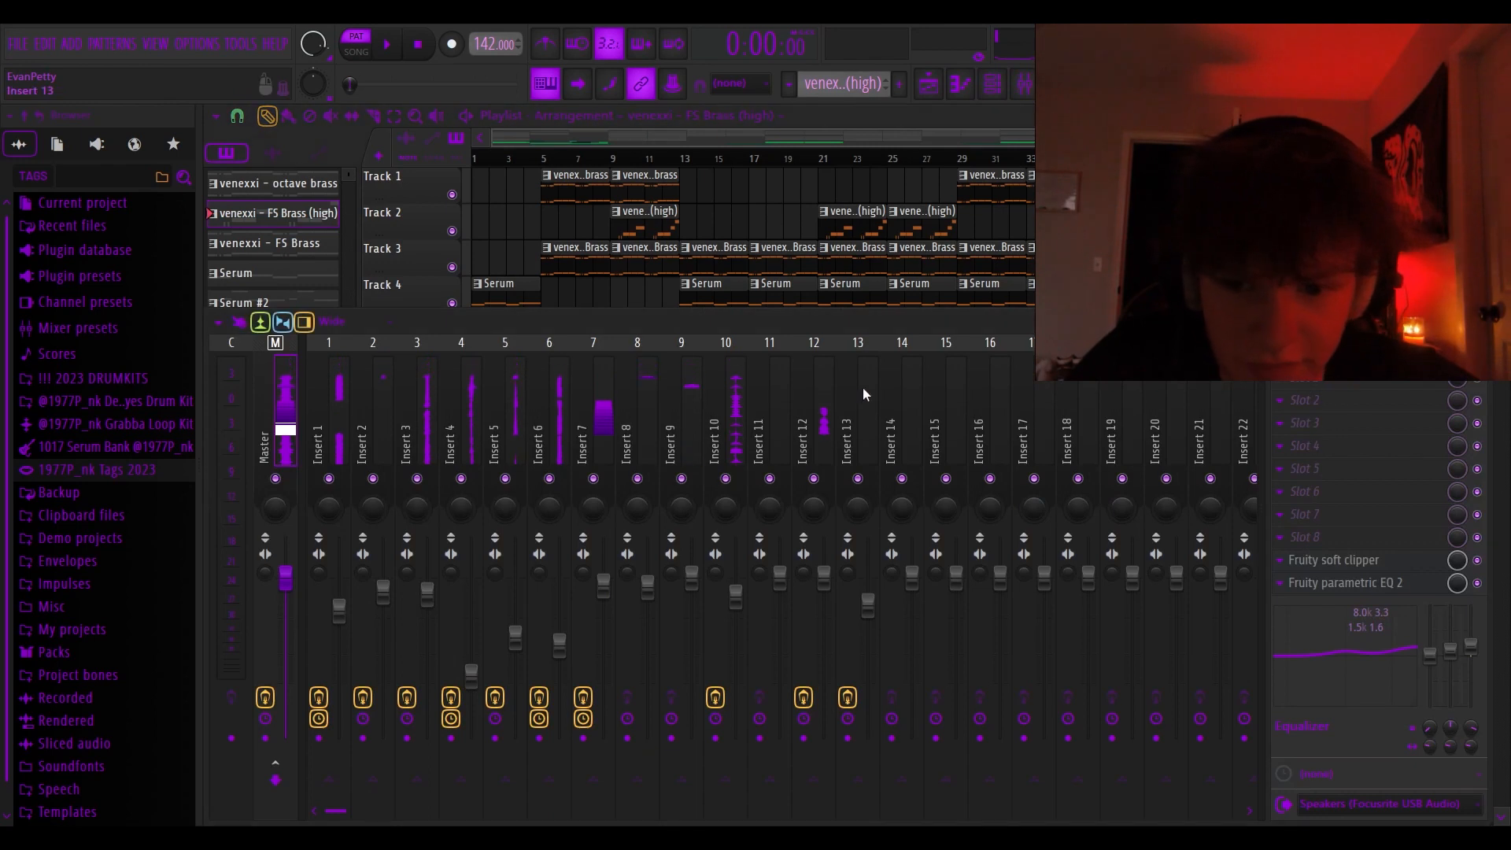
click(319, 429)
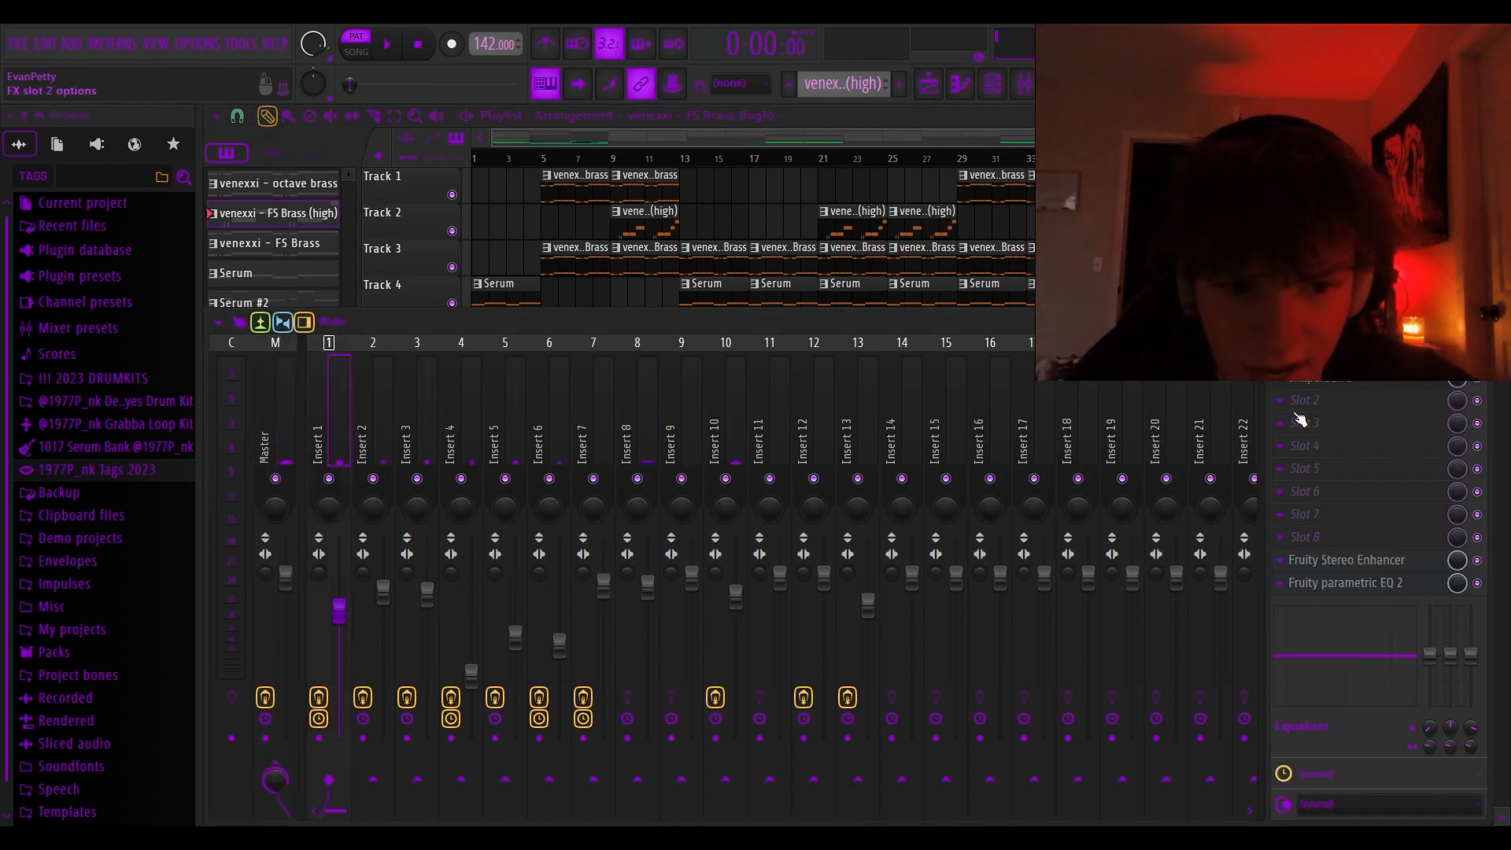
click(1357, 381)
drag(711, 134, 670, 152)
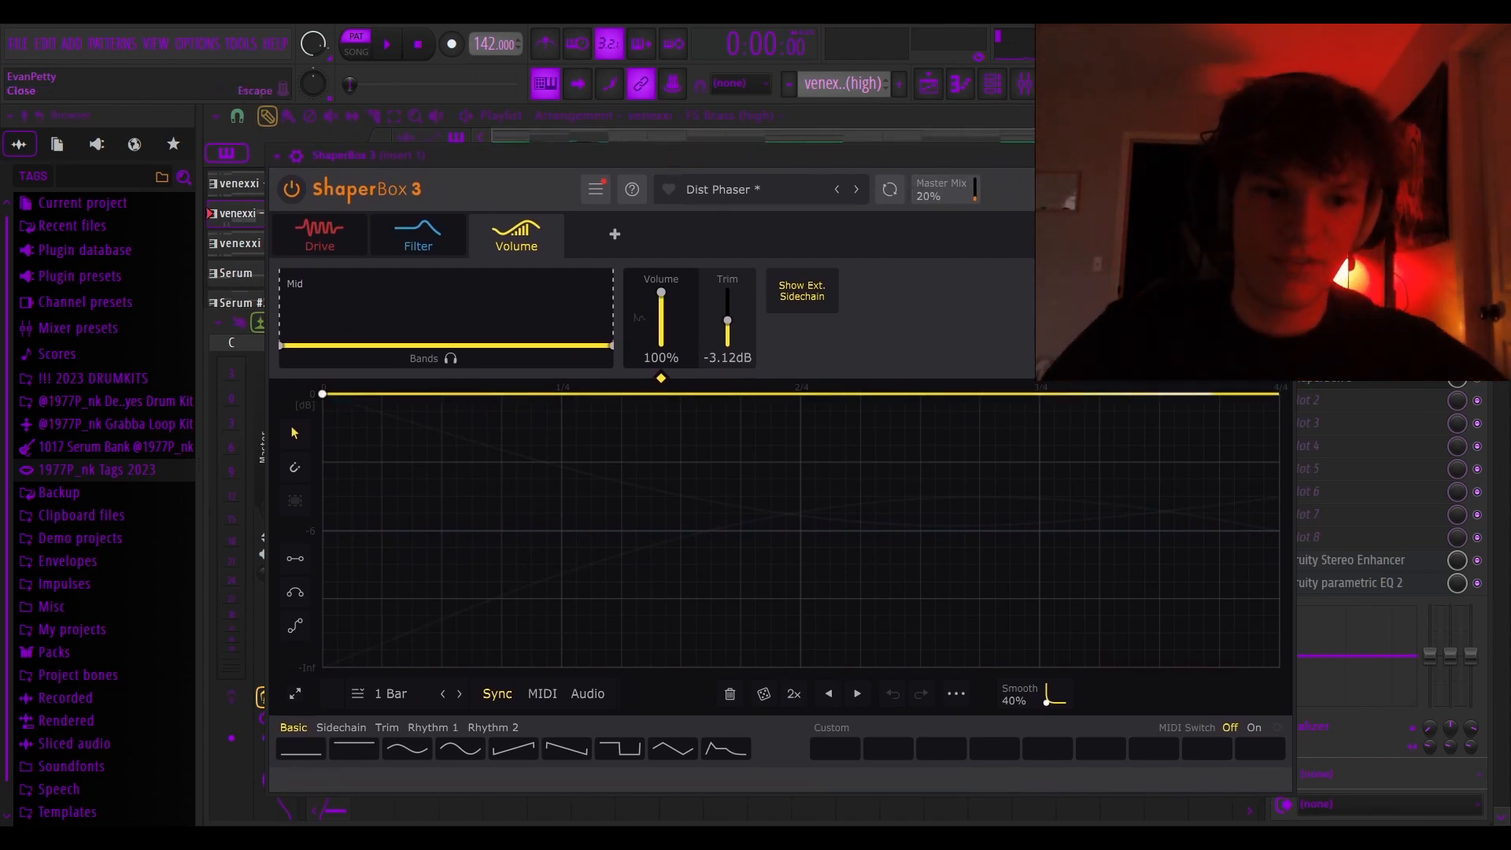
click(1286, 155)
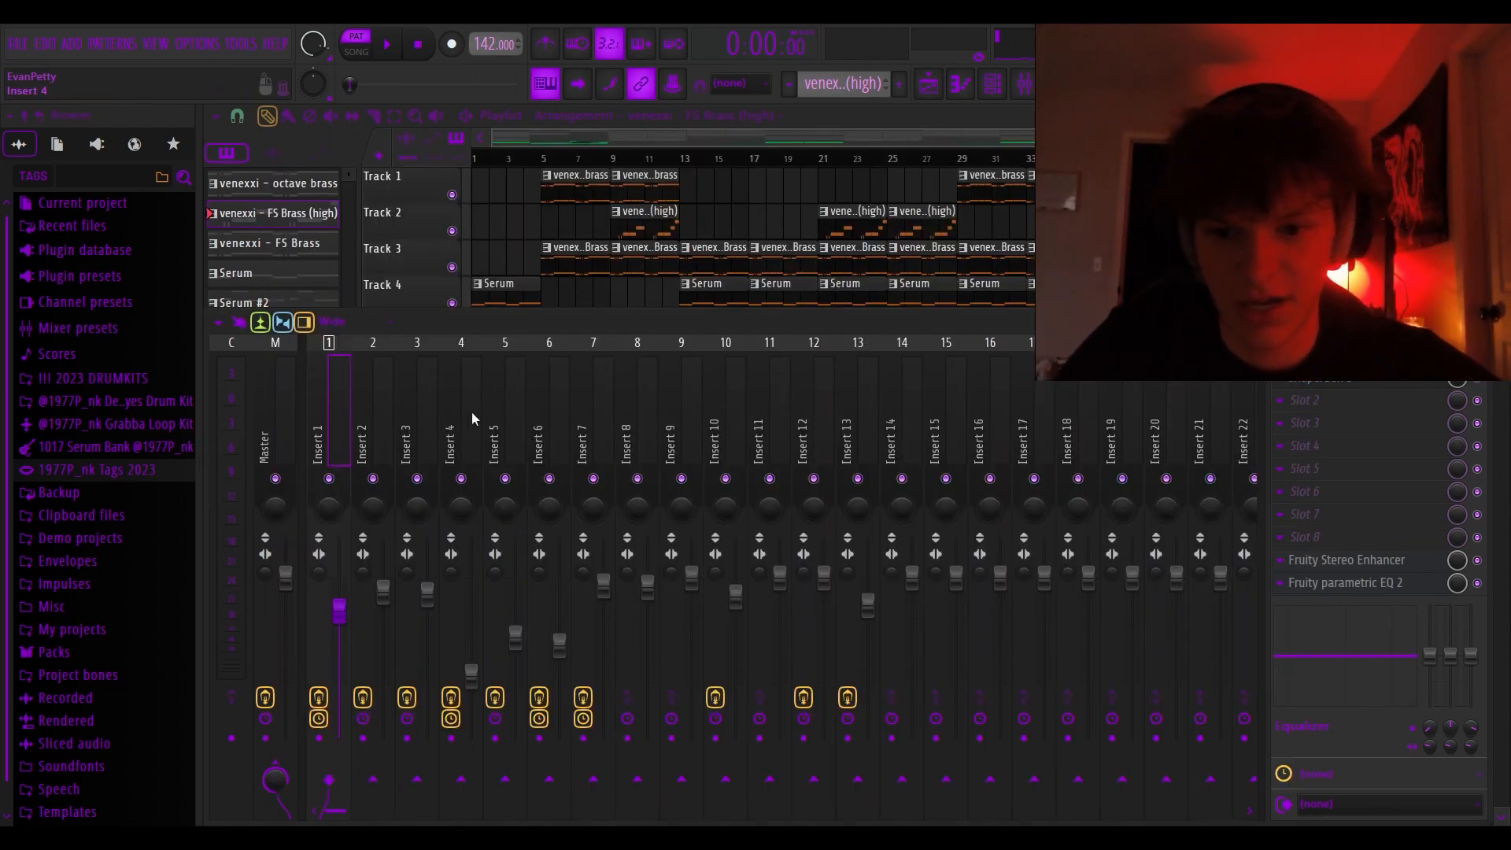
Inspect the Fruity Stereo Enhancer and Fruity parametric EQ 2 settings on Insert 1
click(1346, 562)
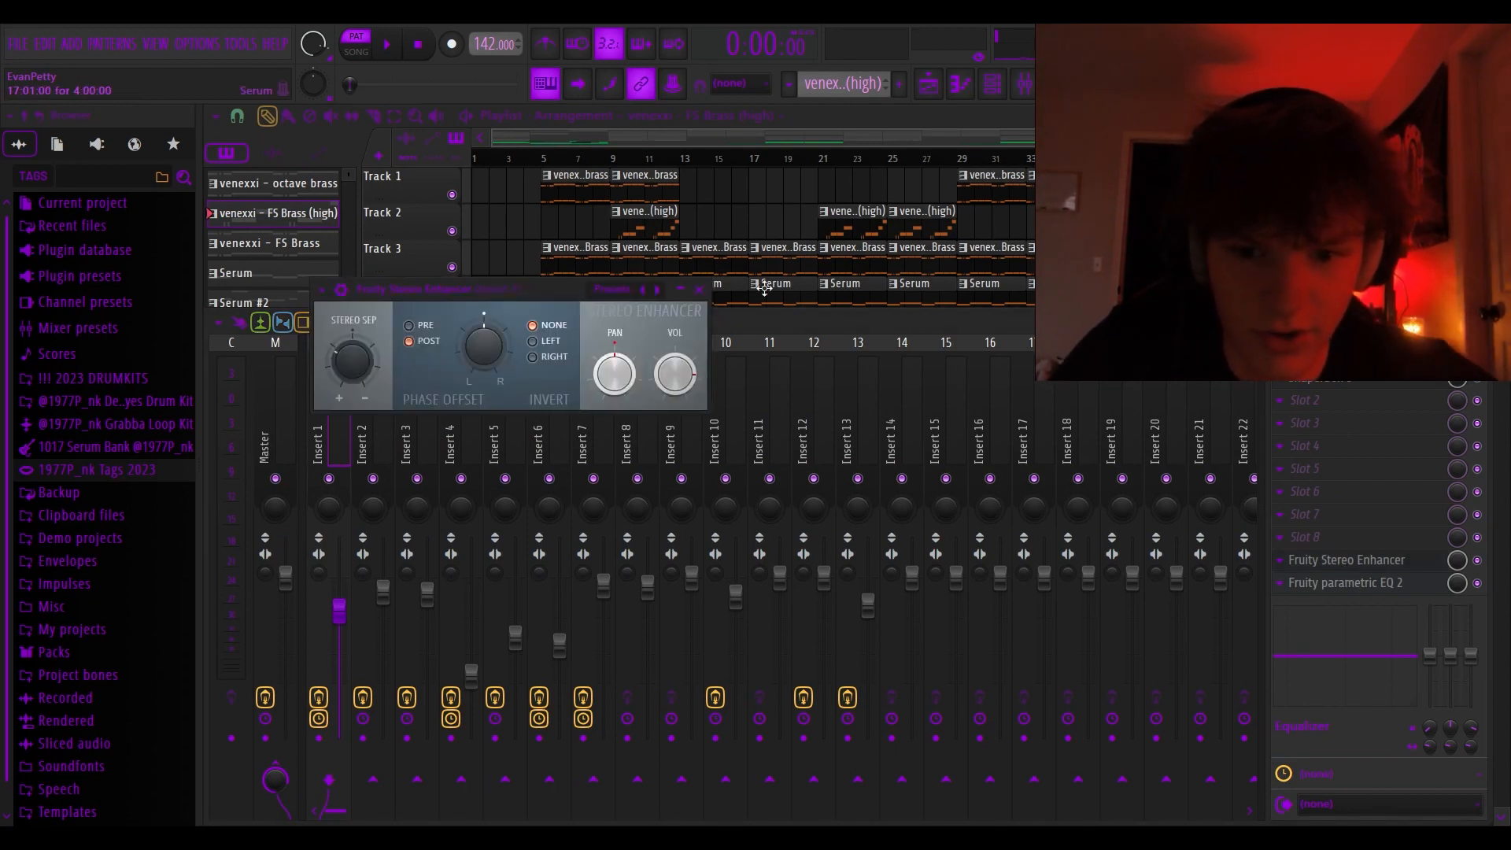
click(700, 291)
click(1354, 595)
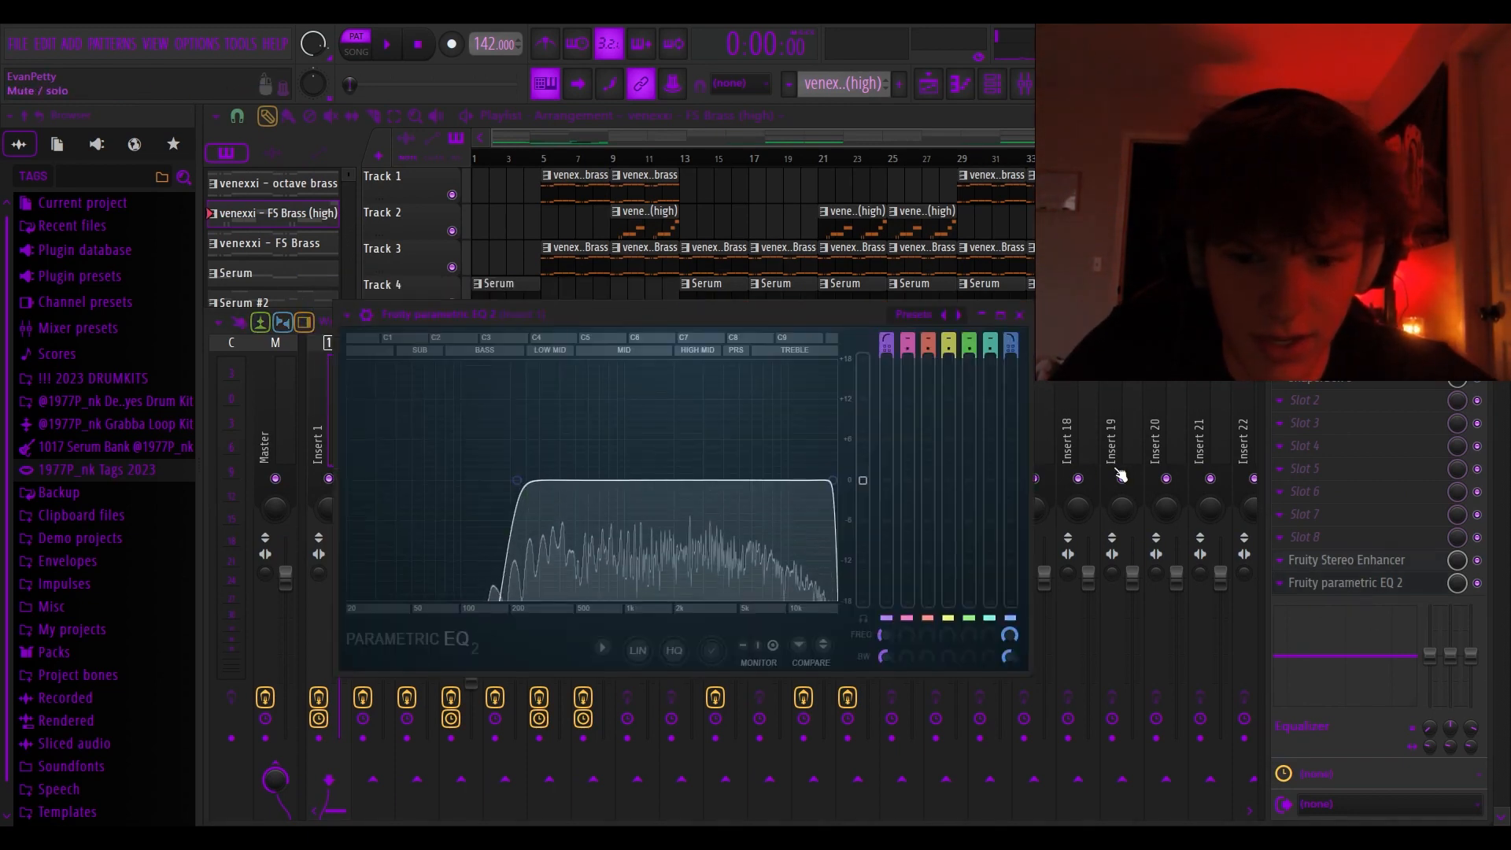
click(858, 334)
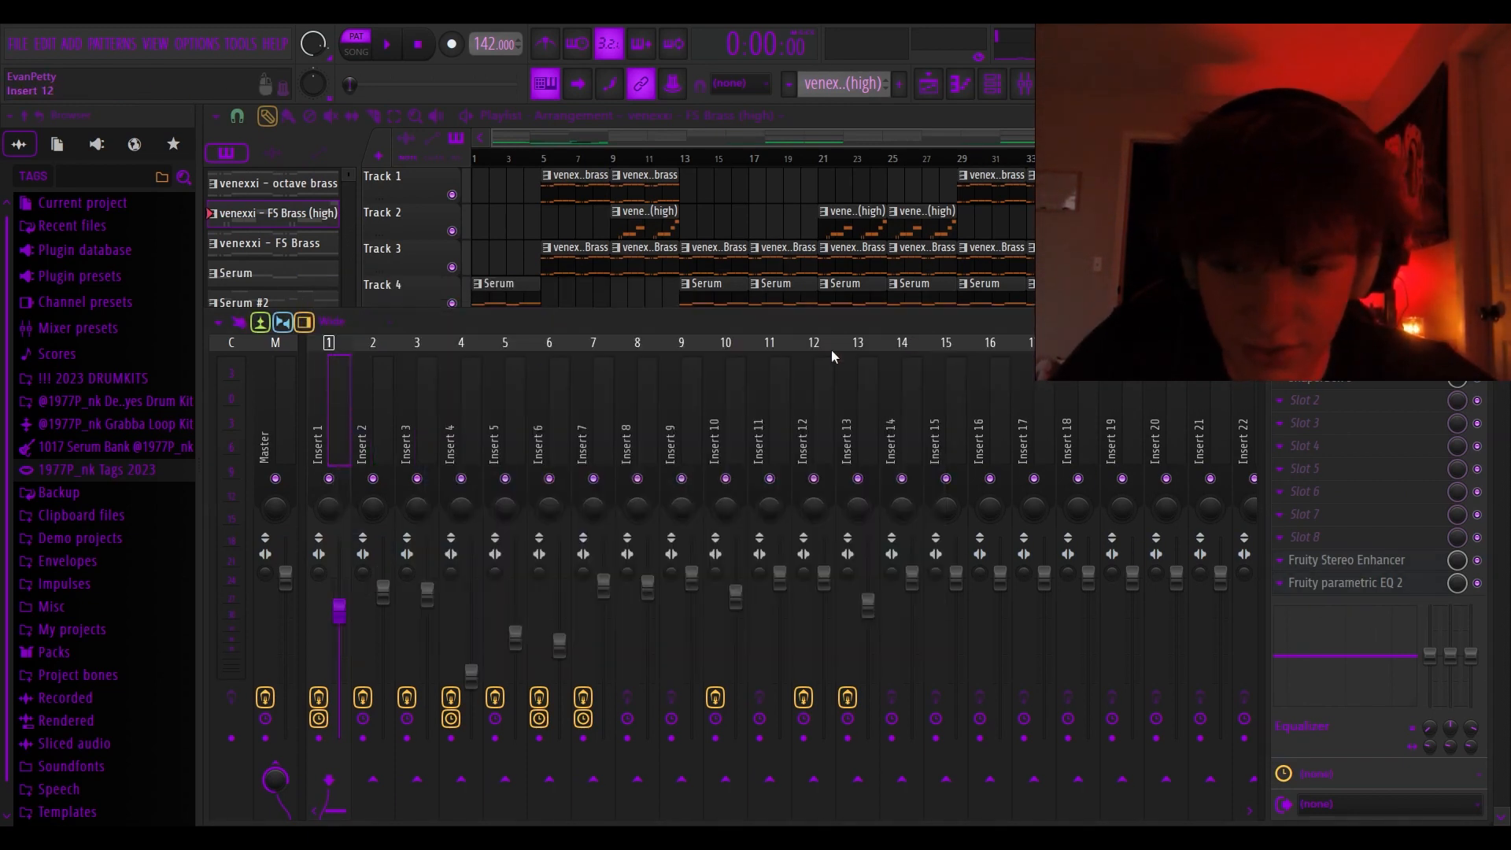
Inspect the Fruity Flangus and Fruity parametric EQ 2 settings on mixer Insert 2
click(374, 360)
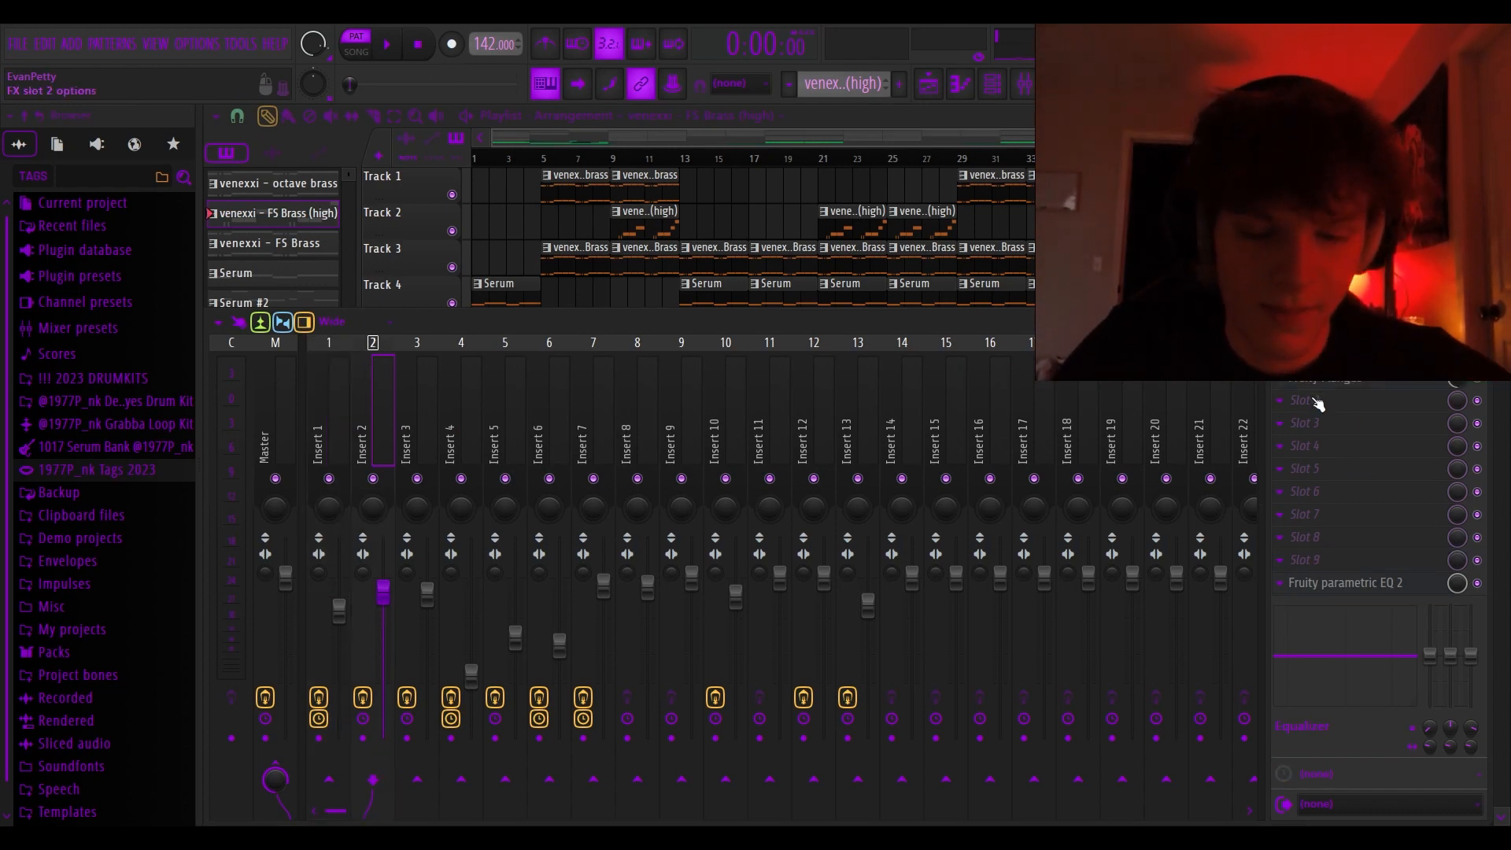
click(1353, 382)
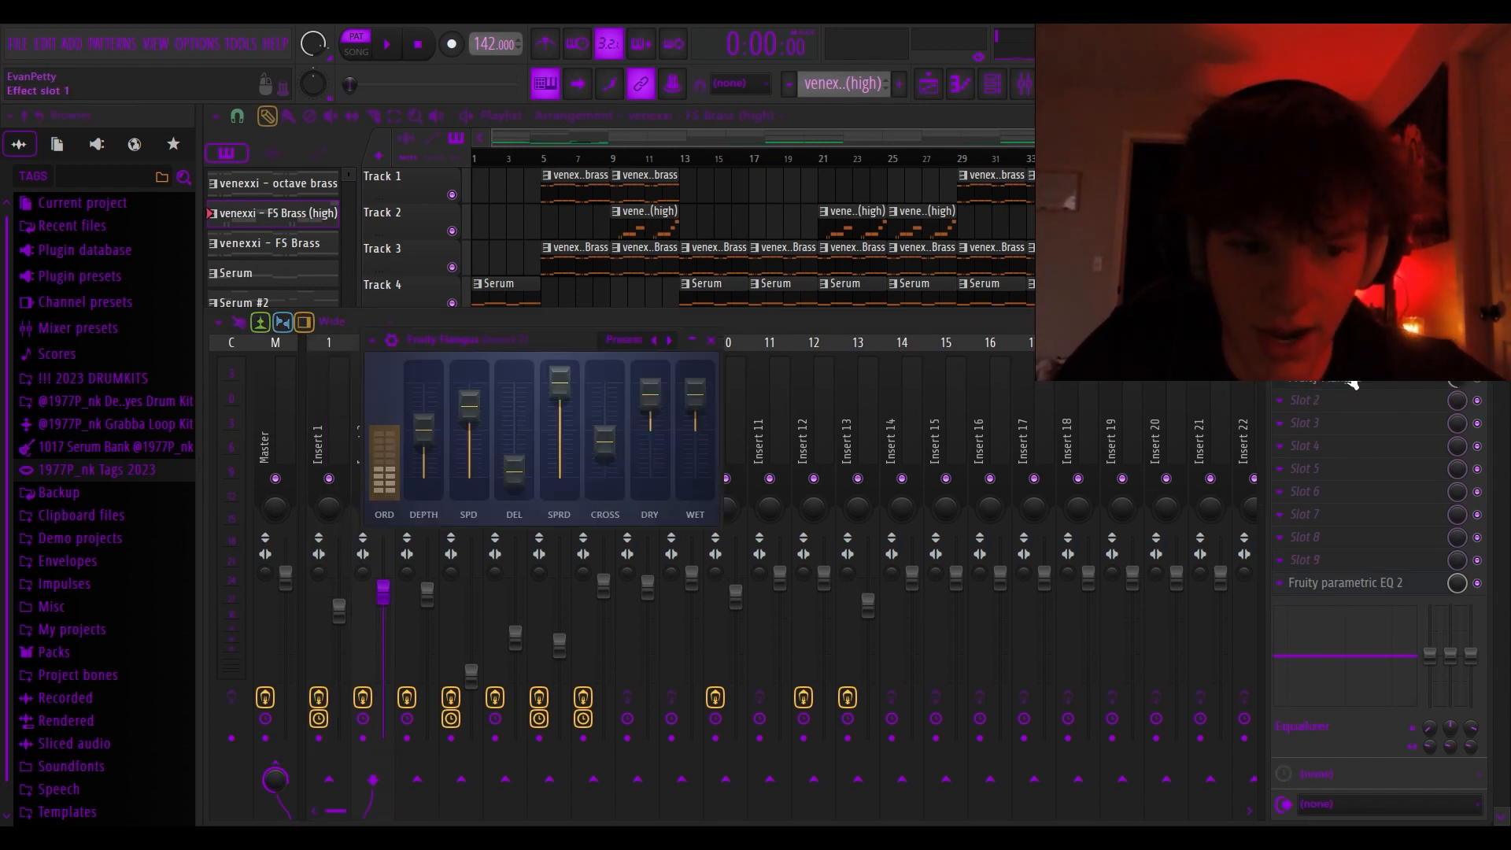
drag(548, 344, 600, 331)
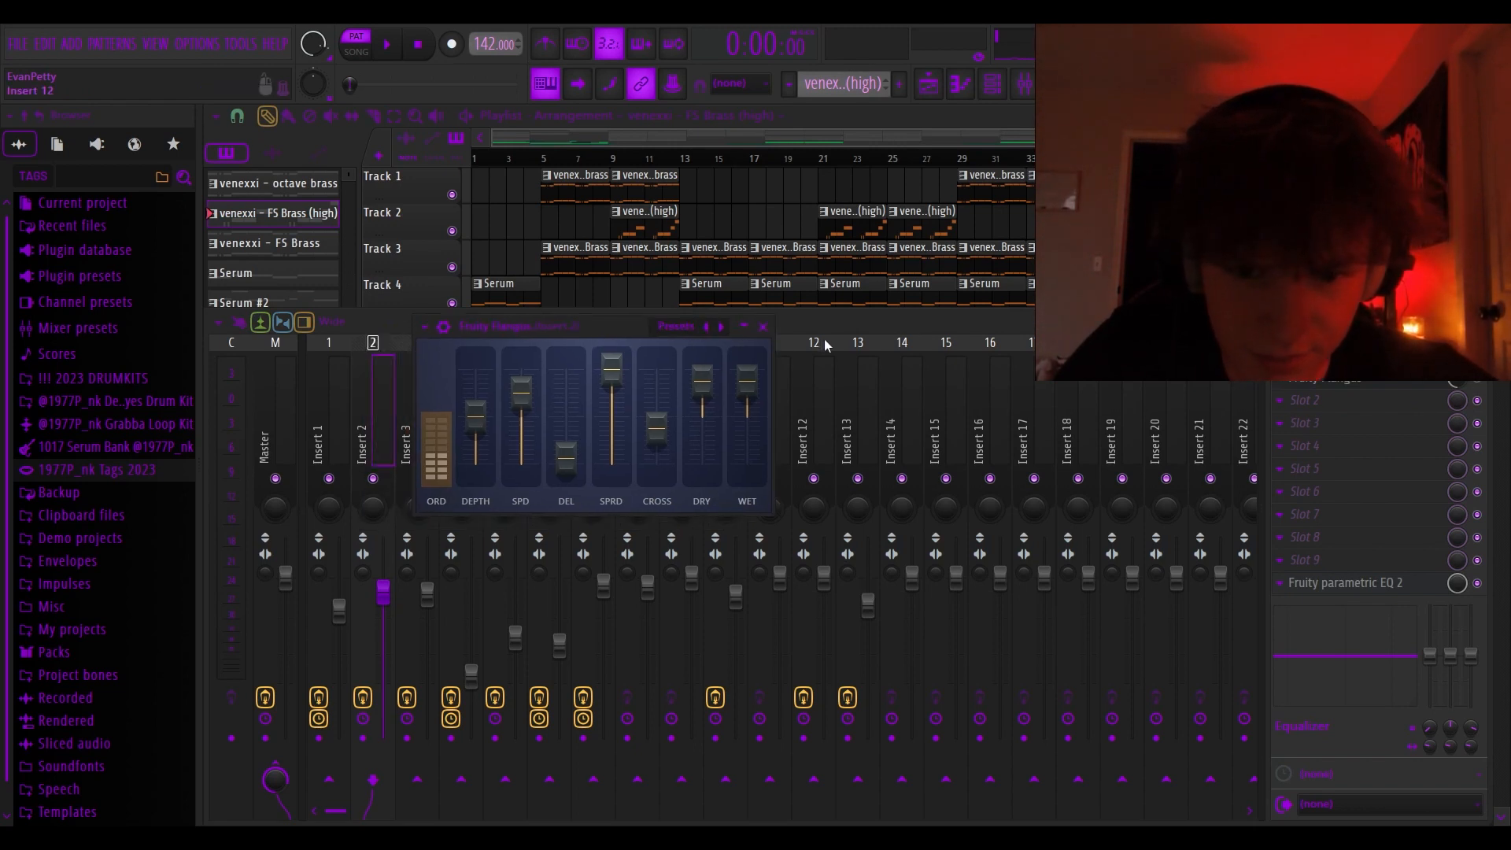
key(Escape)
click(1343, 582)
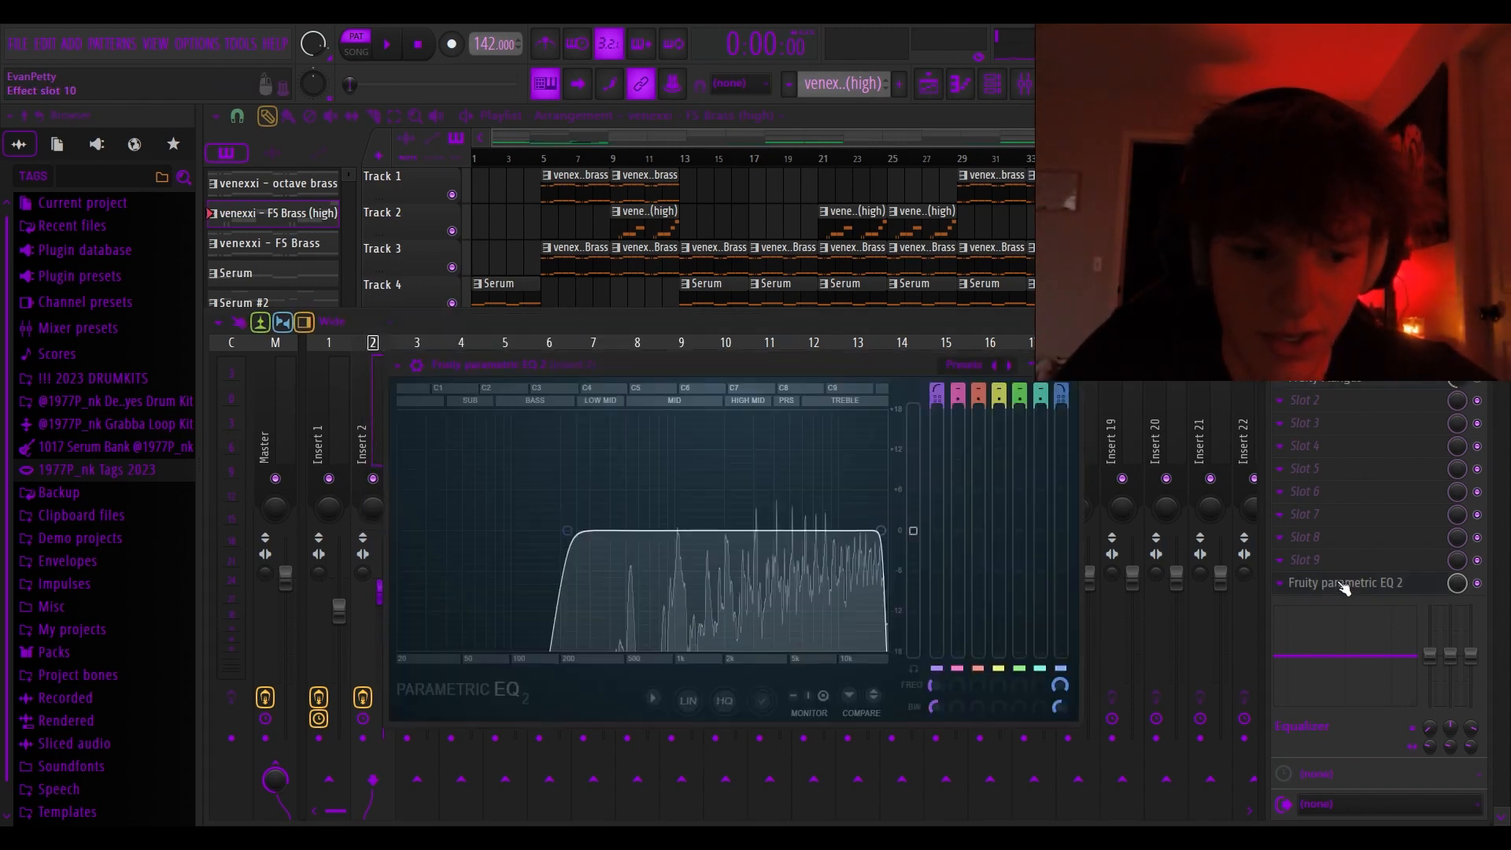
key(Escape)
Inspect the PanCake2 and Fruity parametric EQ 2 settings on mixer Insert 3, and return to the playlist
click(409, 385)
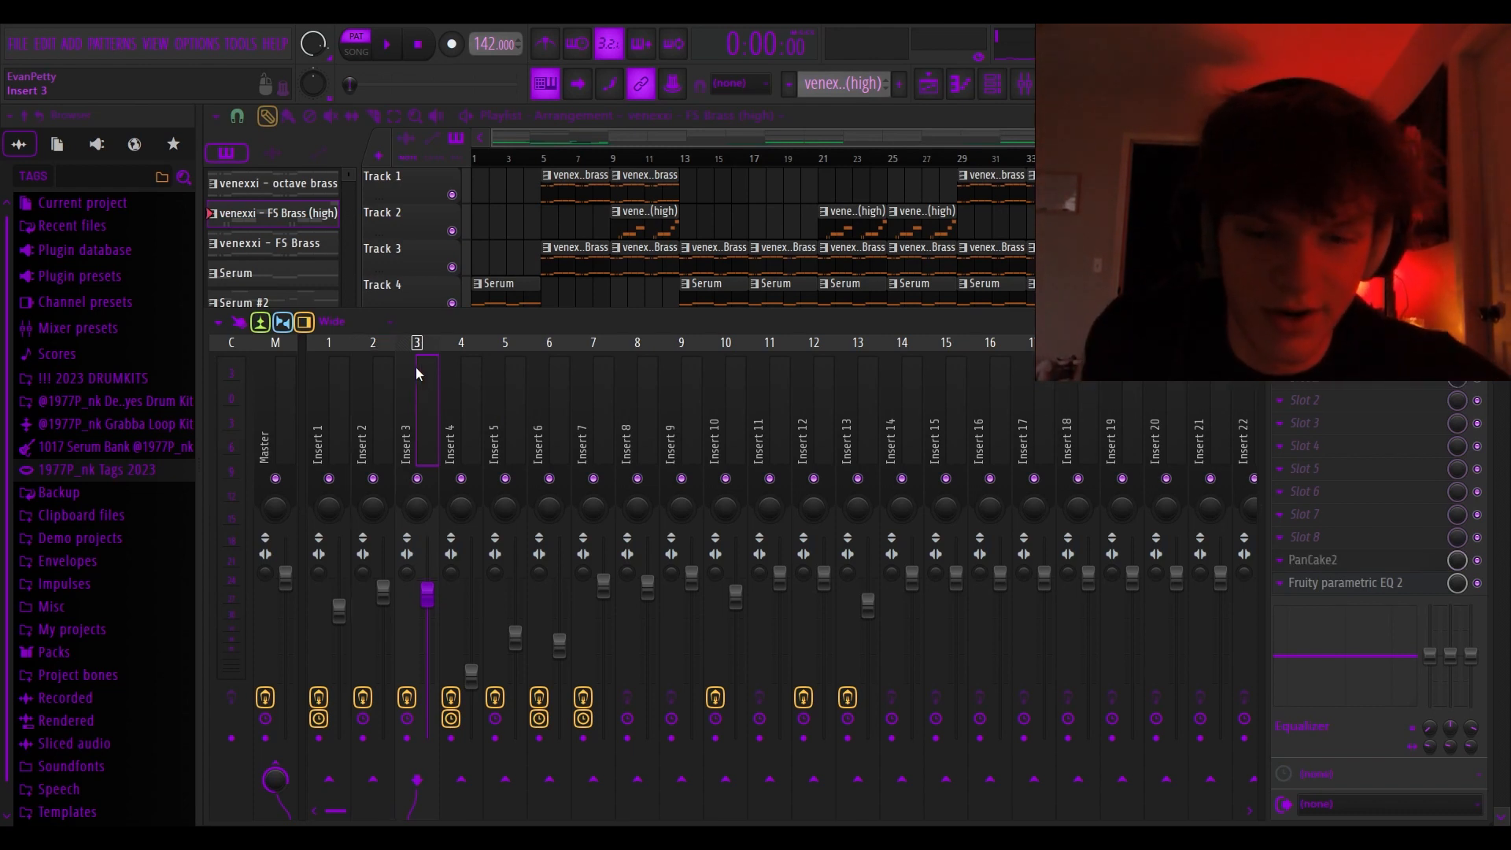
click(1351, 564)
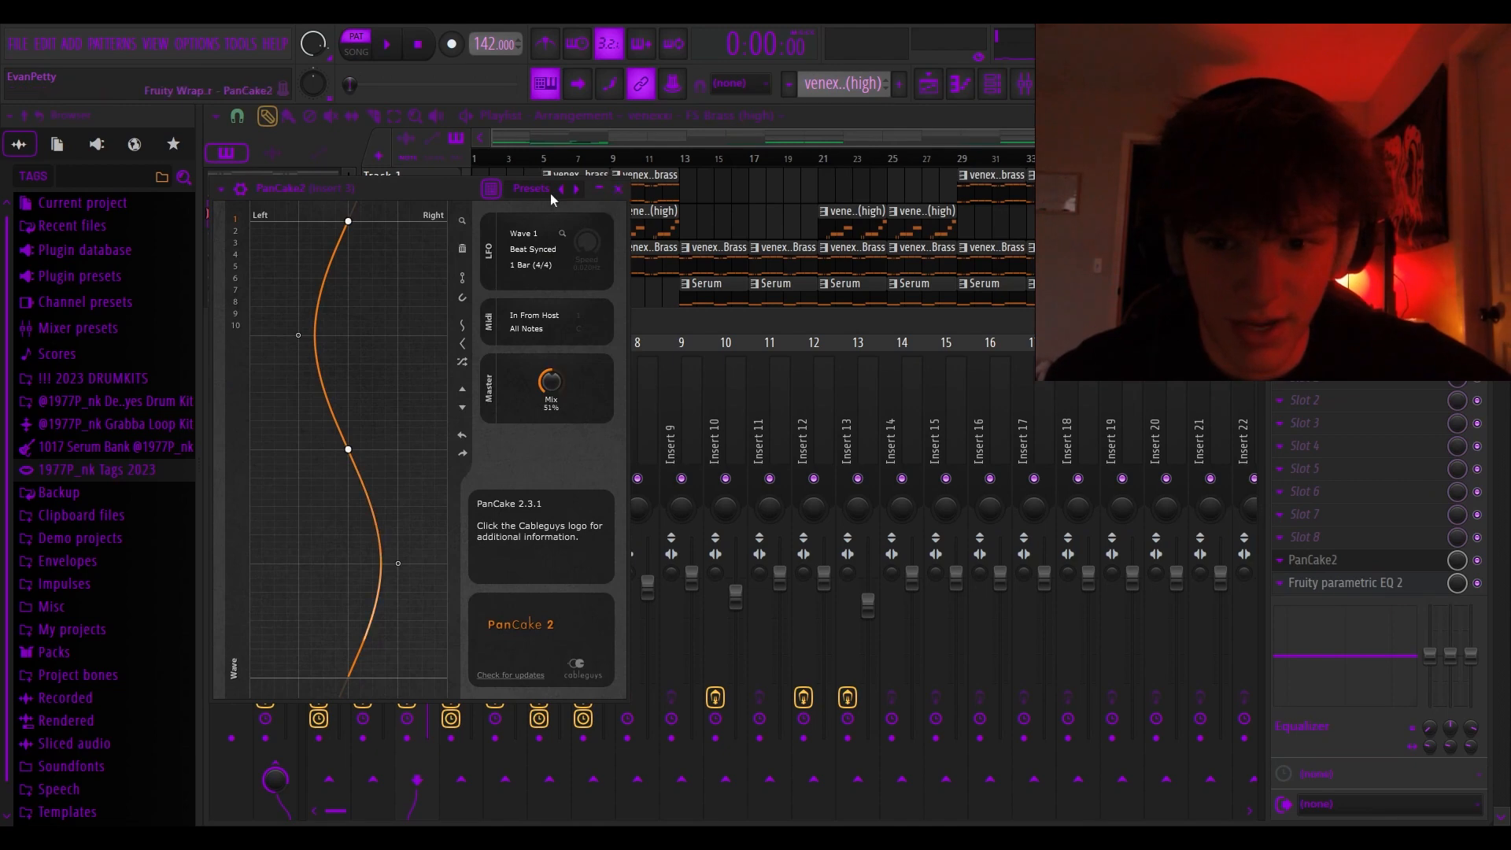
click(619, 189)
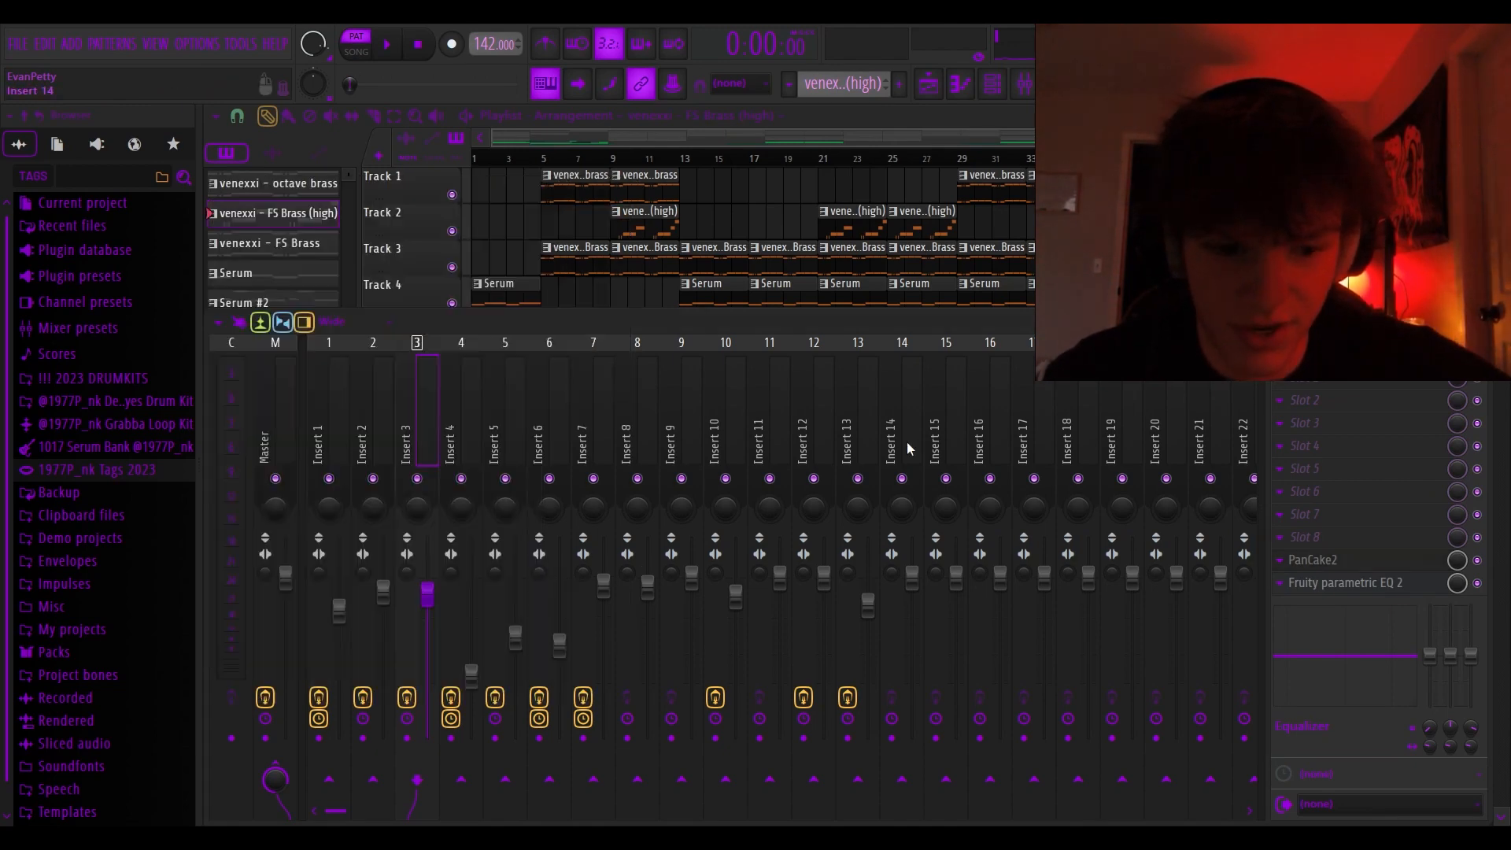
click(1346, 583)
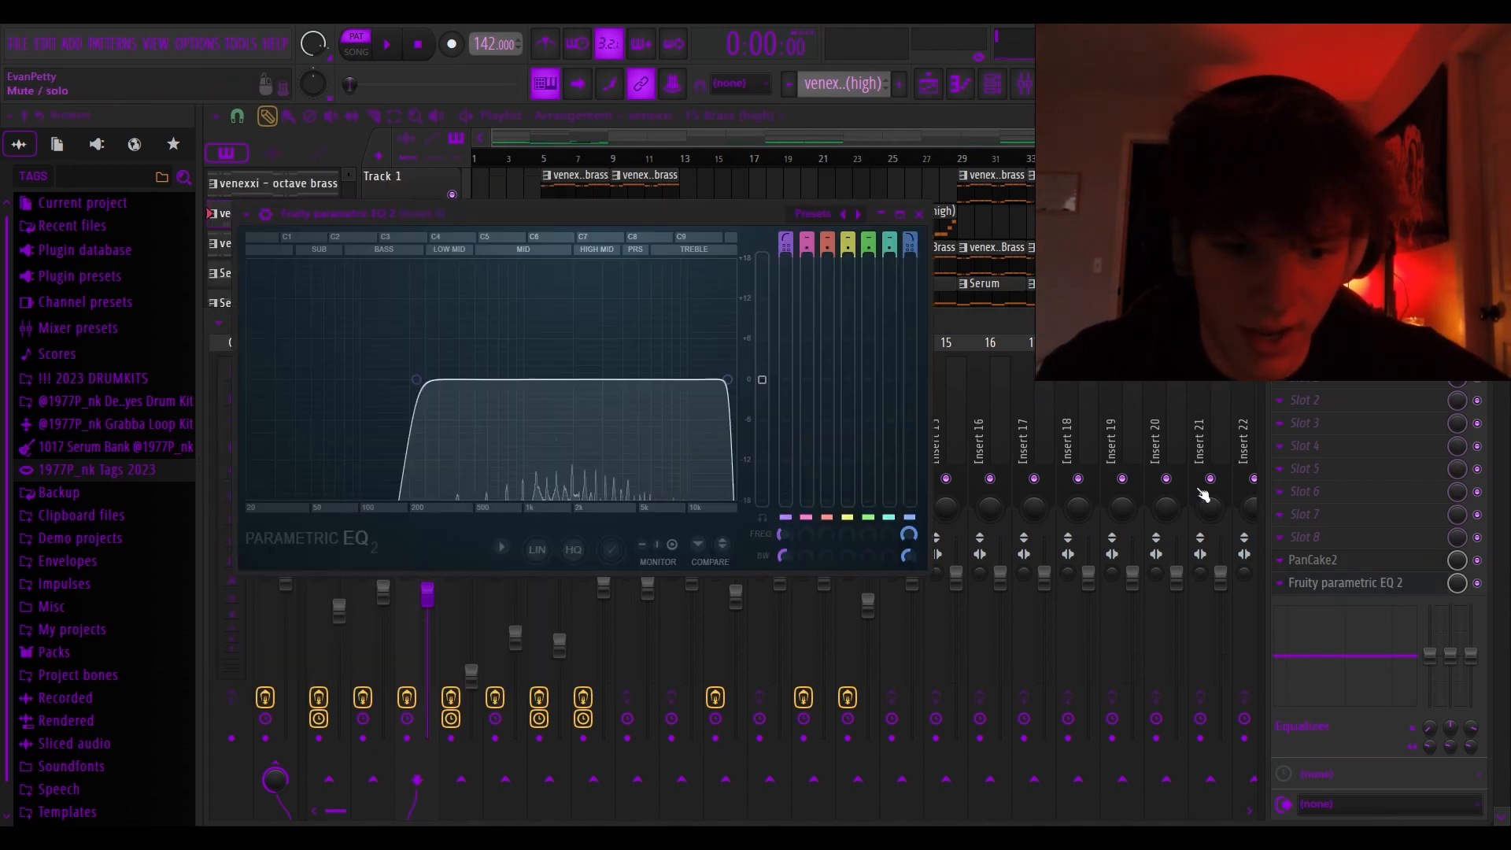
click(920, 215)
key(F9)
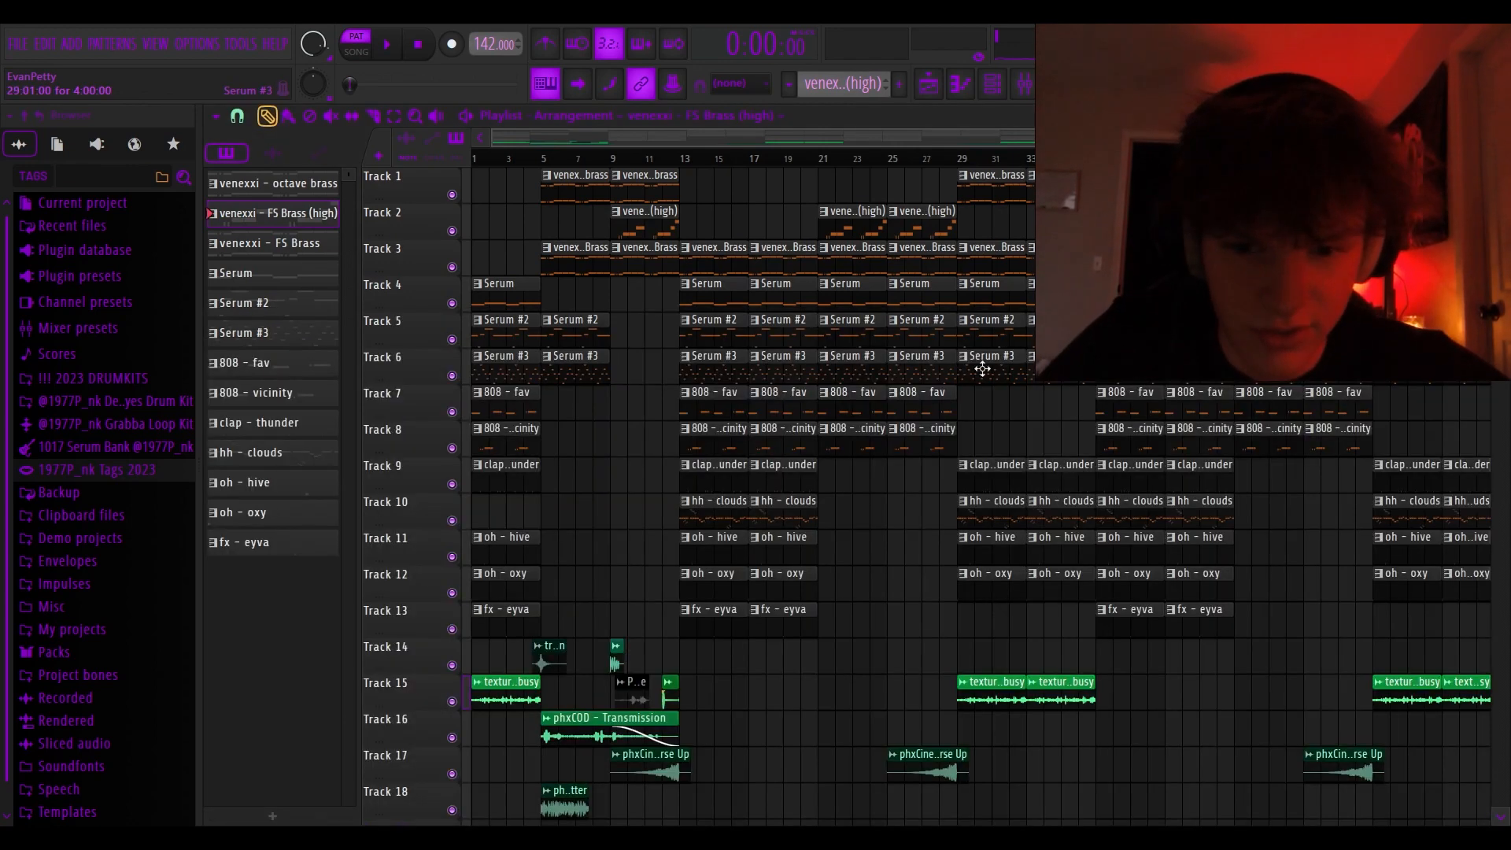
Open the Serum pattern from Track 4, inspect its Serum instrument settings and play its notes
scroll(543, 311, up, 2)
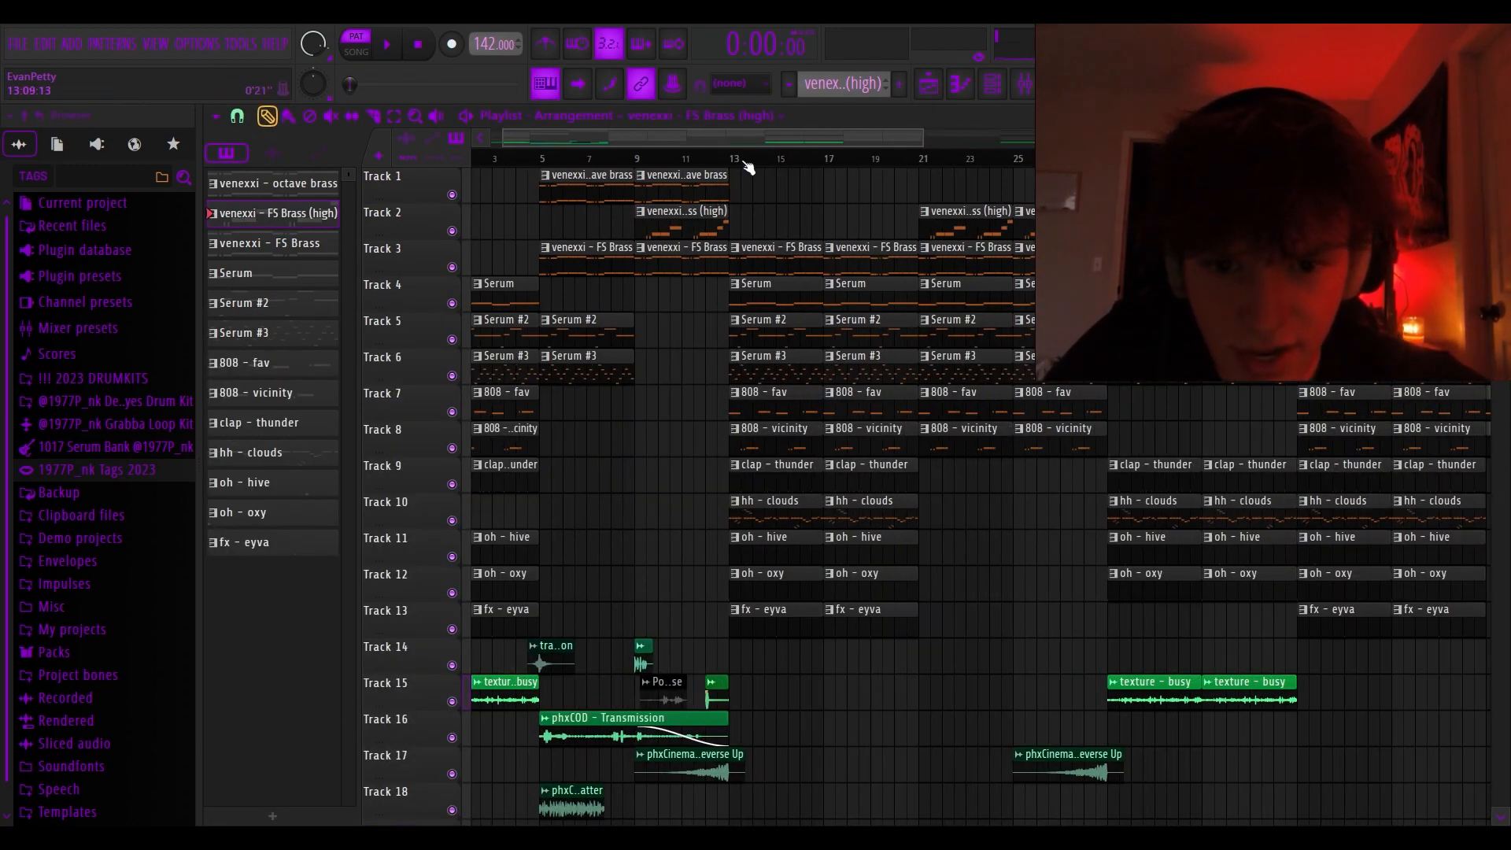
double_click(740, 295)
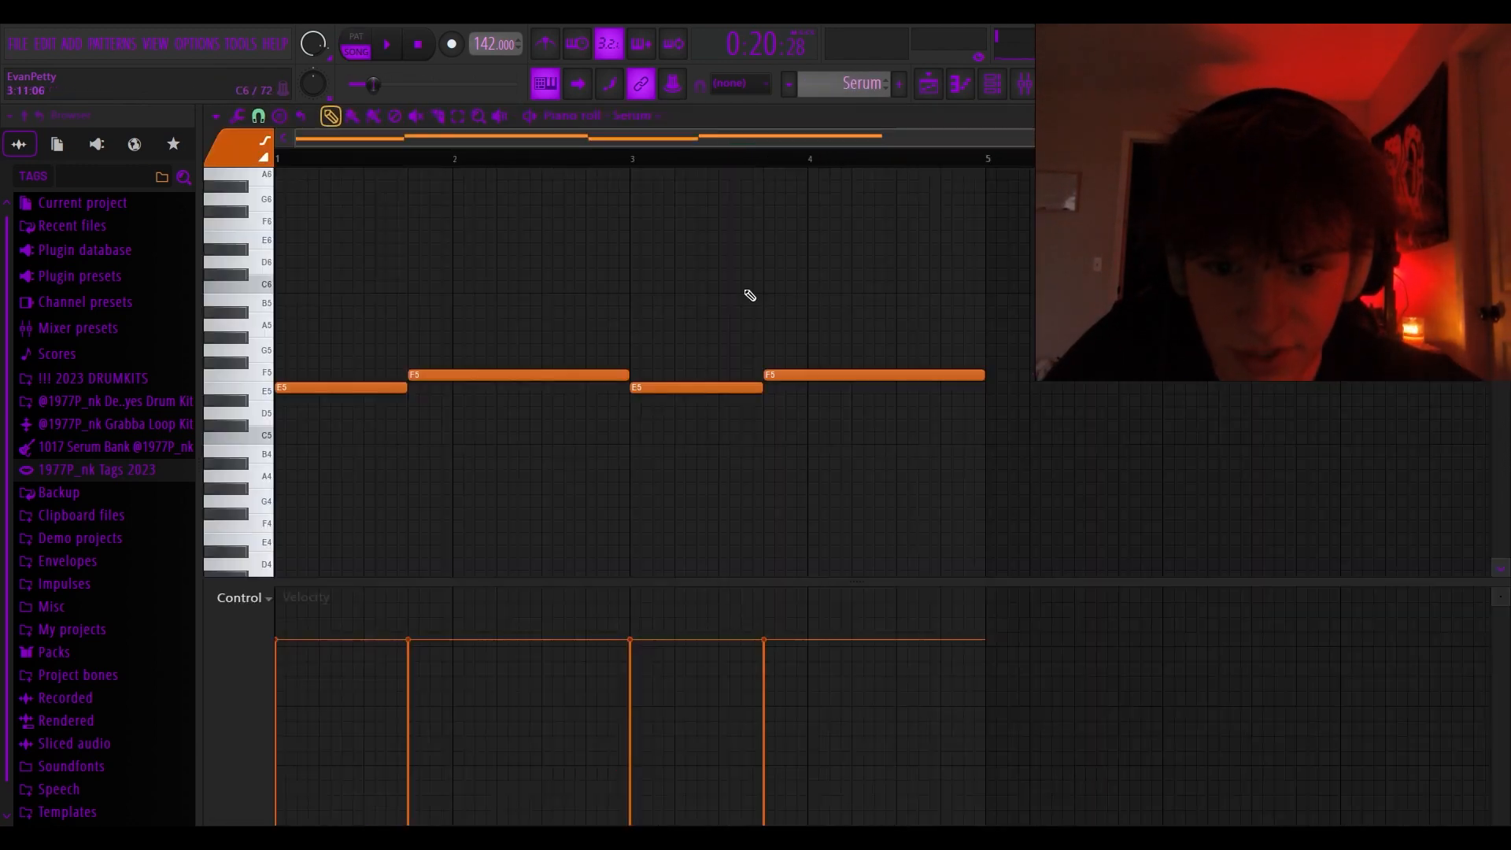
drag(750, 185, 722, 158)
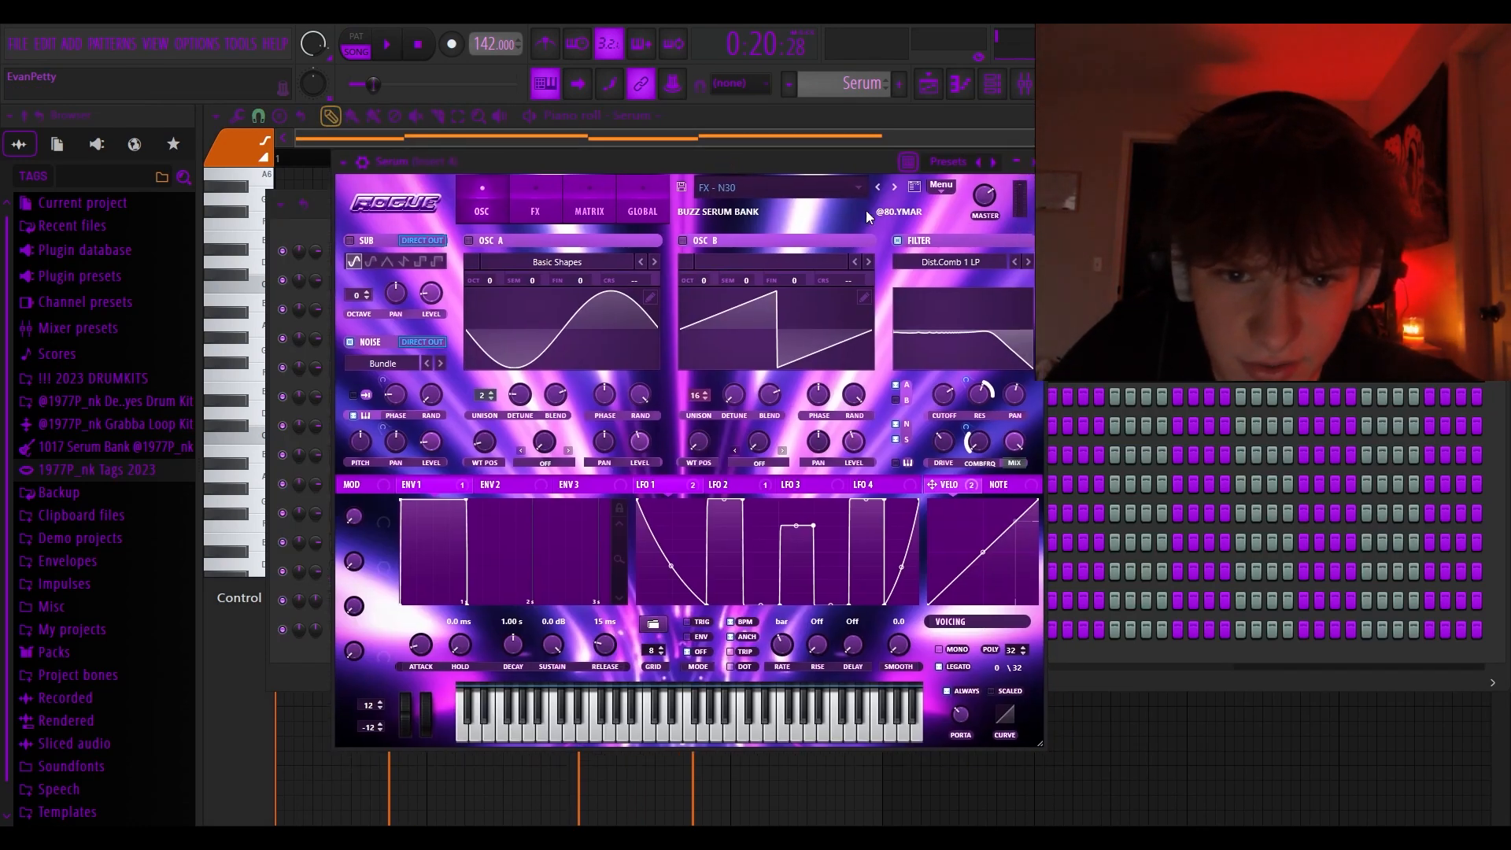
click(1031, 162)
click(973, 89)
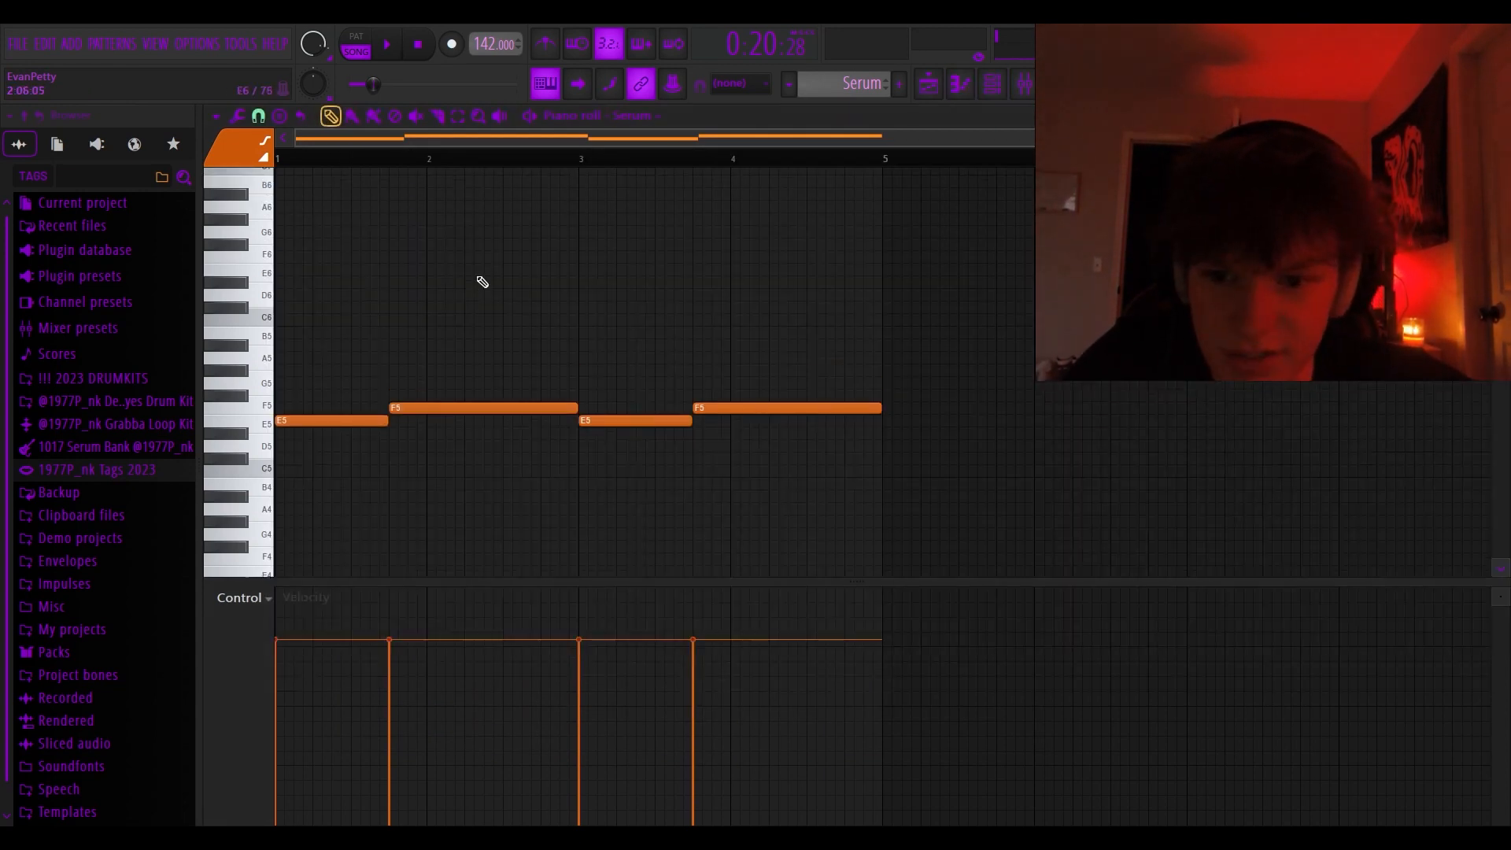
key(space)
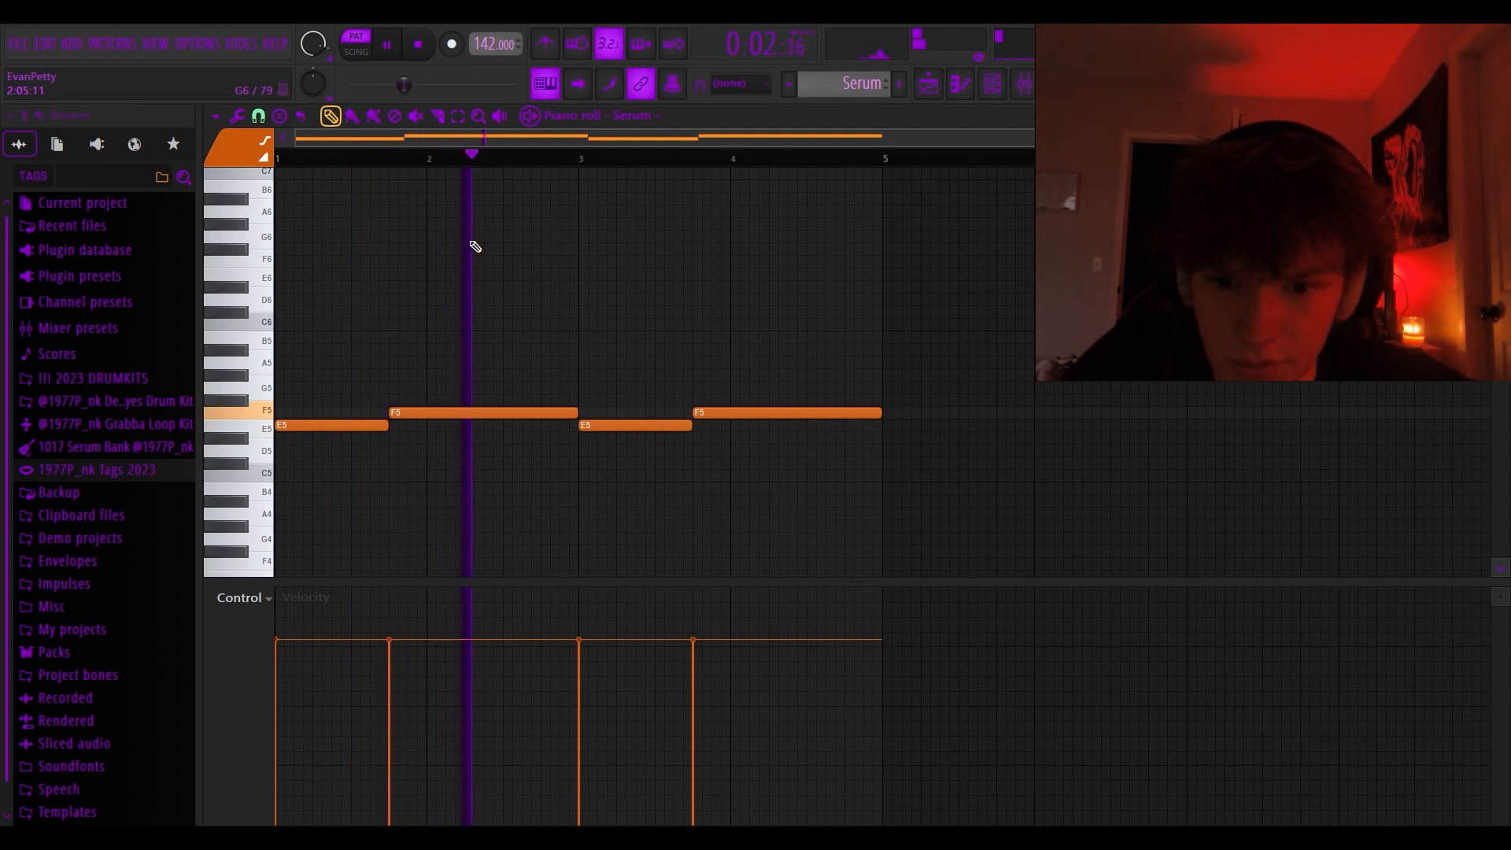
key(space)
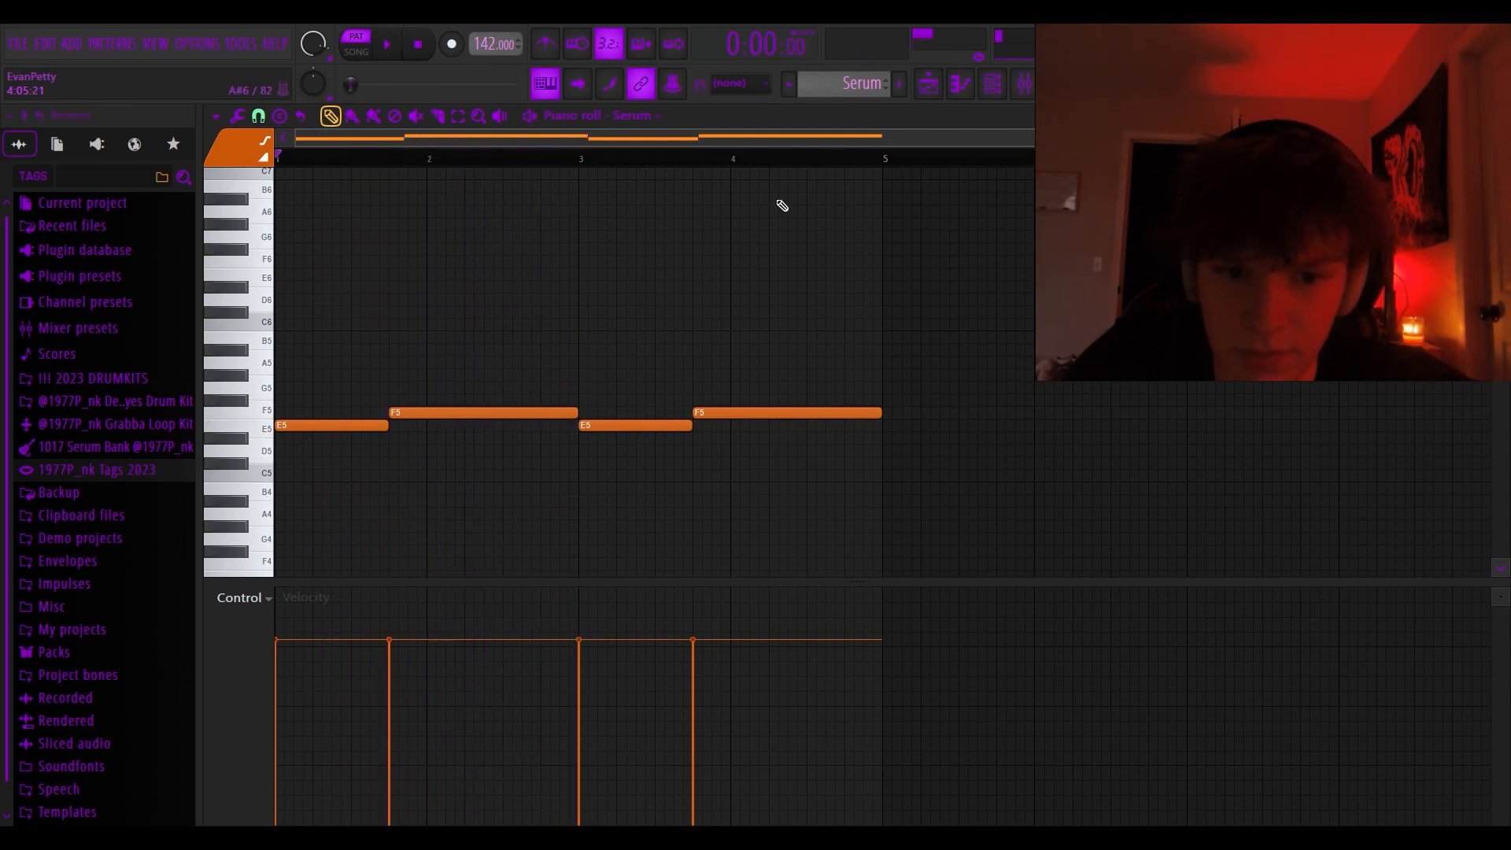
Examine the Looperator effect on mixer Insert 4 and its list of preset folders
click(1024, 87)
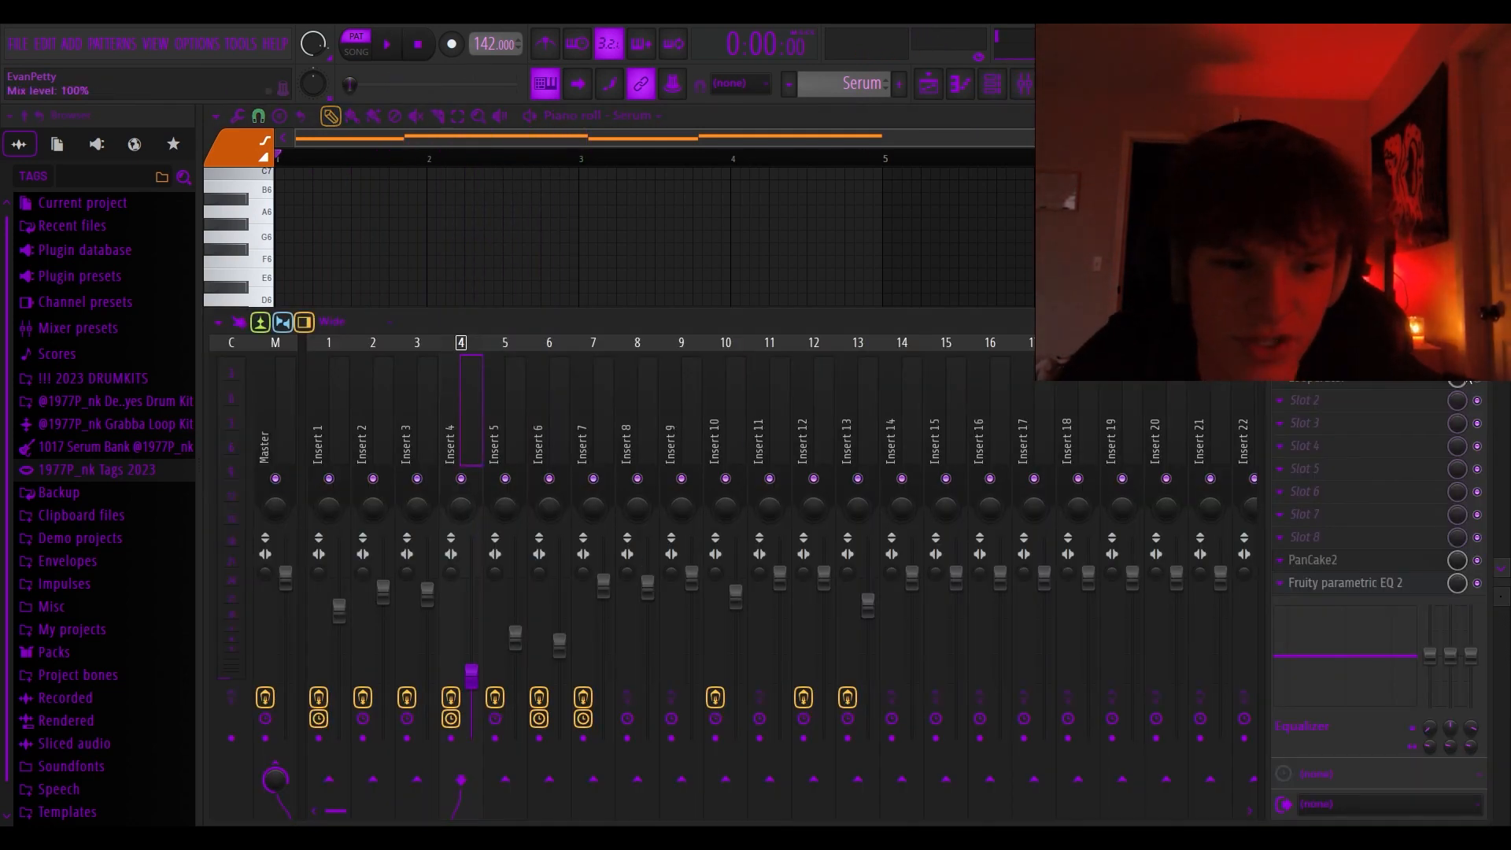
click(1310, 384)
drag(650, 214, 677, 207)
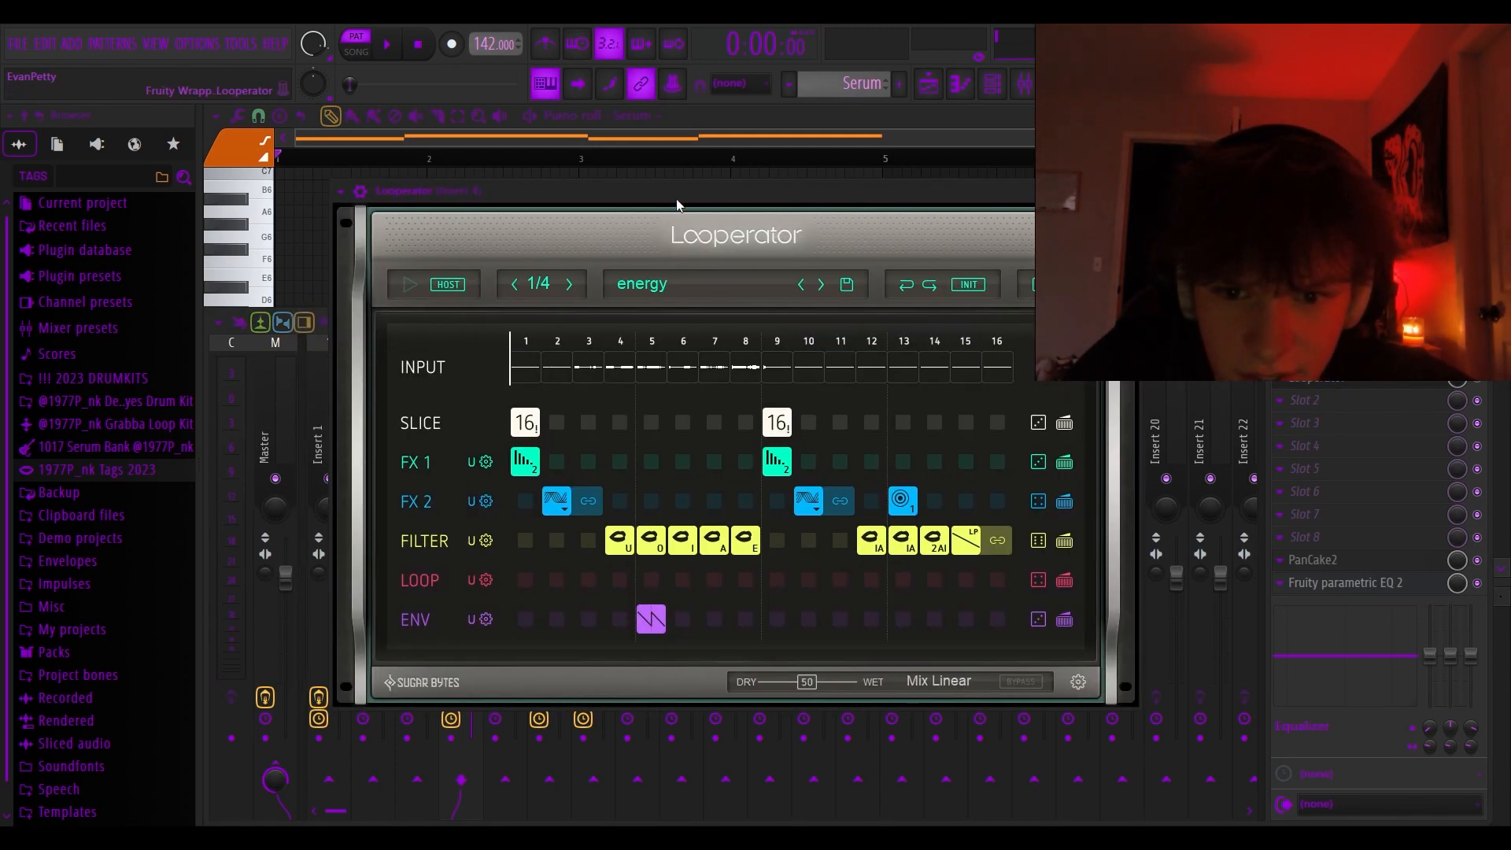
click(652, 285)
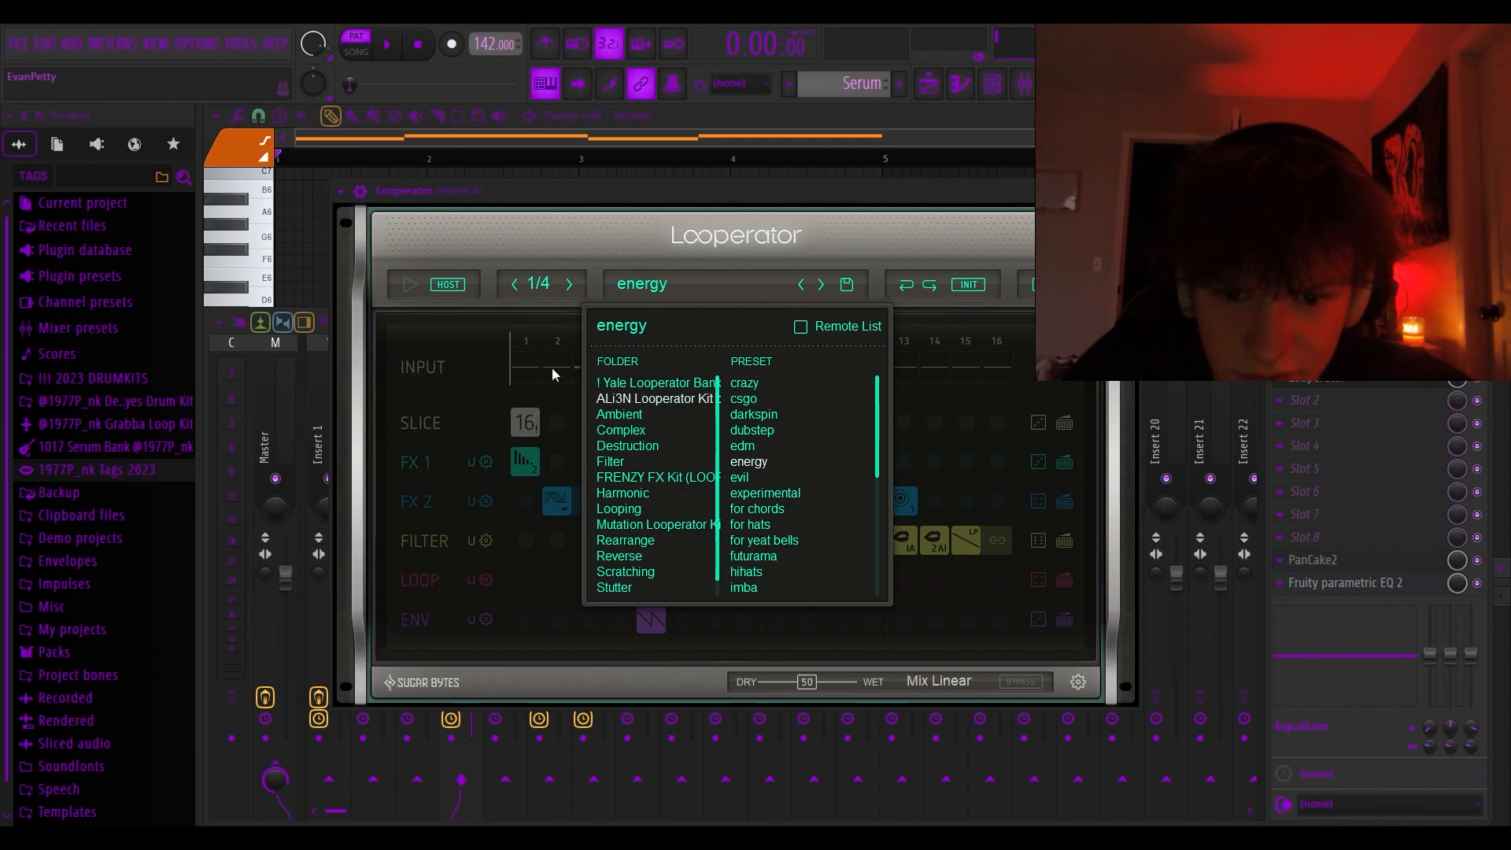
click(1129, 191)
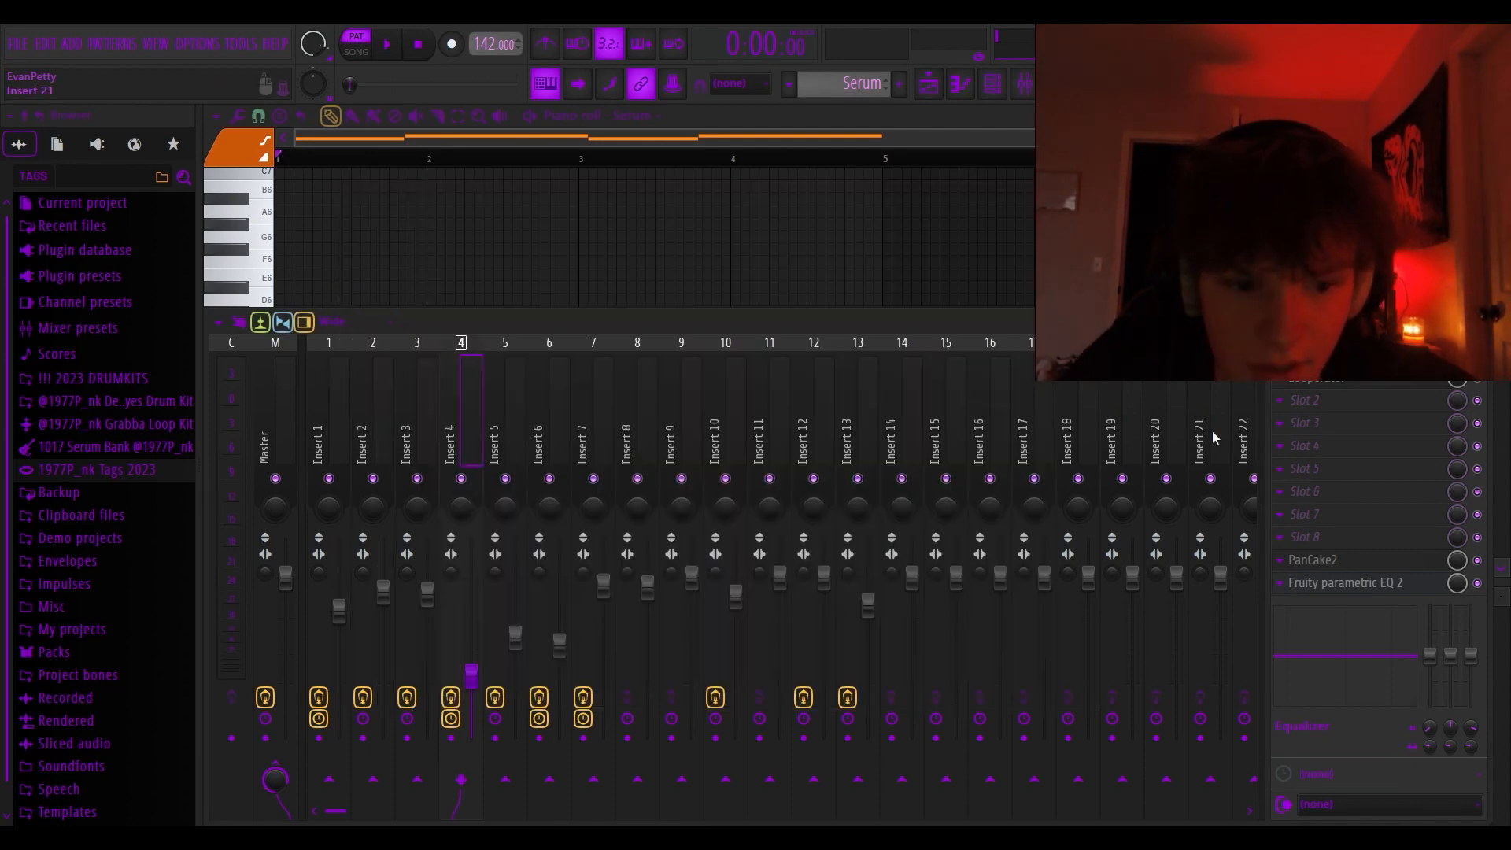
Inspect the PanCake2 and Fruity parametric EQ 2 settings on mixer Insert 4, and return to the playlist
click(1349, 563)
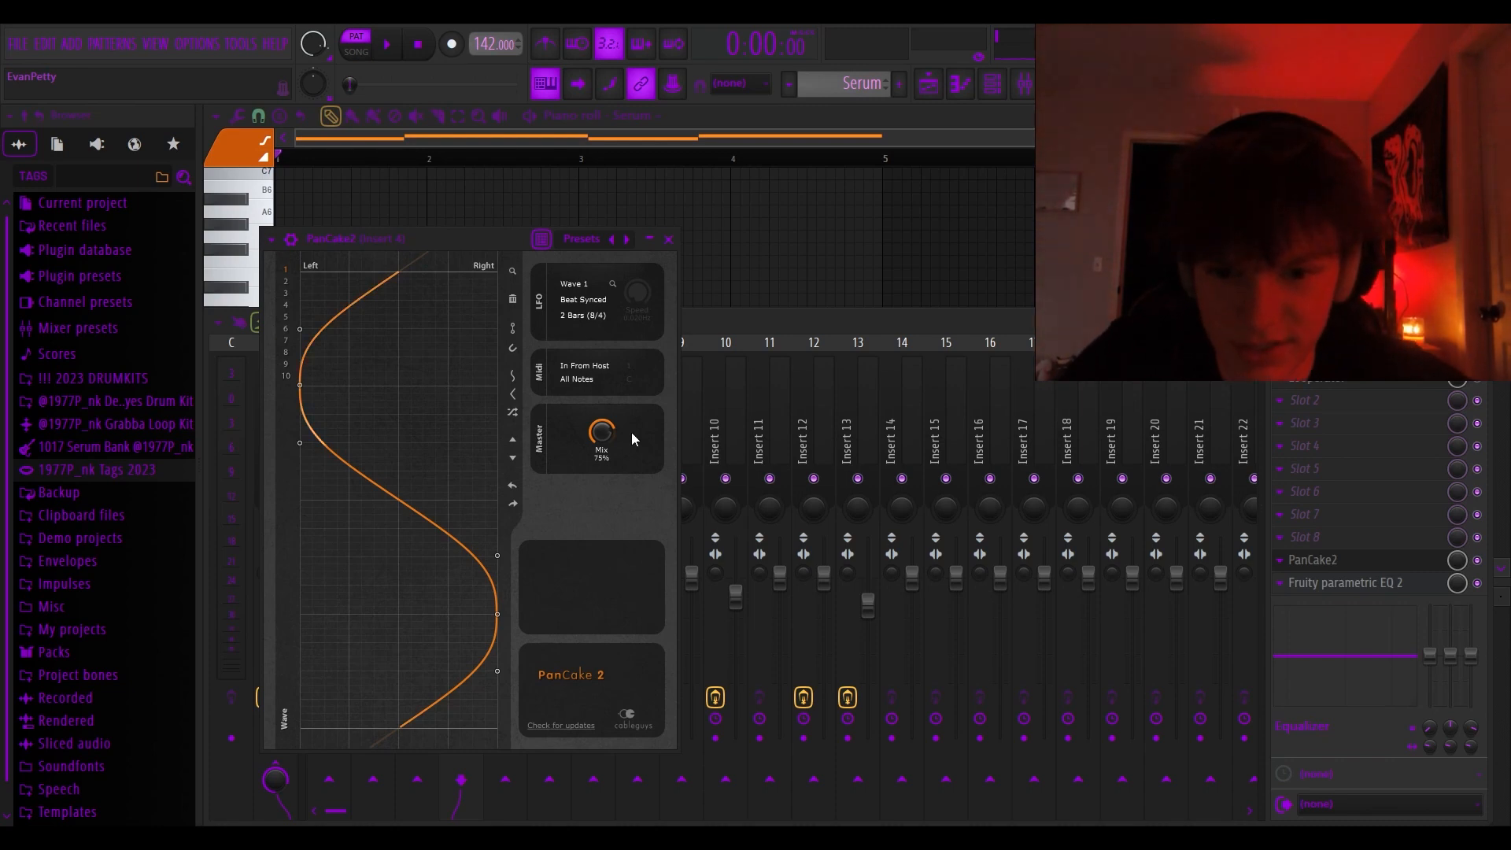
click(669, 239)
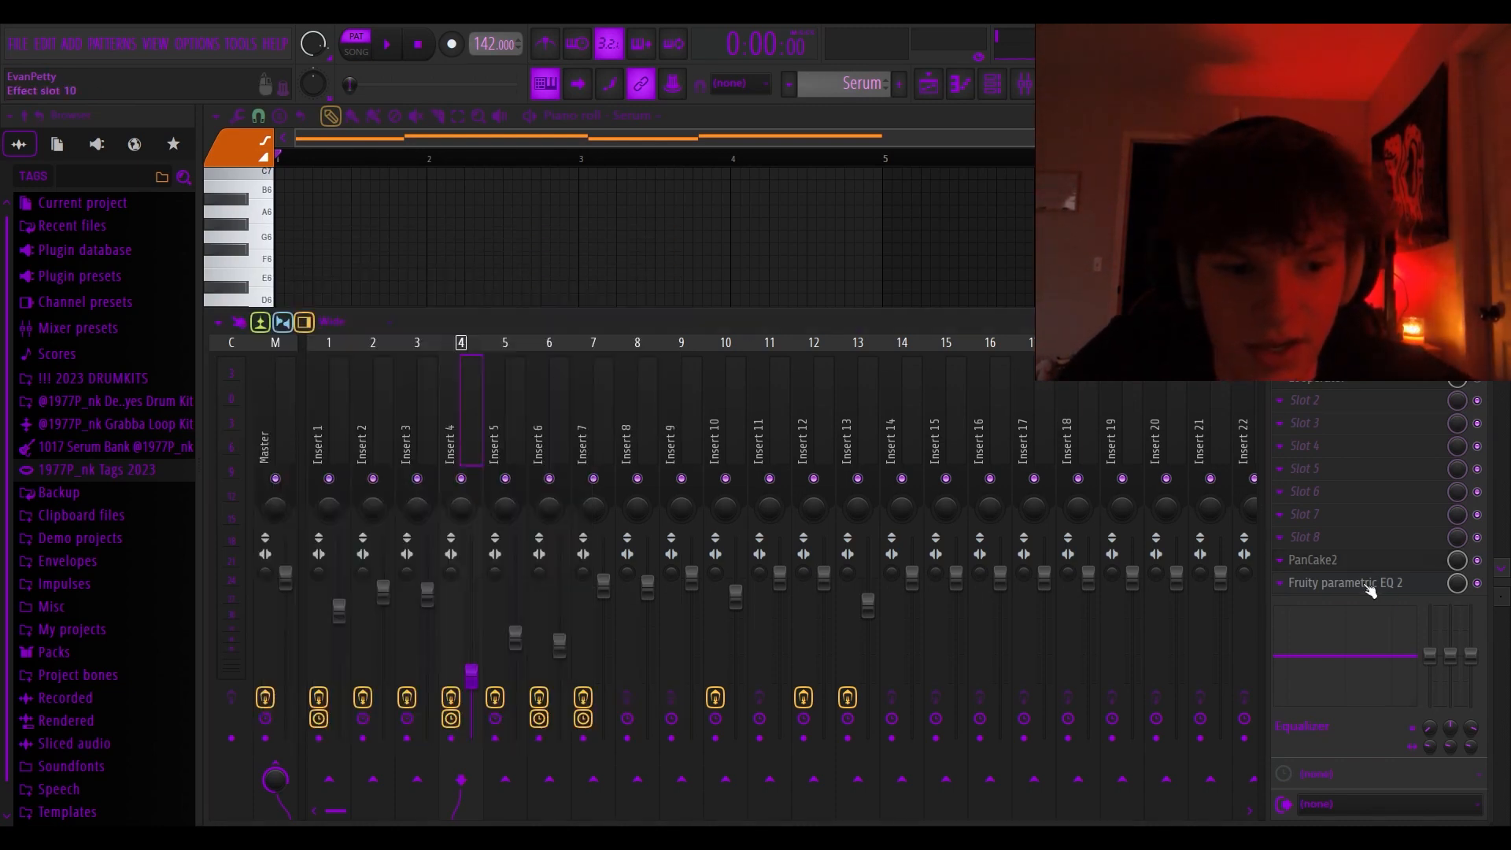
click(1370, 587)
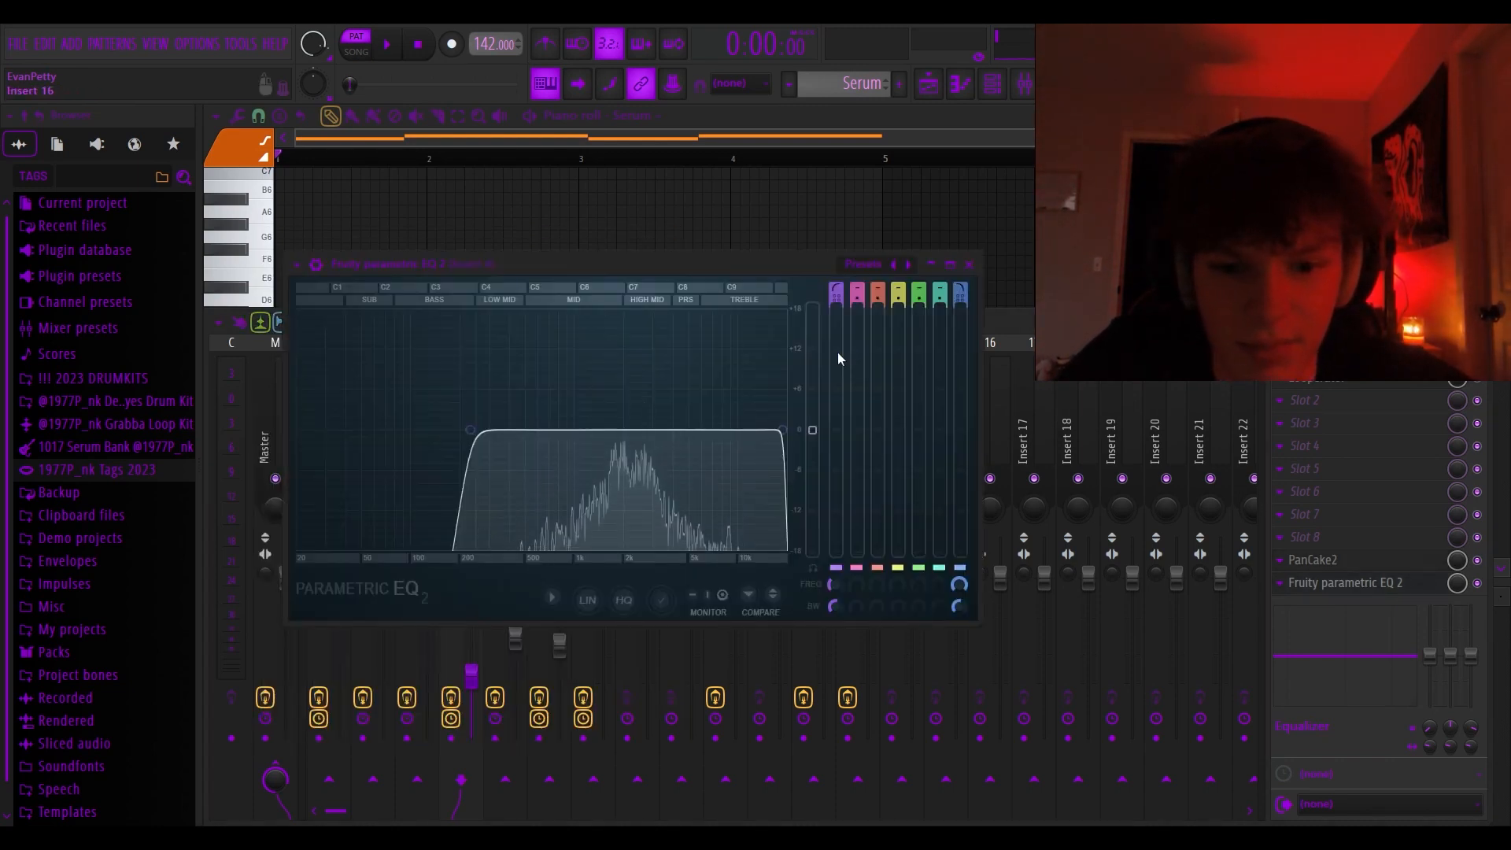
click(962, 265)
key(F5)
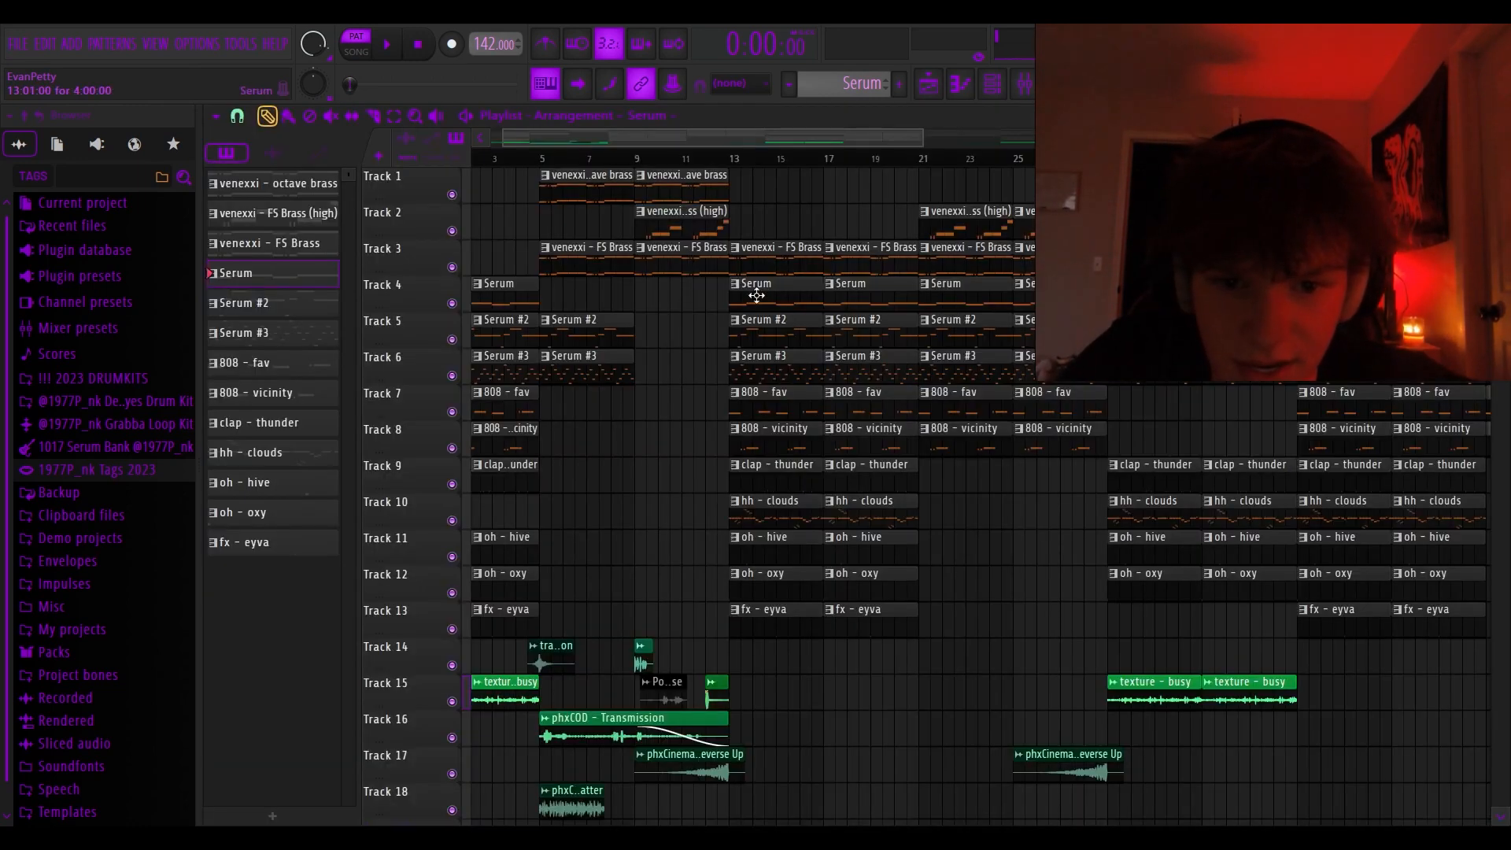
Open the Serum #2 pattern from Track 5, inspect its Serum instrument settings and play its notes
double_click(746, 345)
scroll(425, 368, up, 2)
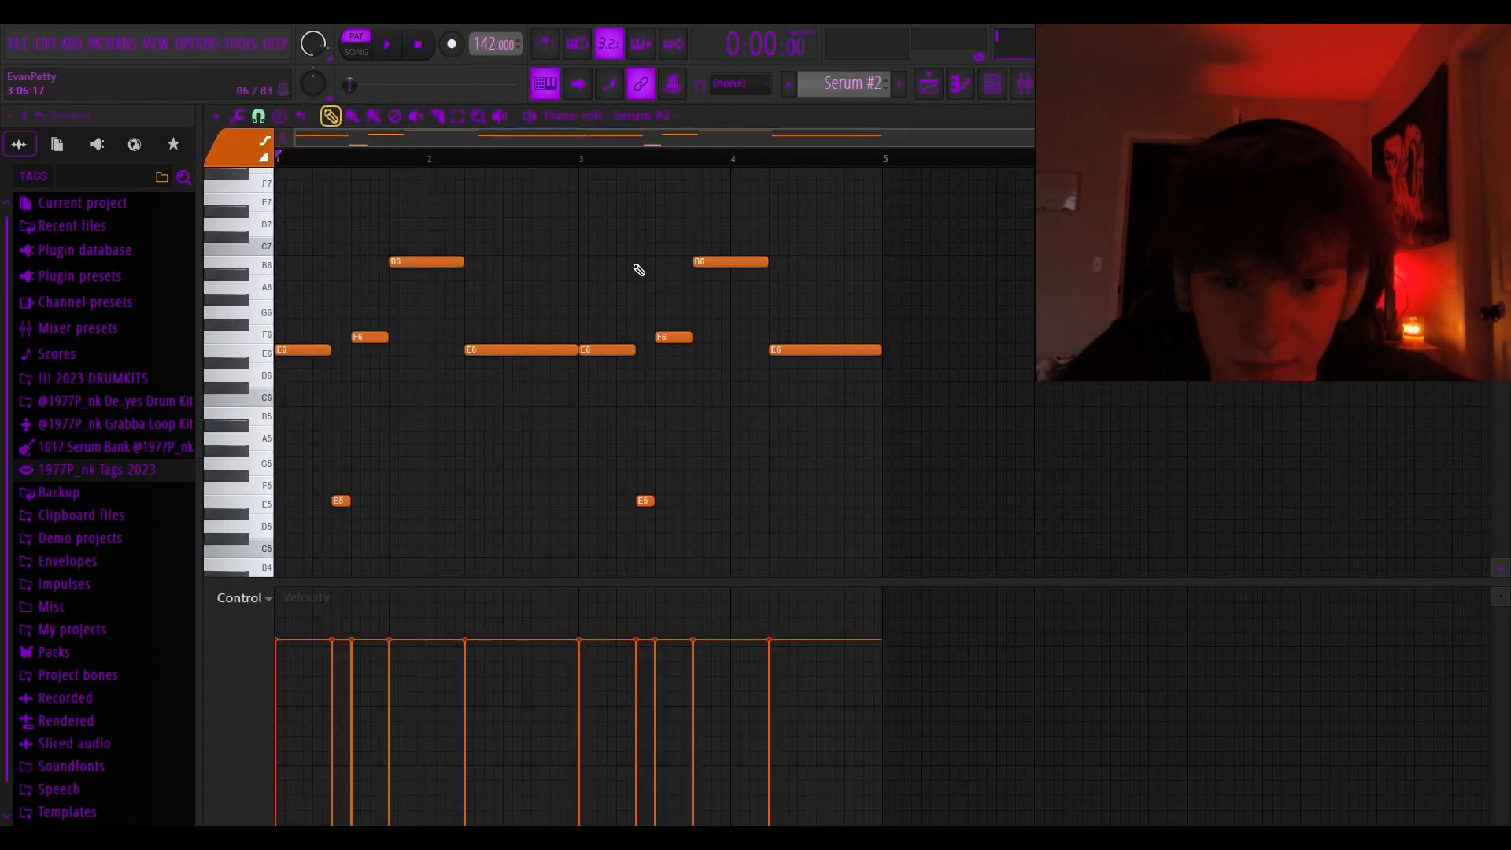
key(F6)
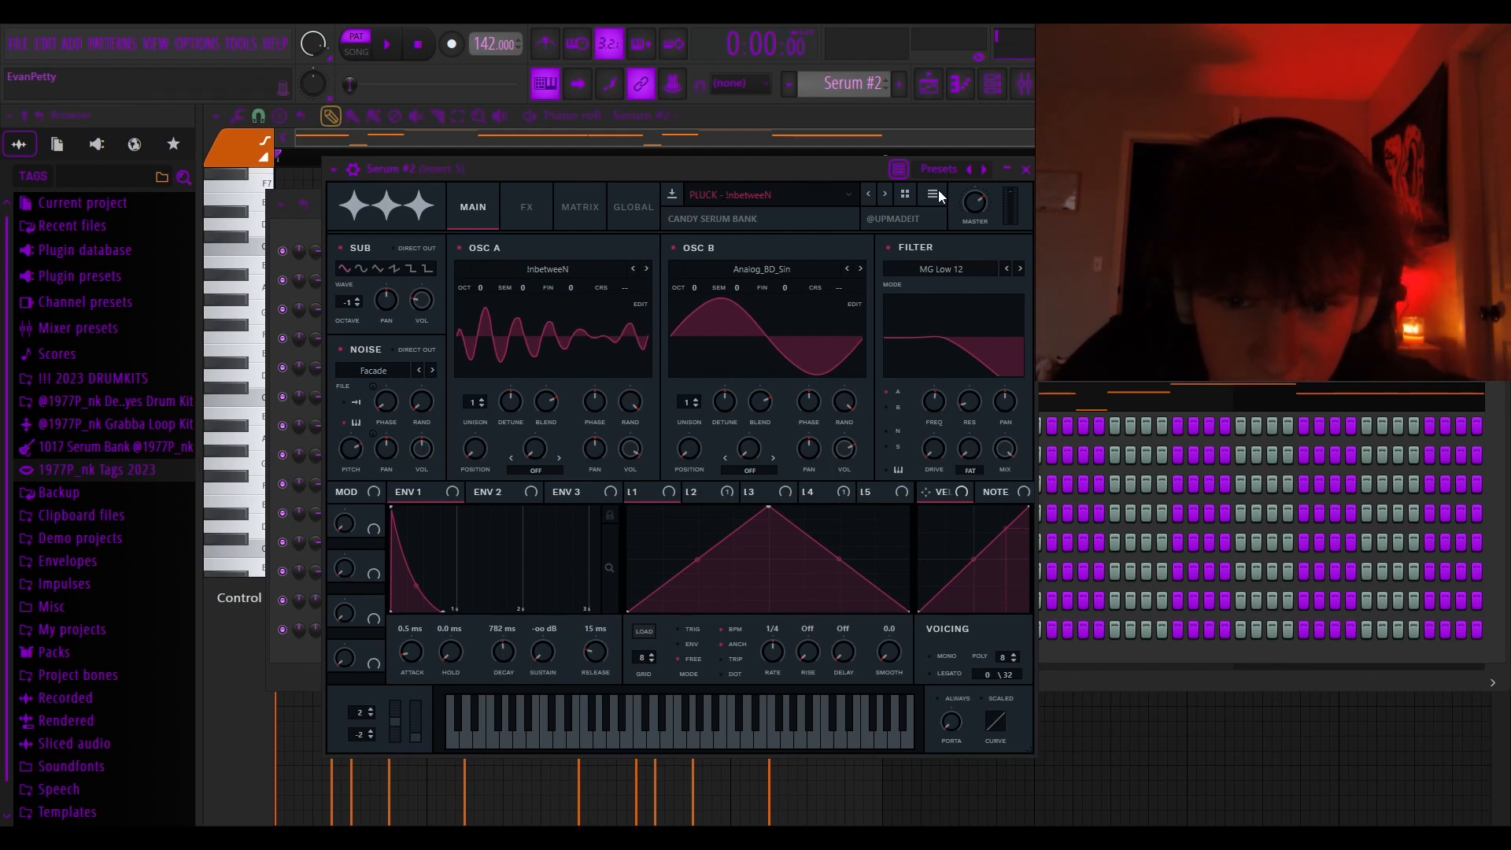
click(1026, 169)
key(F6)
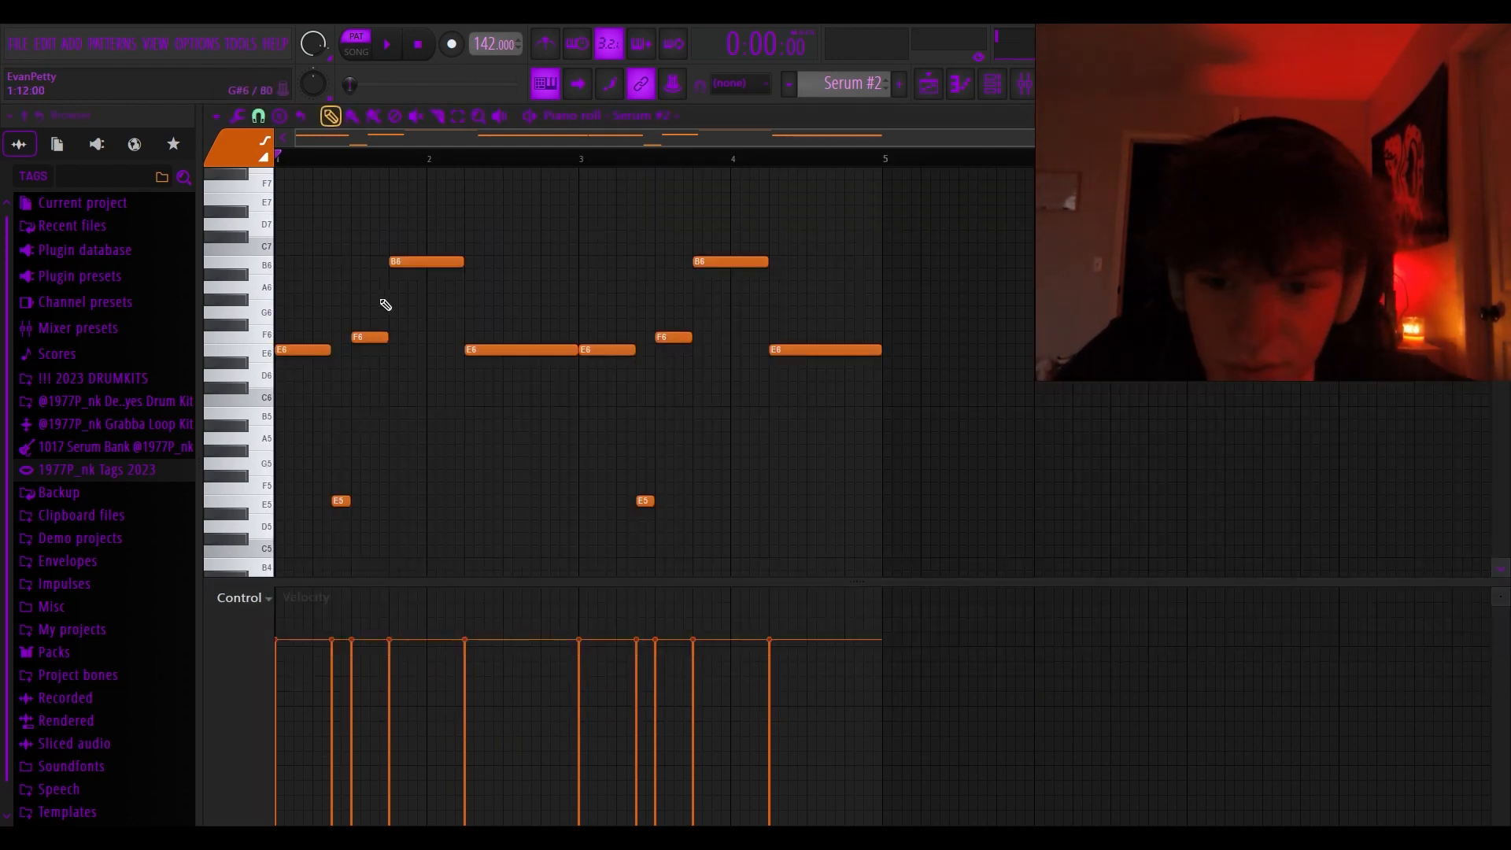
key(space)
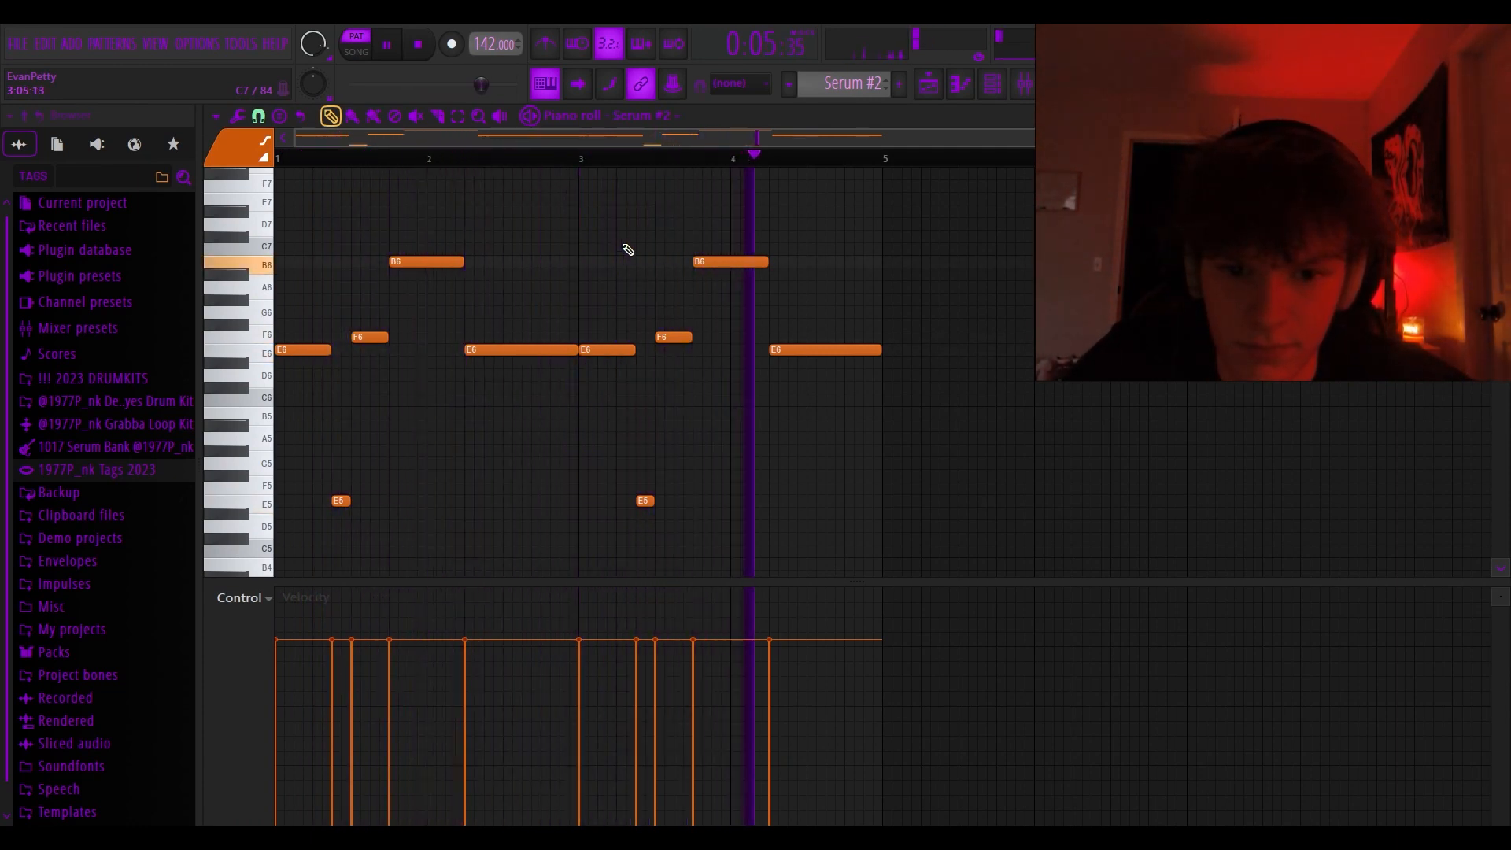
key(space)
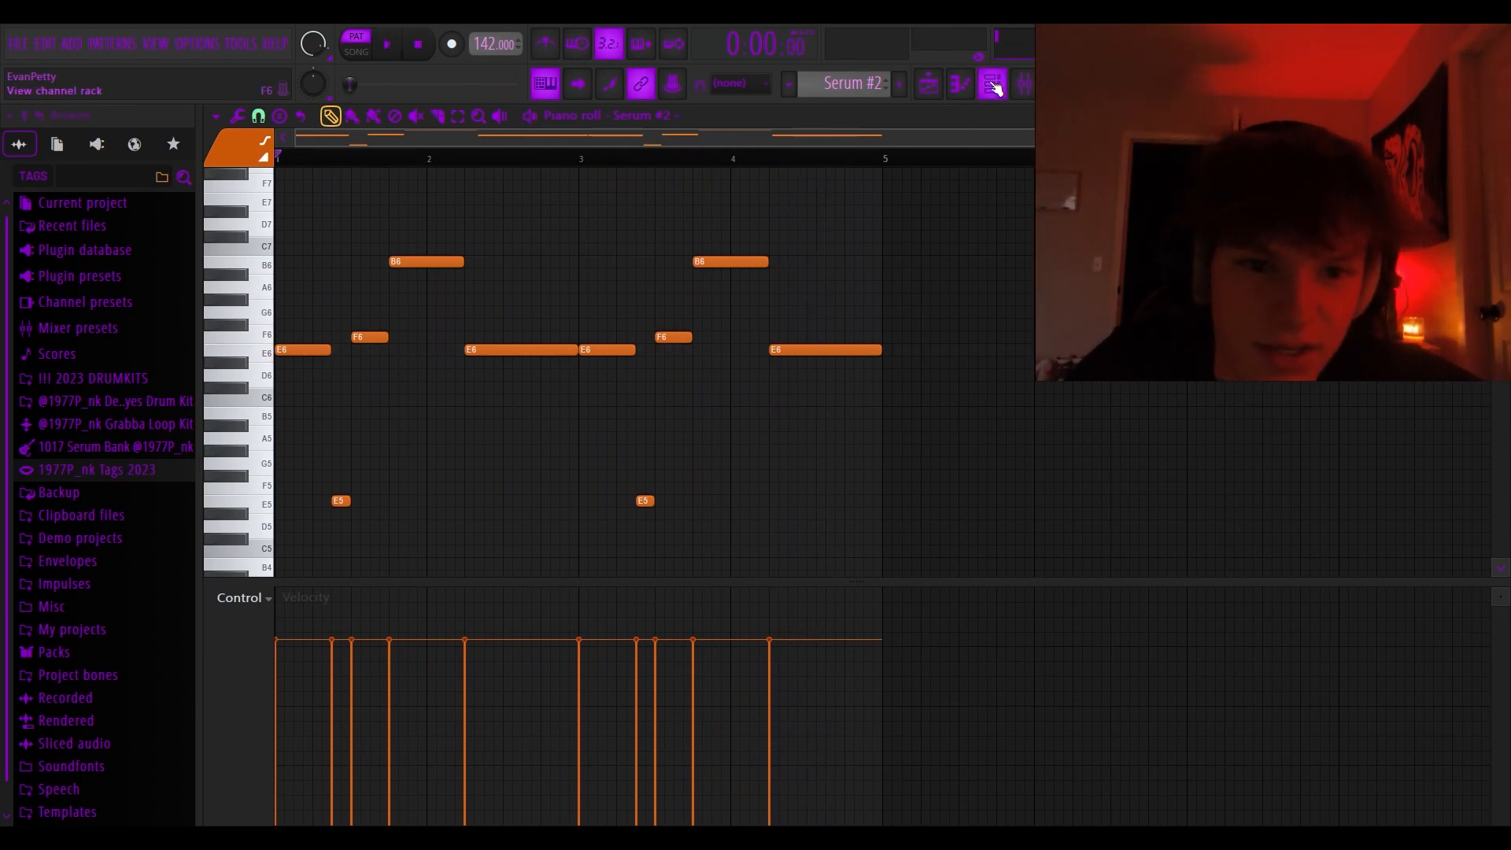
Examine the Fruity Flangus settings and mix level on mixer Insert 5
click(1025, 85)
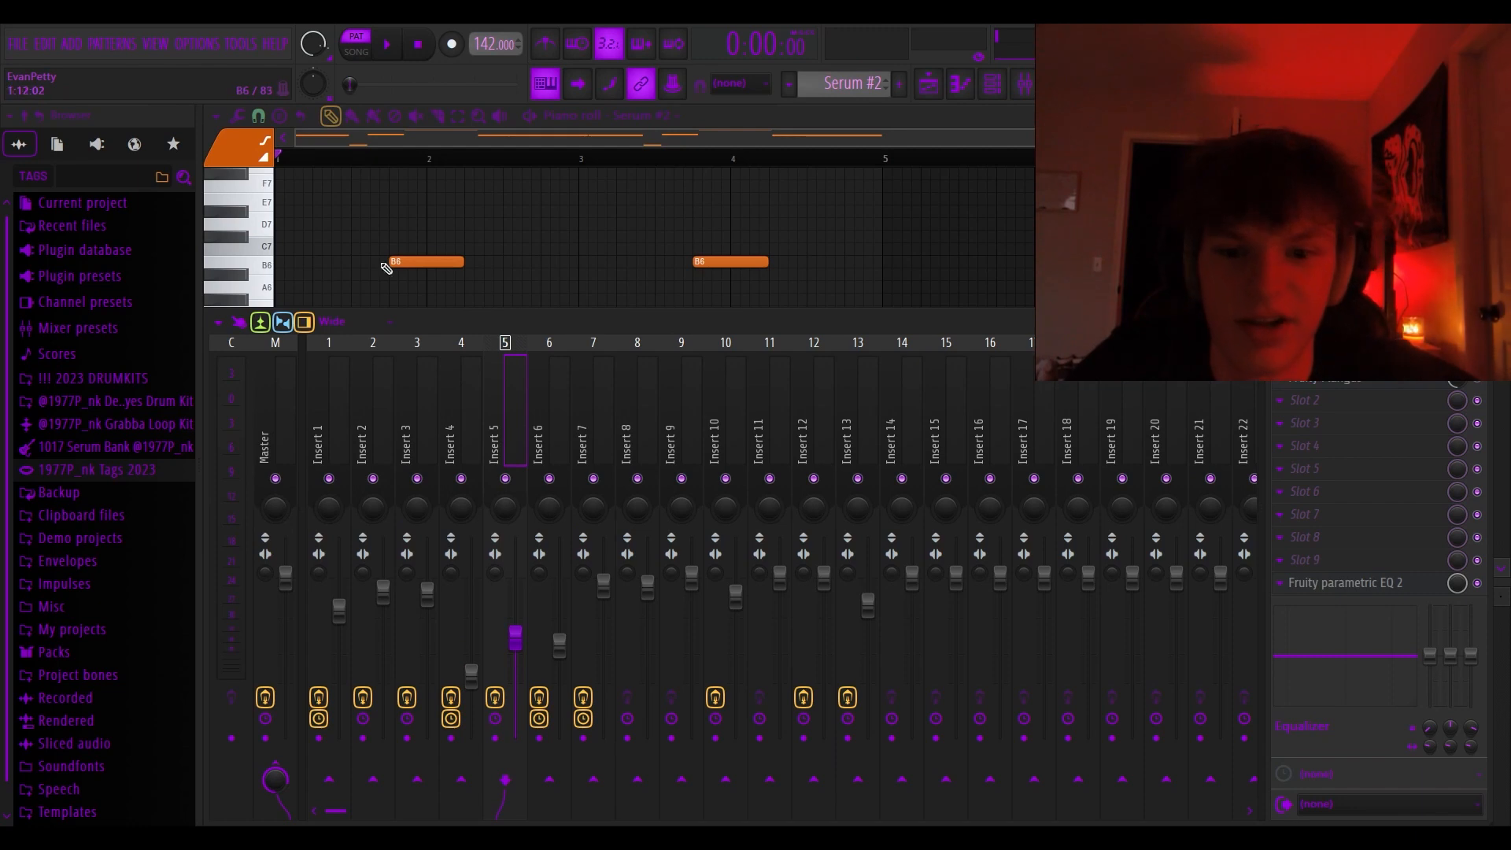
click(1392, 386)
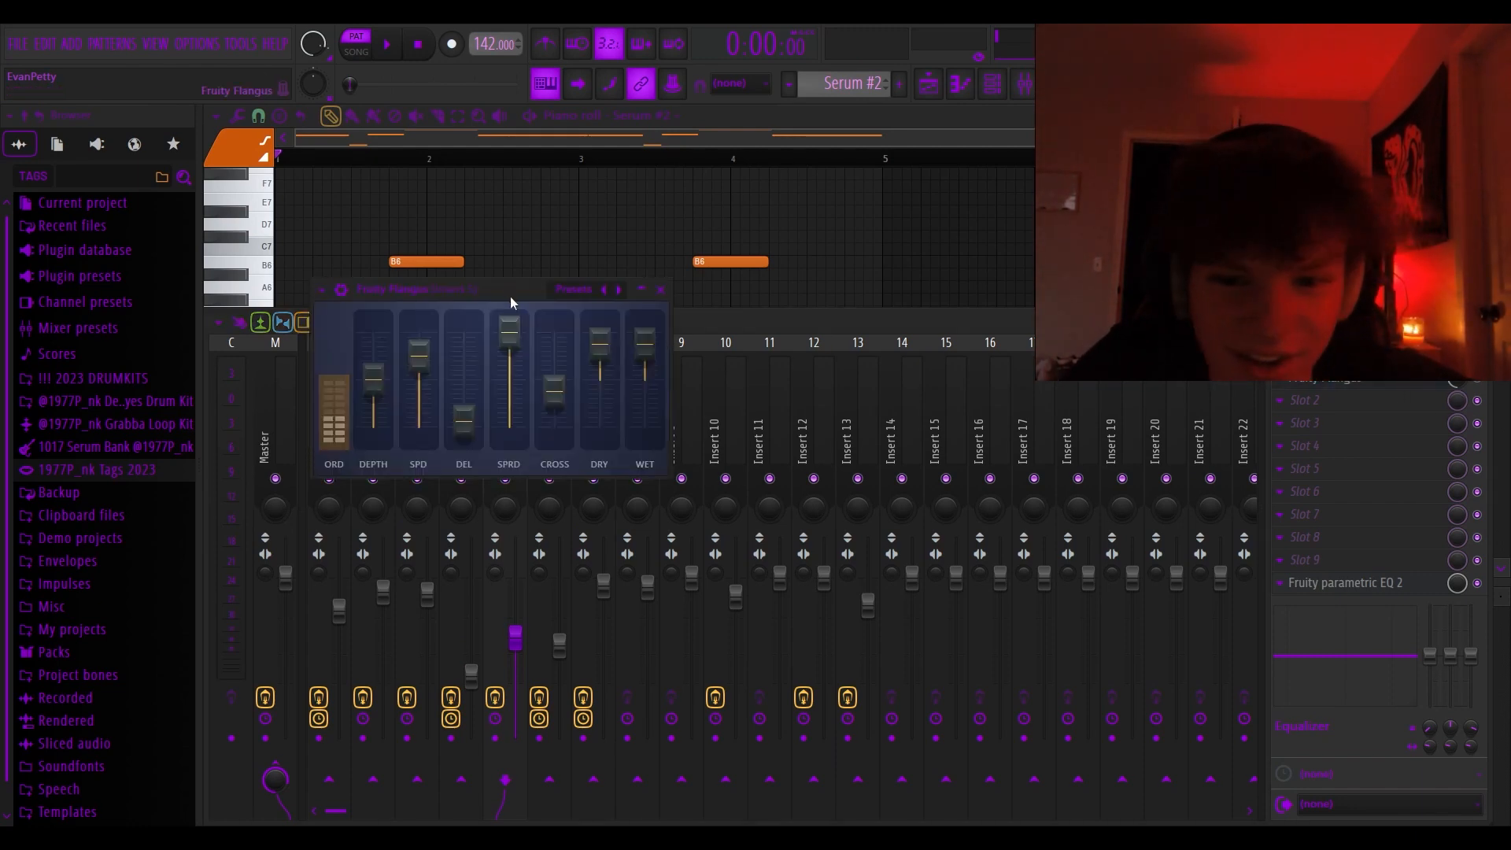
click(661, 291)
click(993, 84)
click(1005, 85)
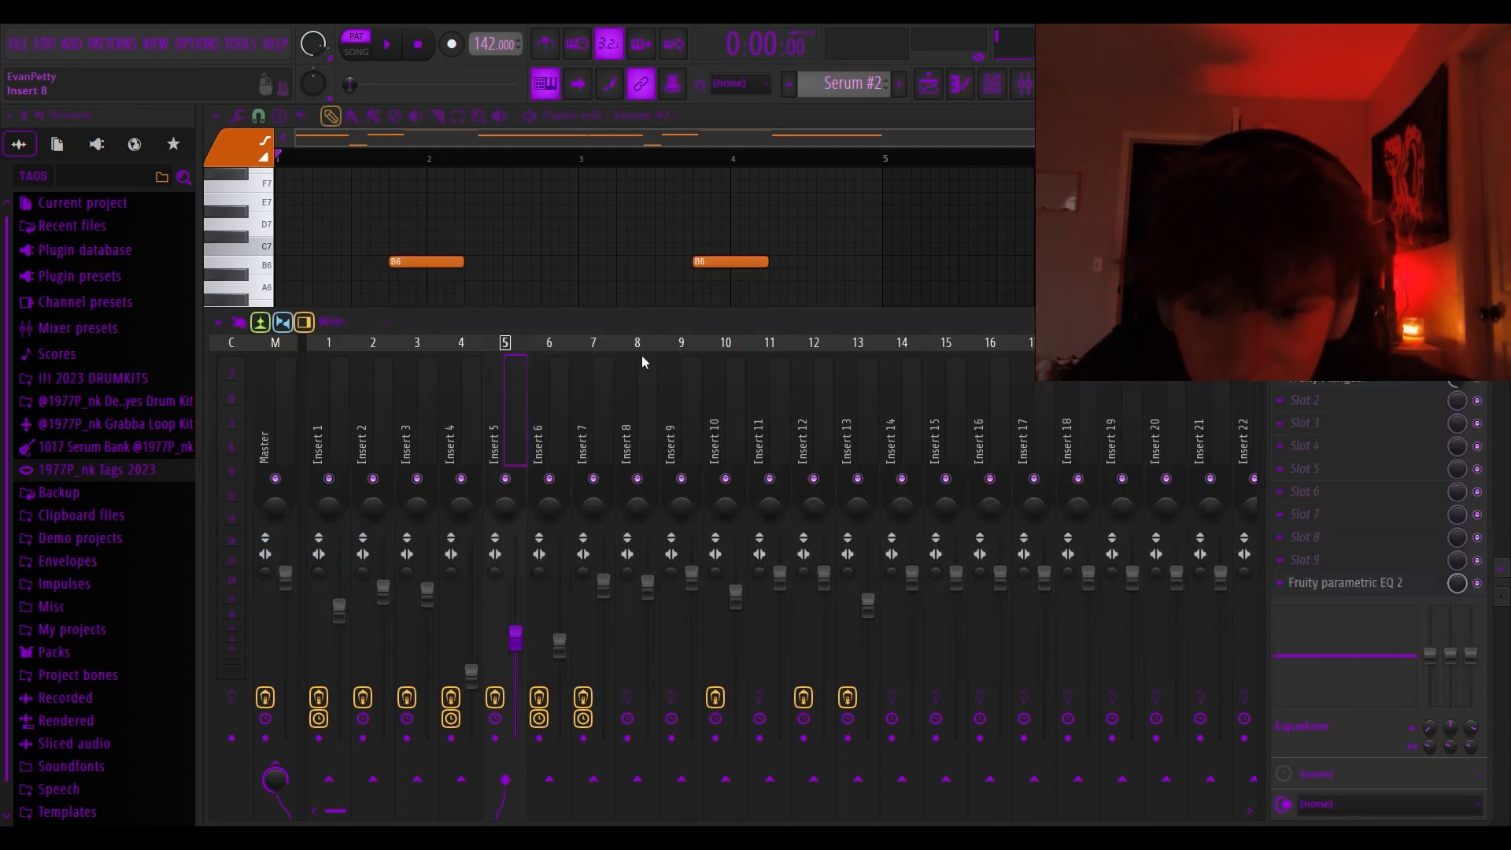
click(1341, 383)
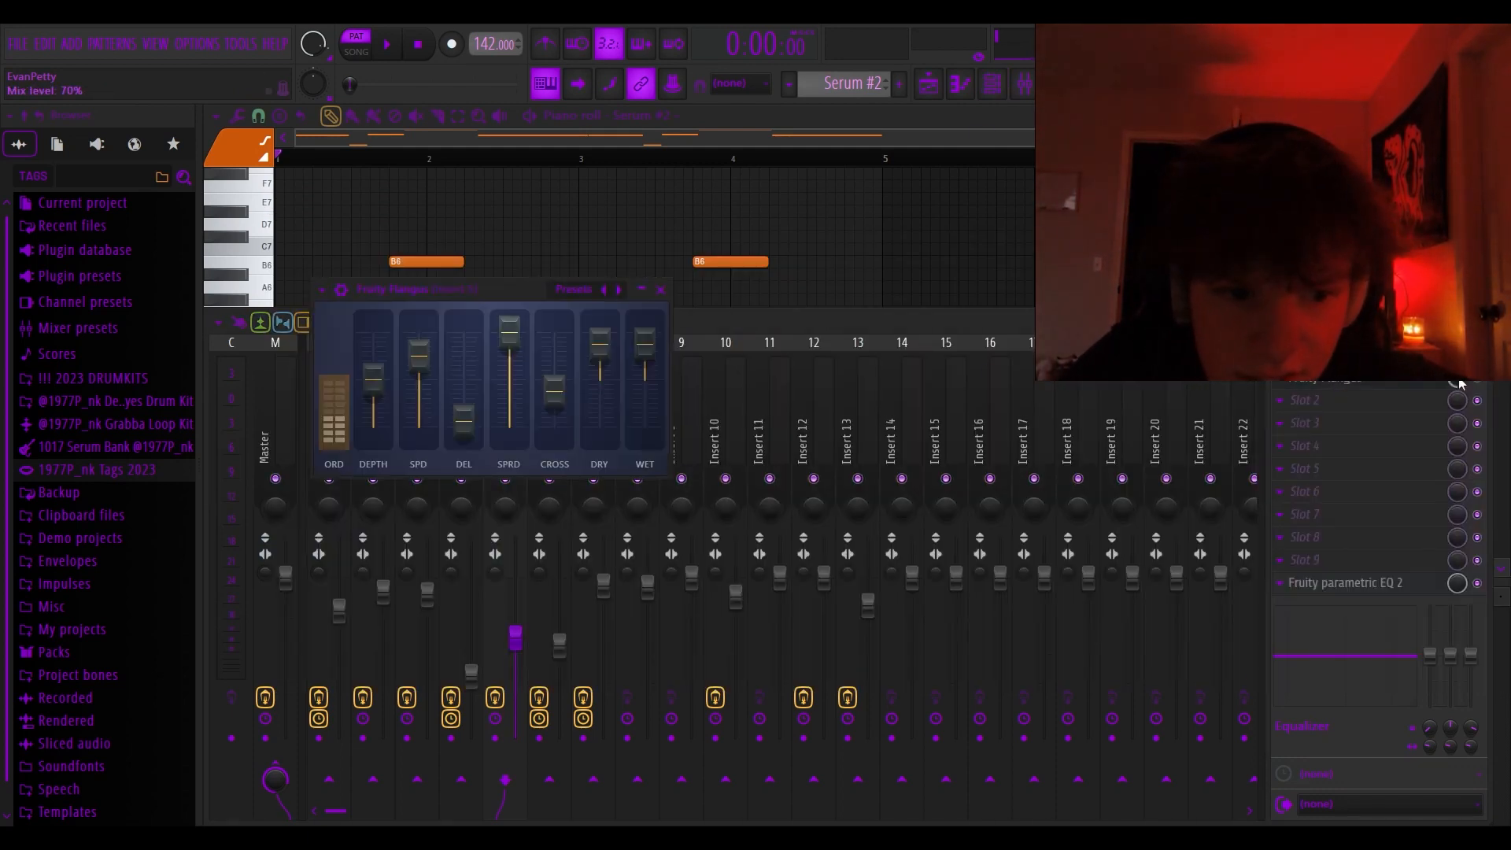
click(661, 291)
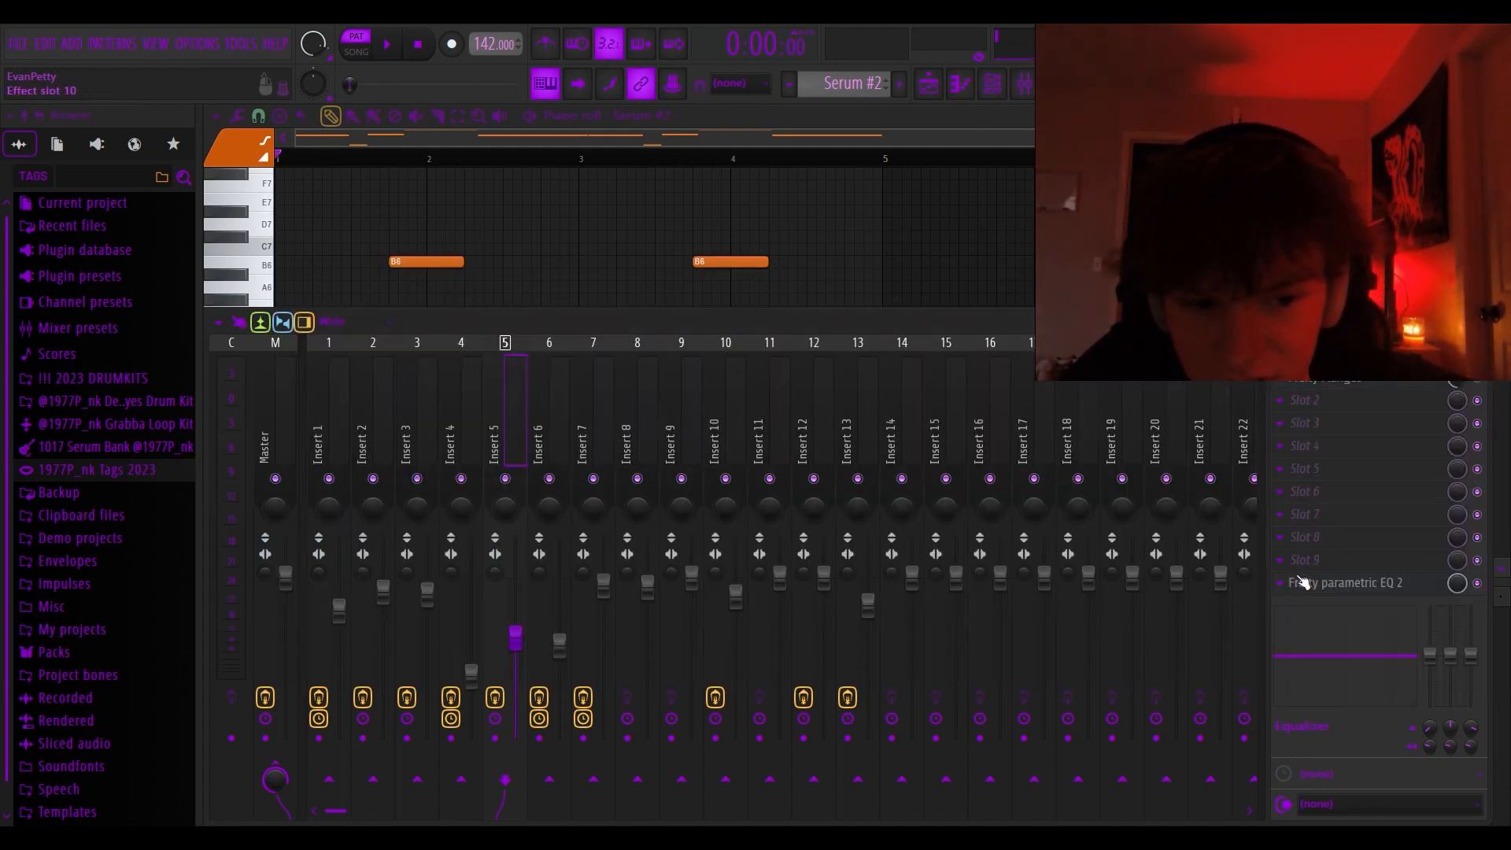
Inspect the Fruity parametric EQ 2 curve on mixer Insert 5, and return to the playlist
click(1315, 582)
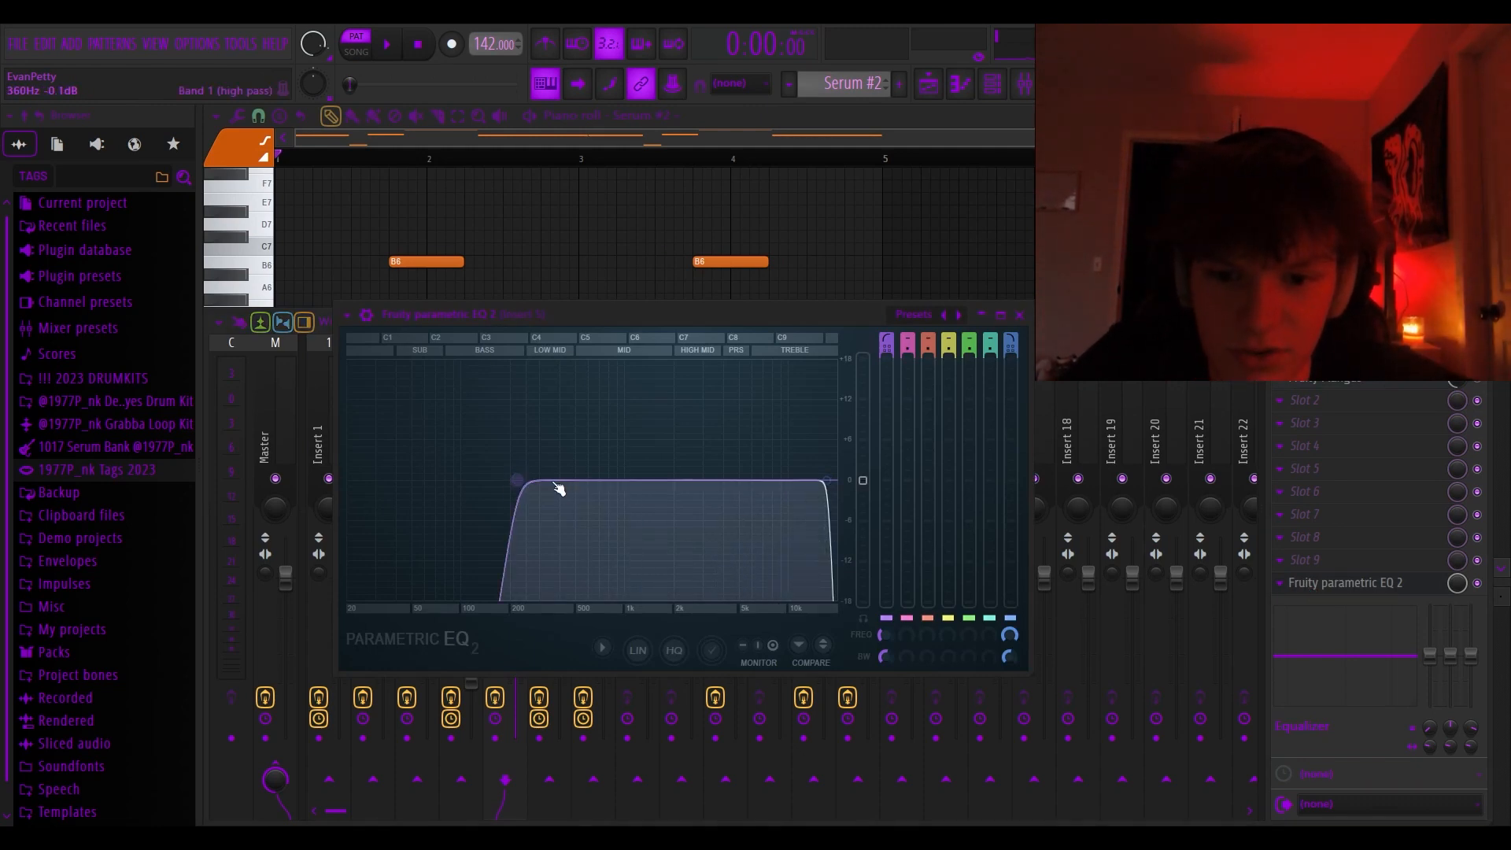
click(1020, 314)
key(F5)
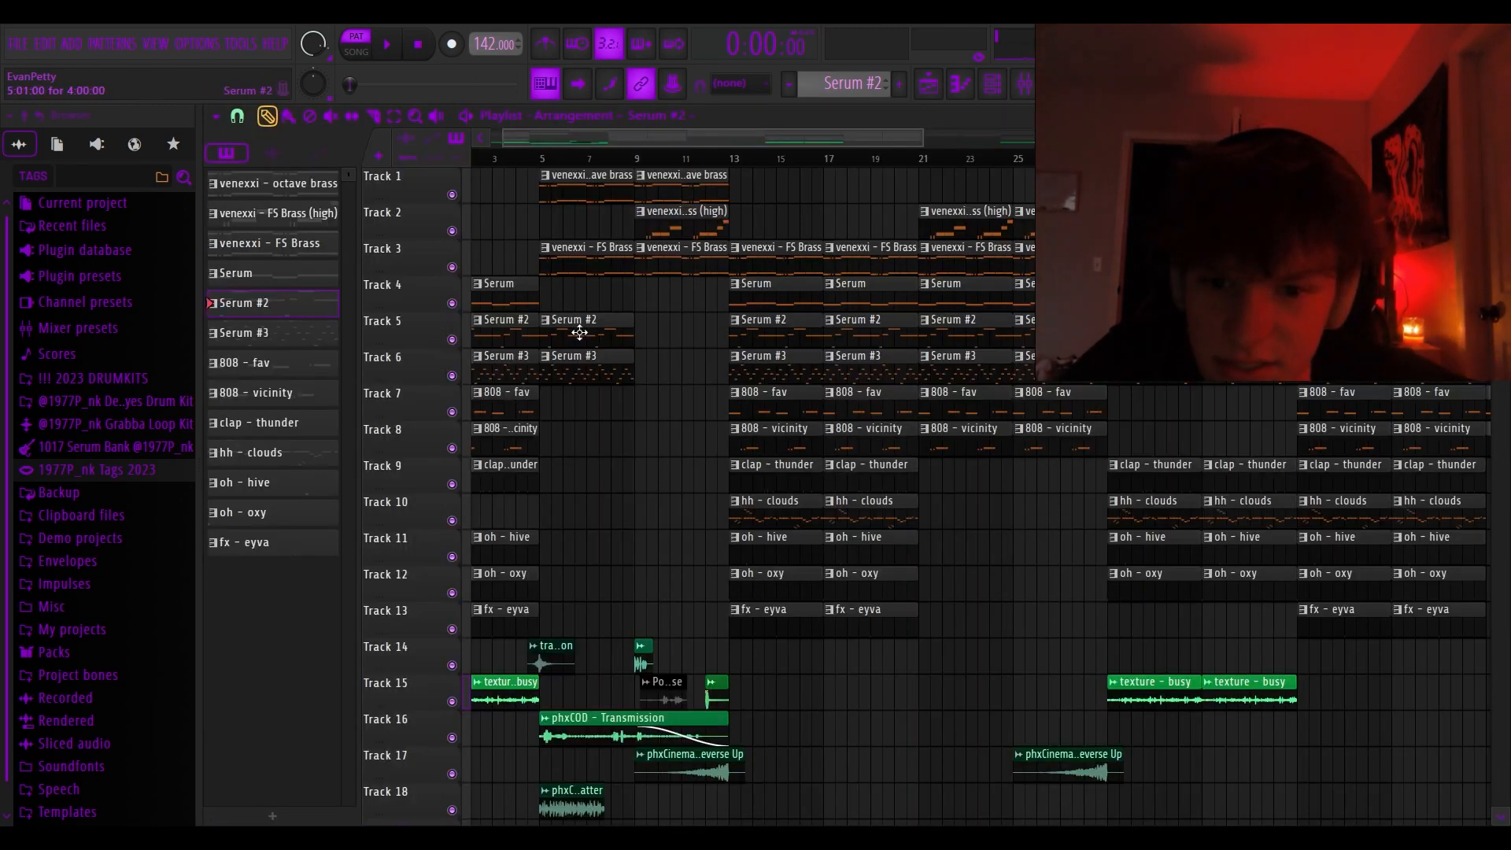
Open the Serum #3 pattern from Track 6 and inspect the settings of its Serum instrument
double_click(605, 372)
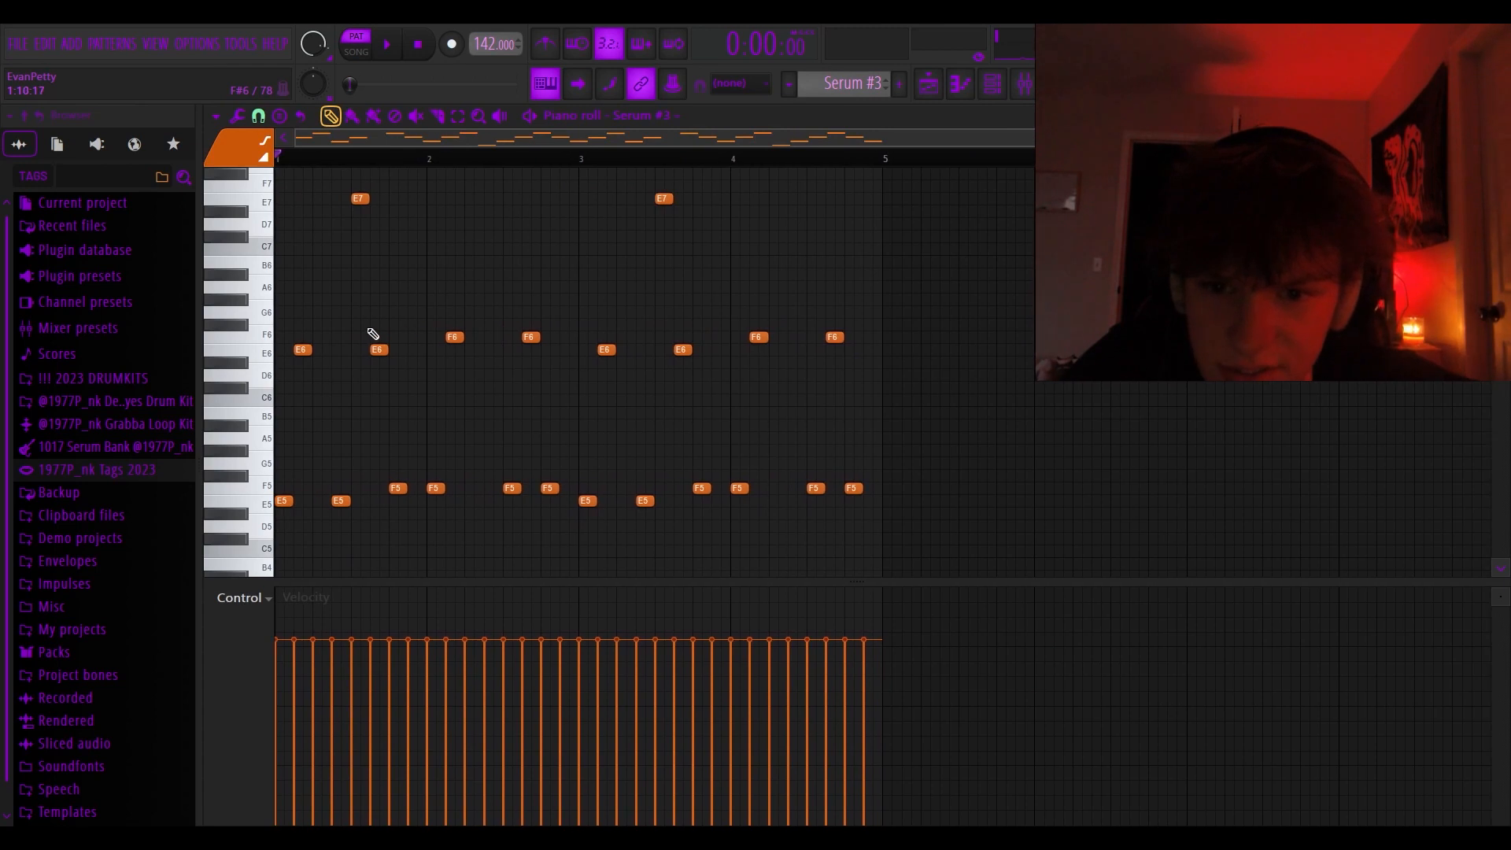
drag(1500, 159, 1500, 130)
key(F6)
drag(582, 181, 573, 181)
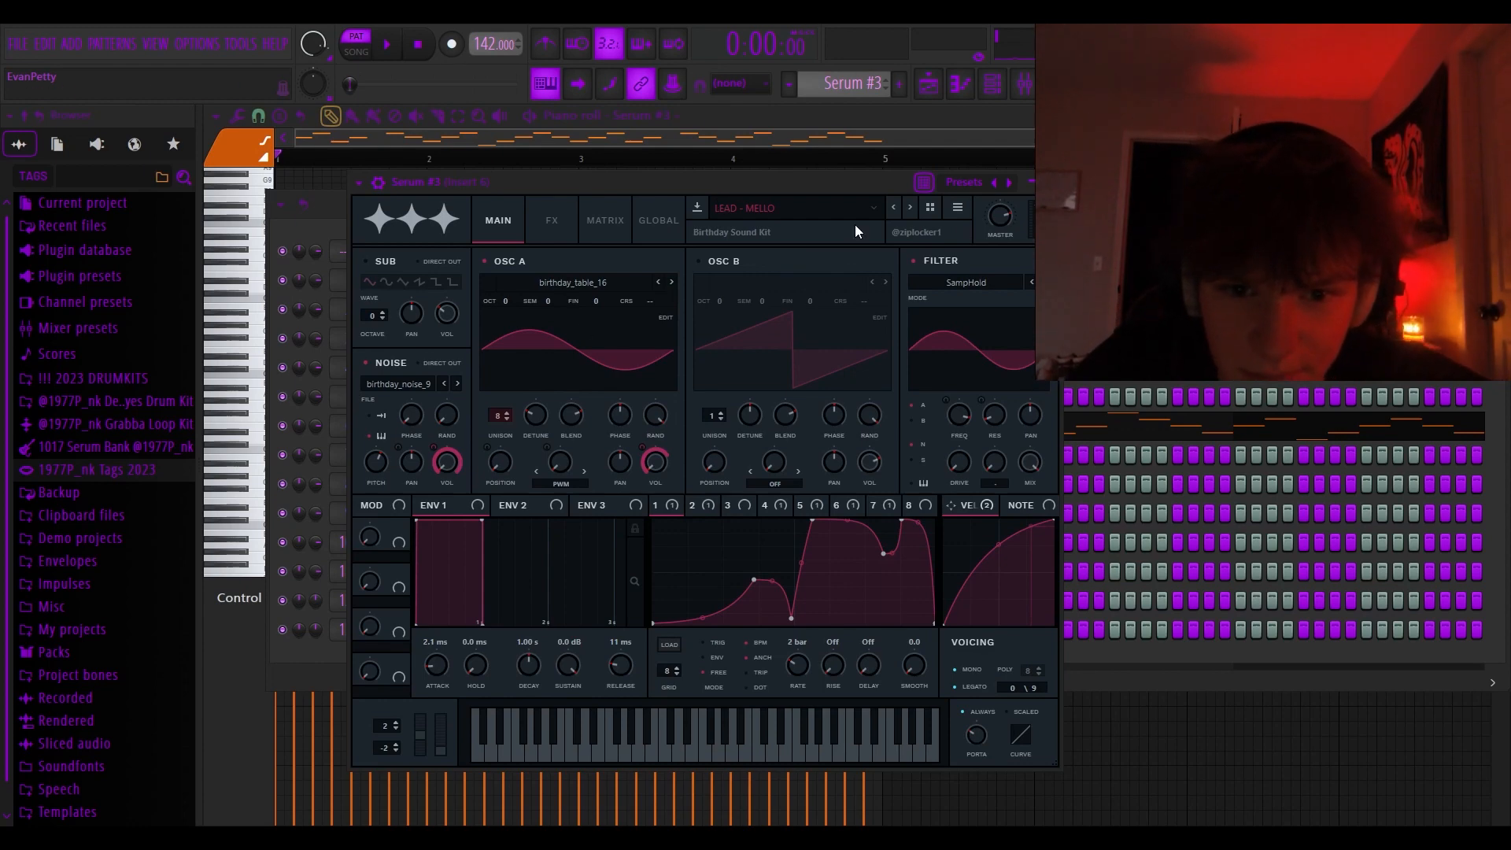
click(1049, 182)
key(F6)
Play the Serum #3 pattern with its full note range in view, and stop playback
scroll(344, 276, down, 5)
key(space)
scroll(351, 267, down, 2)
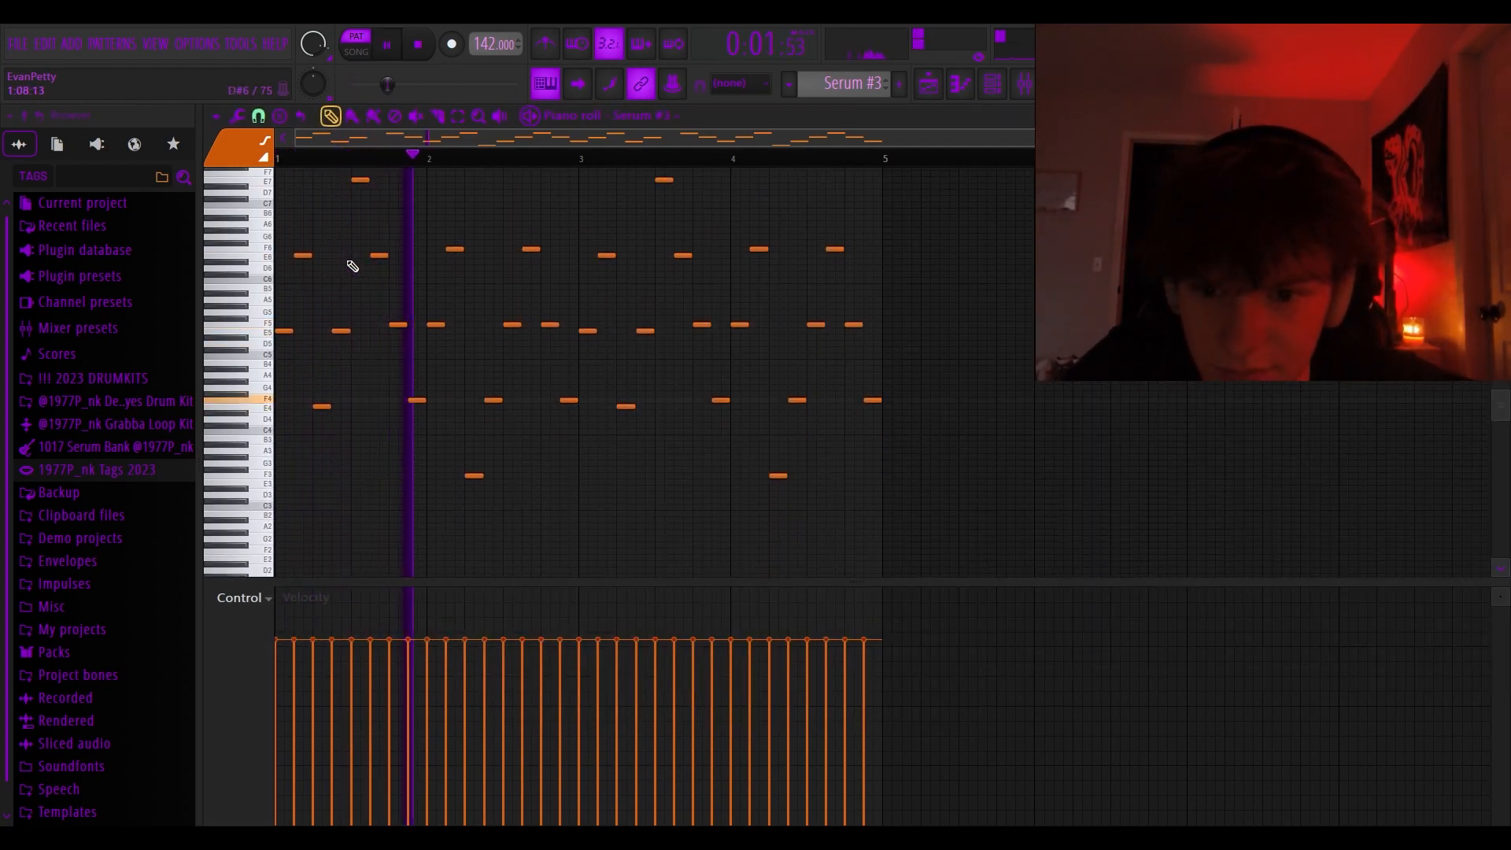
scroll(351, 270, down, 1)
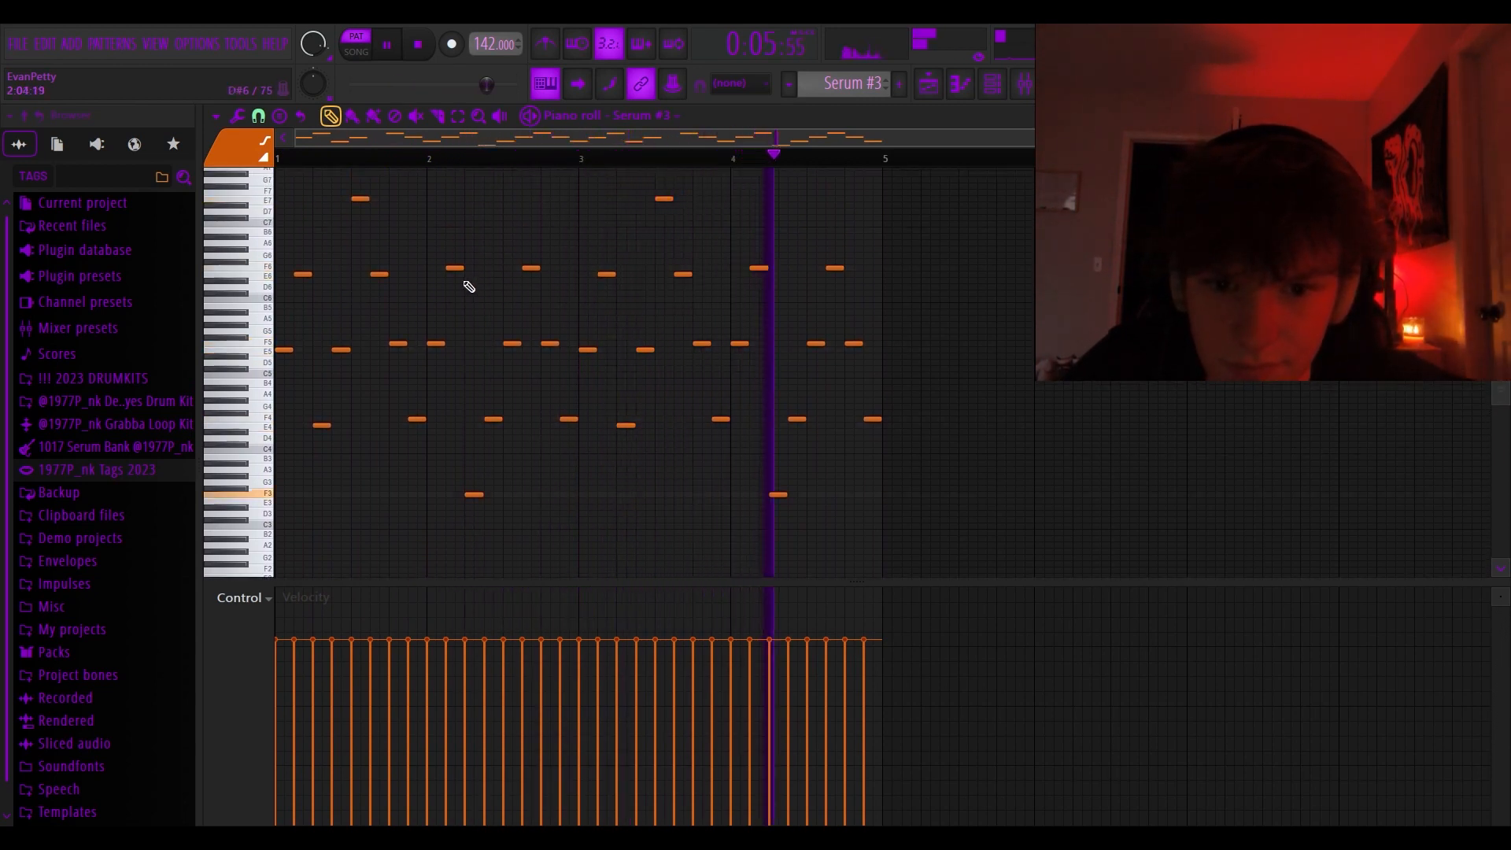
key(space)
Fill the gap between the first two E5 notes of the Serum #3 pattern with two more E5 notes
mouse_move(1501, 158)
mouse_down()
mouse_move(1501, 201)
mouse_move(1500, 185)
mouse_up()
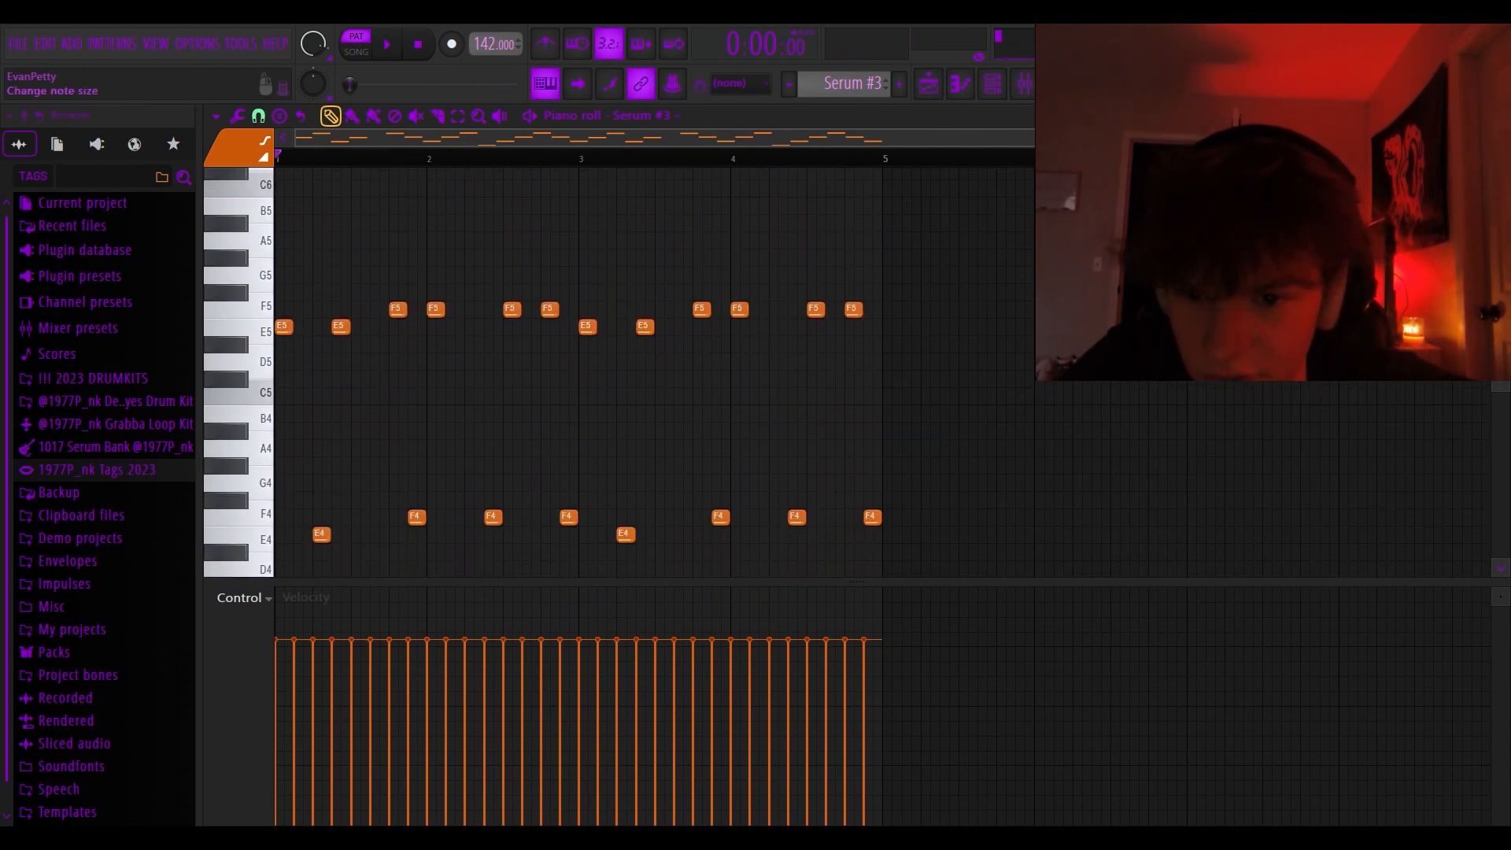
scroll(406, 407, up, 4)
drag(395, 142, 2, 206)
scroll(290, 431, up, 2)
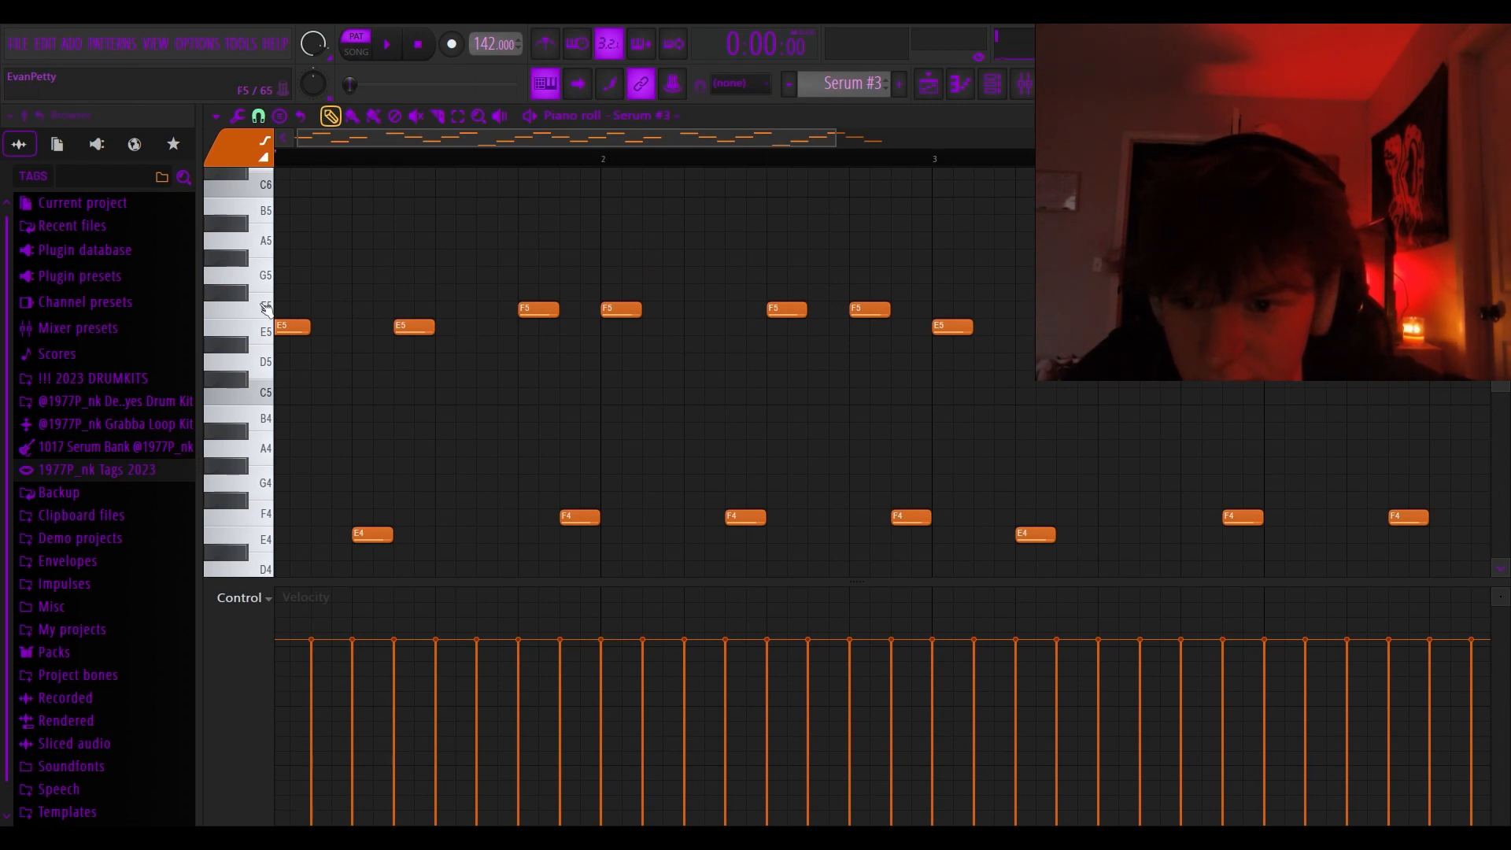
scroll(286, 363, up, 1)
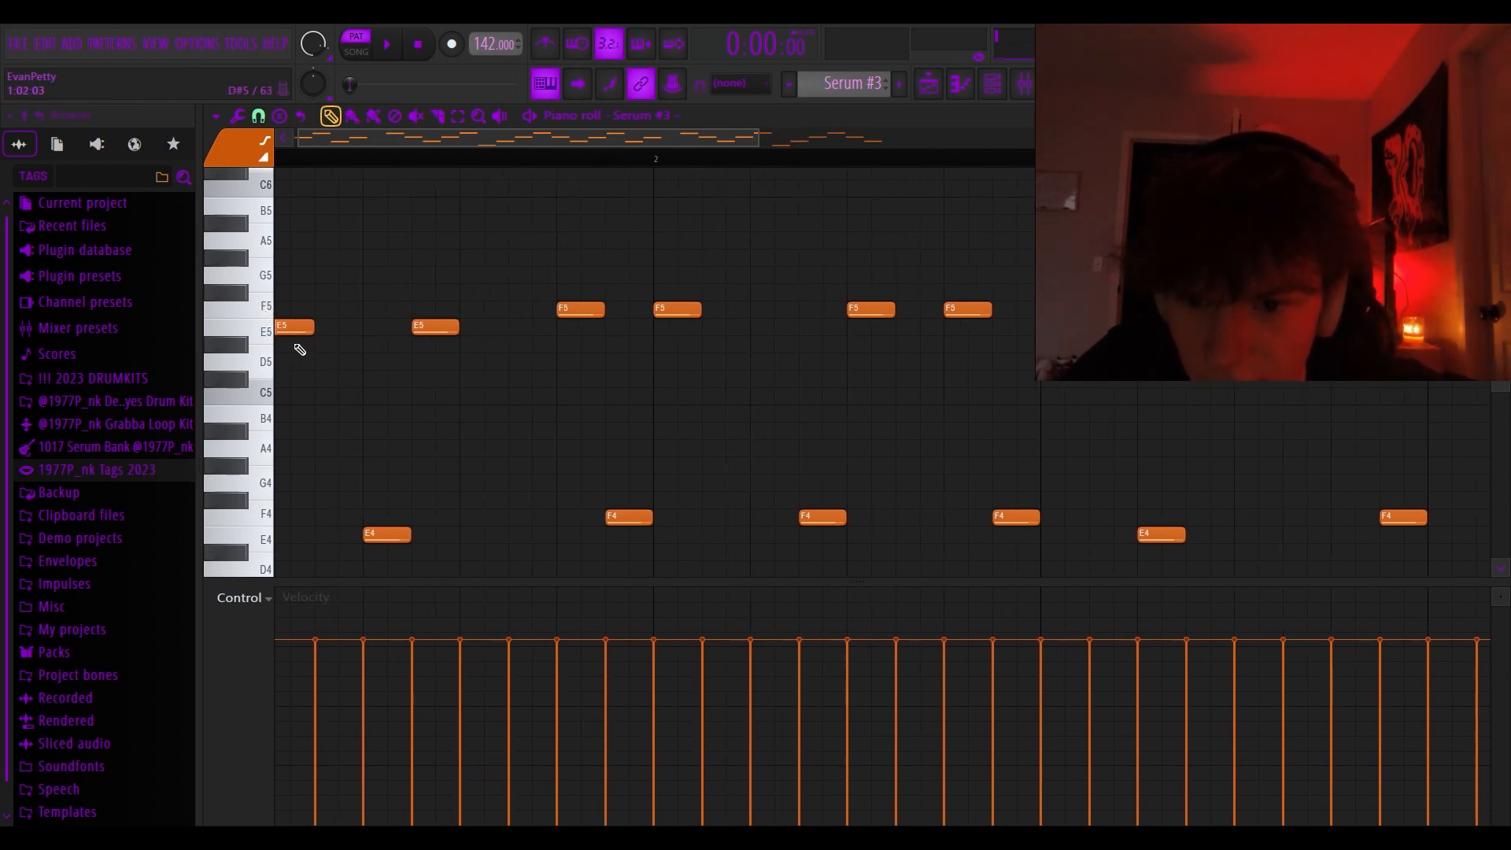
click(321, 327)
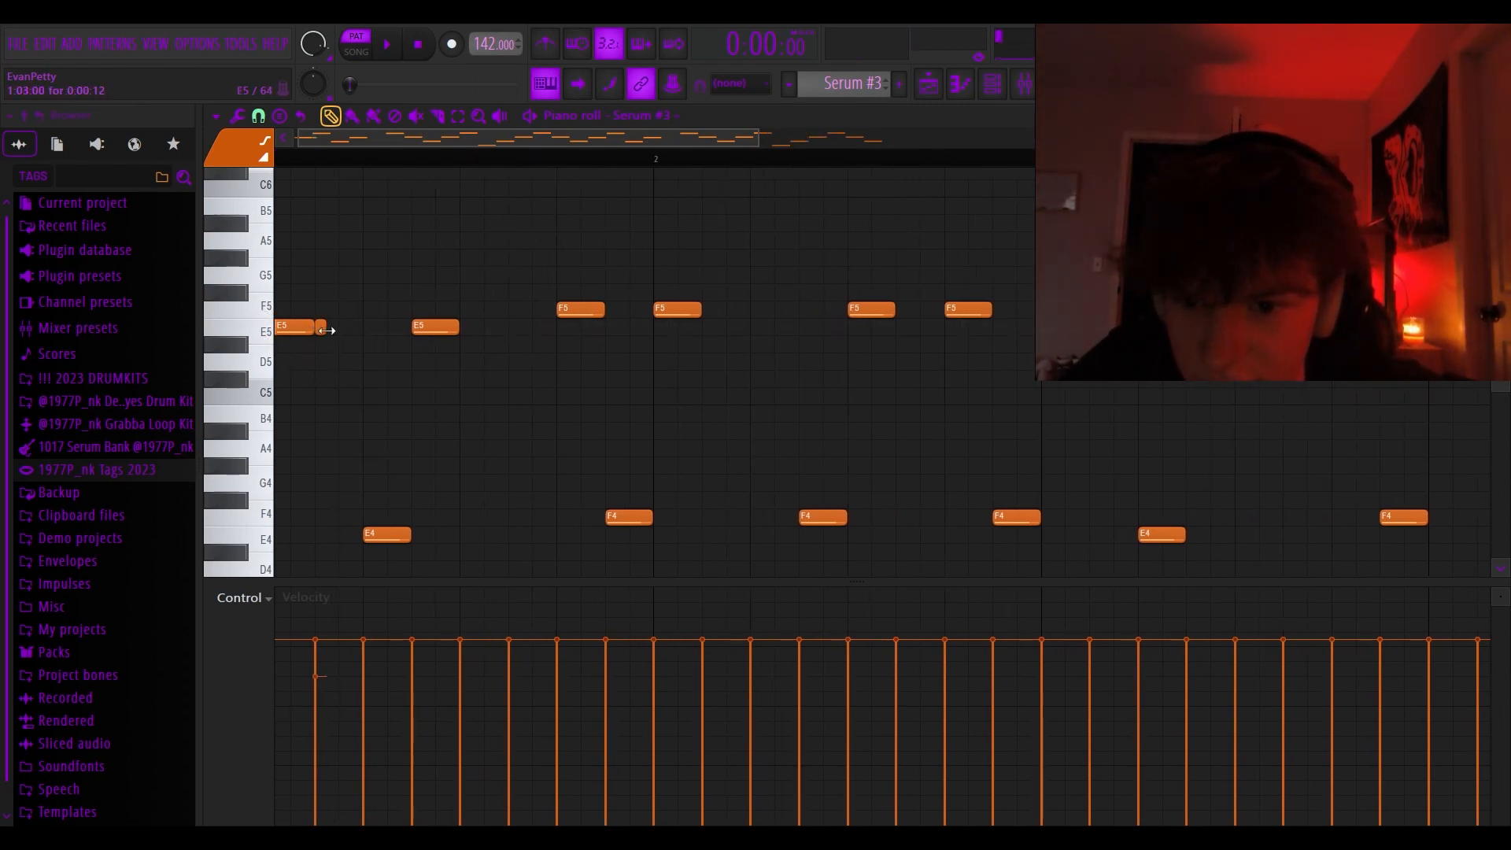
scroll(340, 351, up, 1)
right_click(316, 332)
click(334, 329)
drag(335, 330, 368, 334)
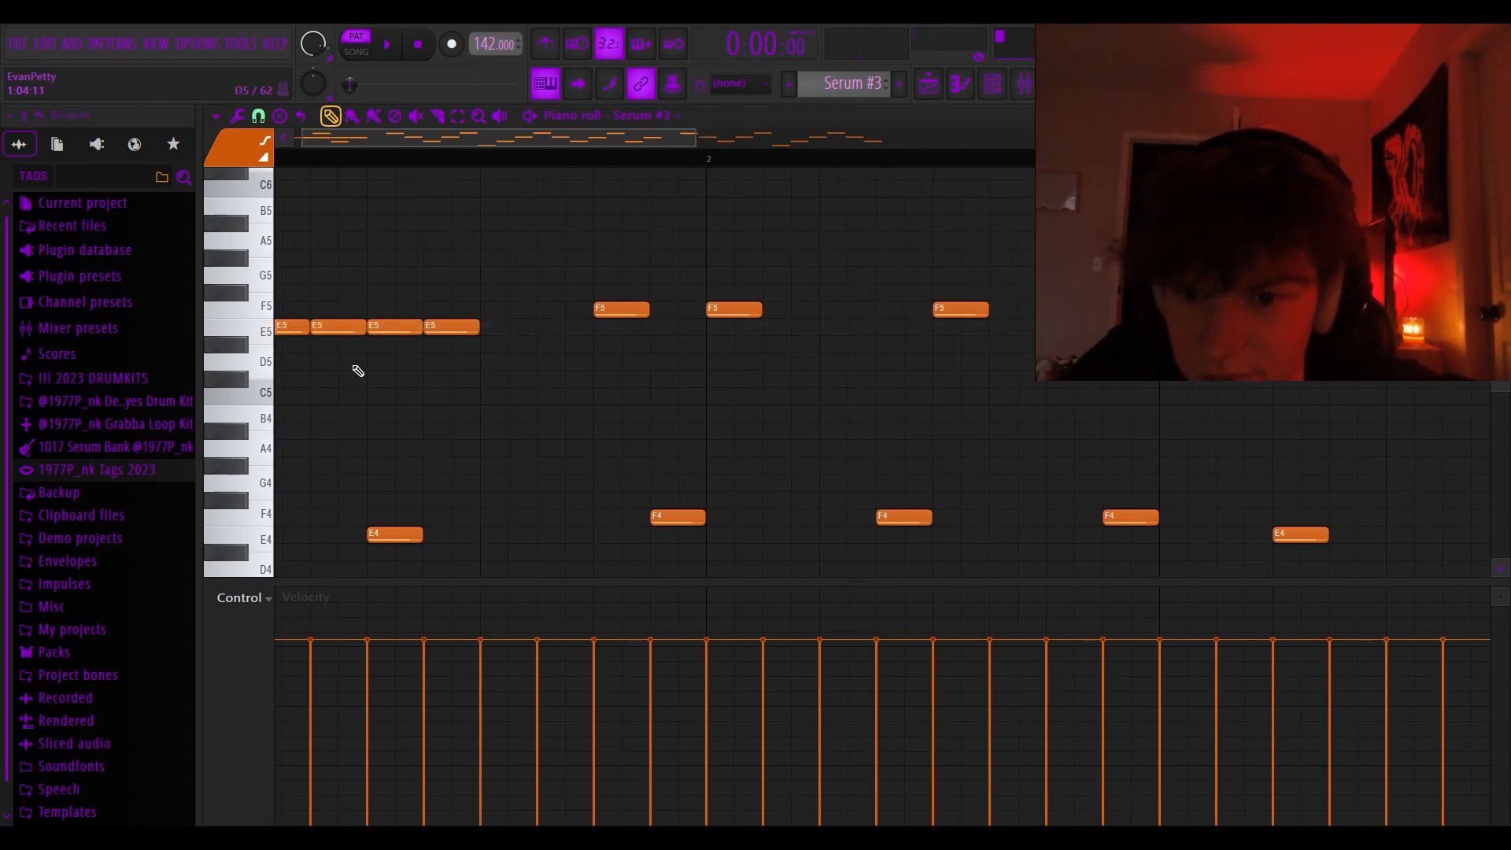
Delete the two filler E5 notes between the first and fourth E5 notes of the Serum #3 pattern
scroll(358, 155, down, 2)
scroll(297, 237, up, 3)
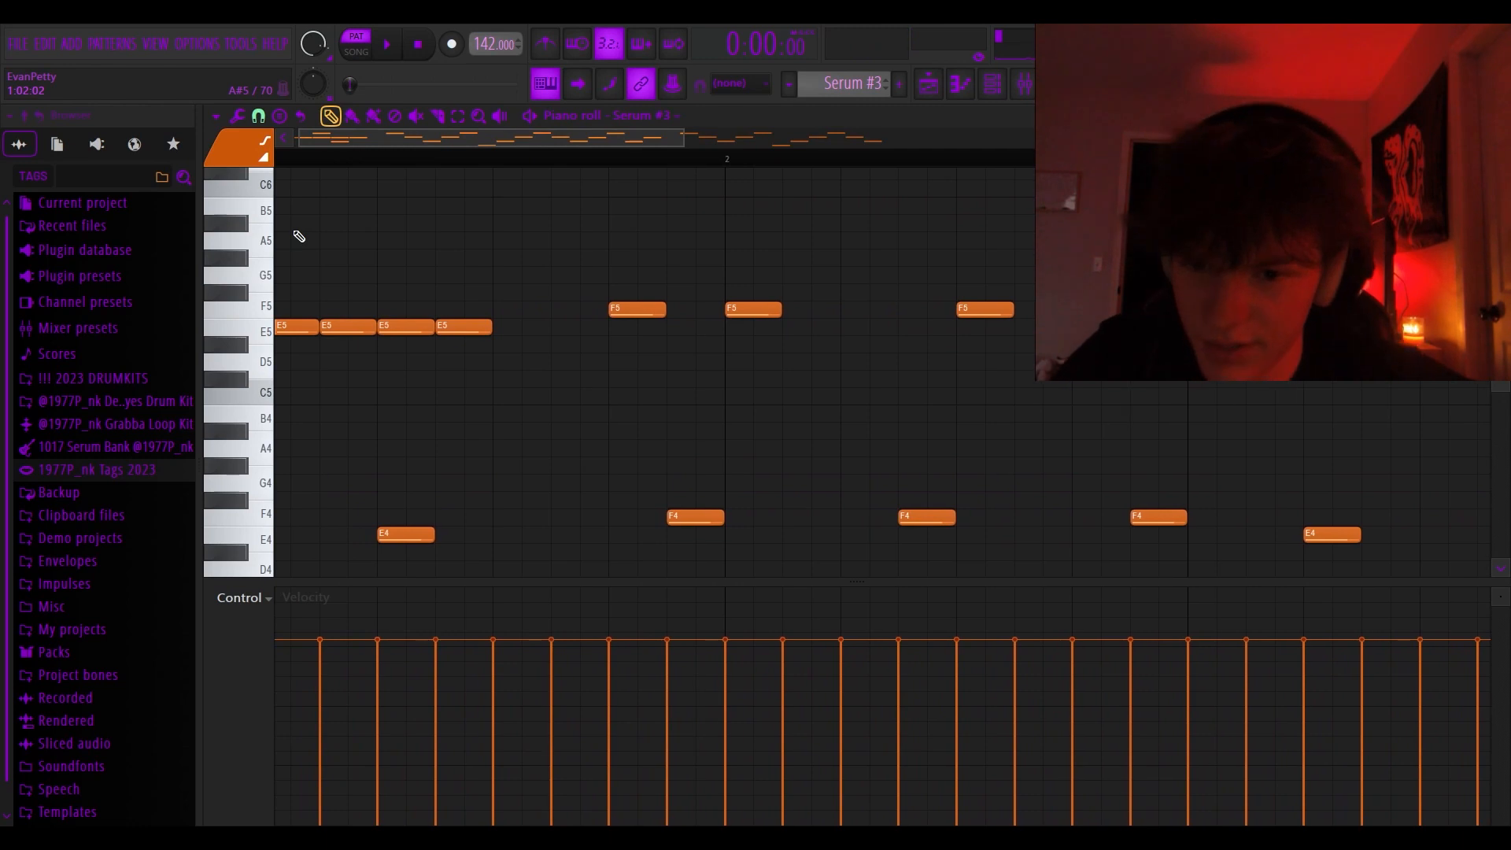
right_click(405, 330)
scroll(378, 337, down, 2)
right_click(336, 331)
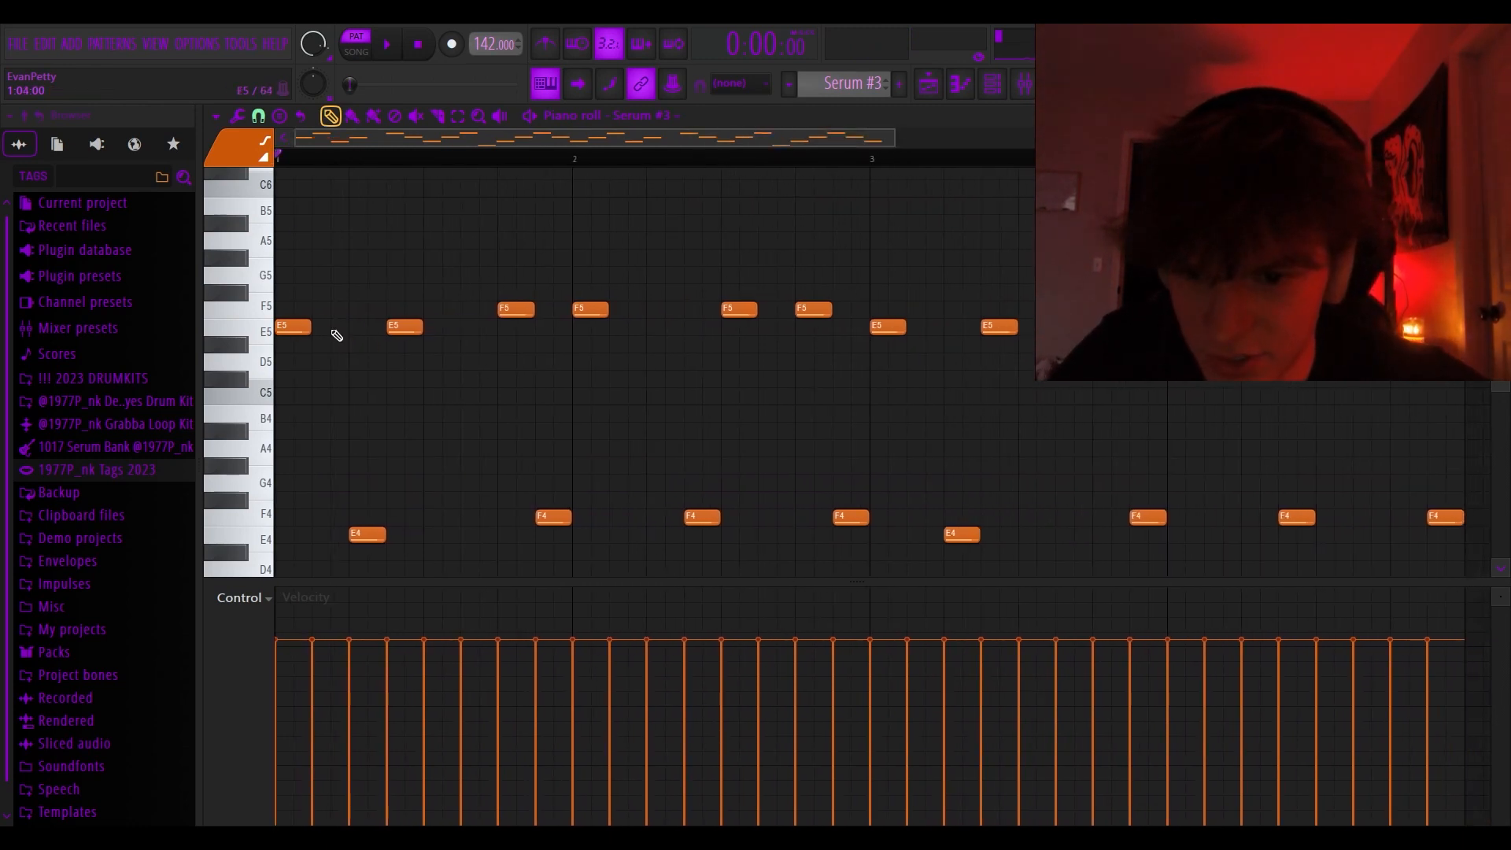
Examine the full four-bar Serum #3 note pattern across all of its octaves
scroll(315, 354, down, 2)
scroll(297, 364, down, 4)
scroll(299, 367, up, 6)
scroll(300, 370, up, 3)
scroll(323, 358, down, 3)
scroll(654, 370, up, 2)
scroll(918, 276, down, 4)
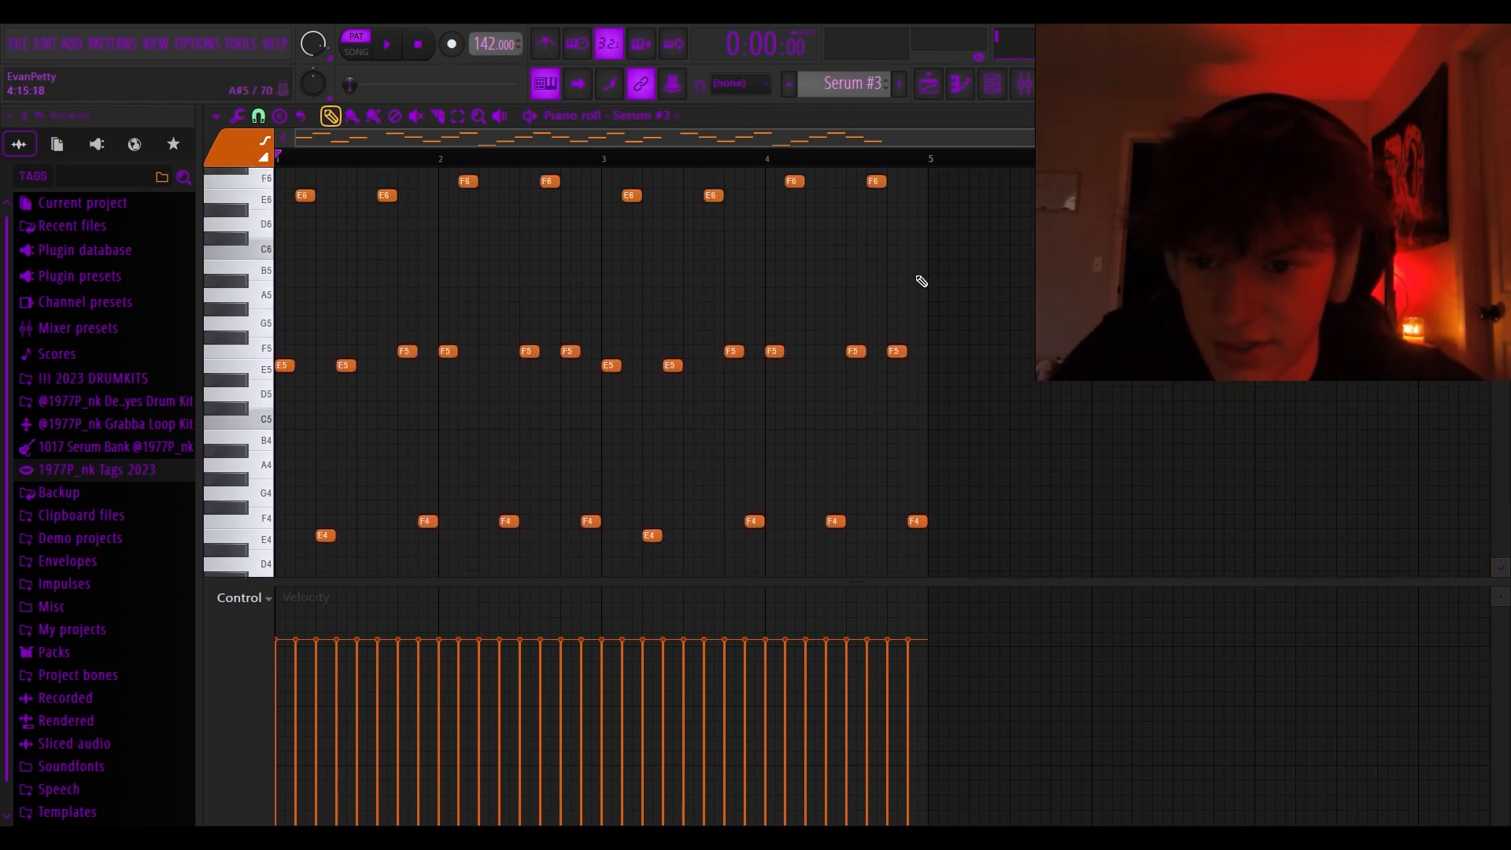
scroll(923, 280, up, 1)
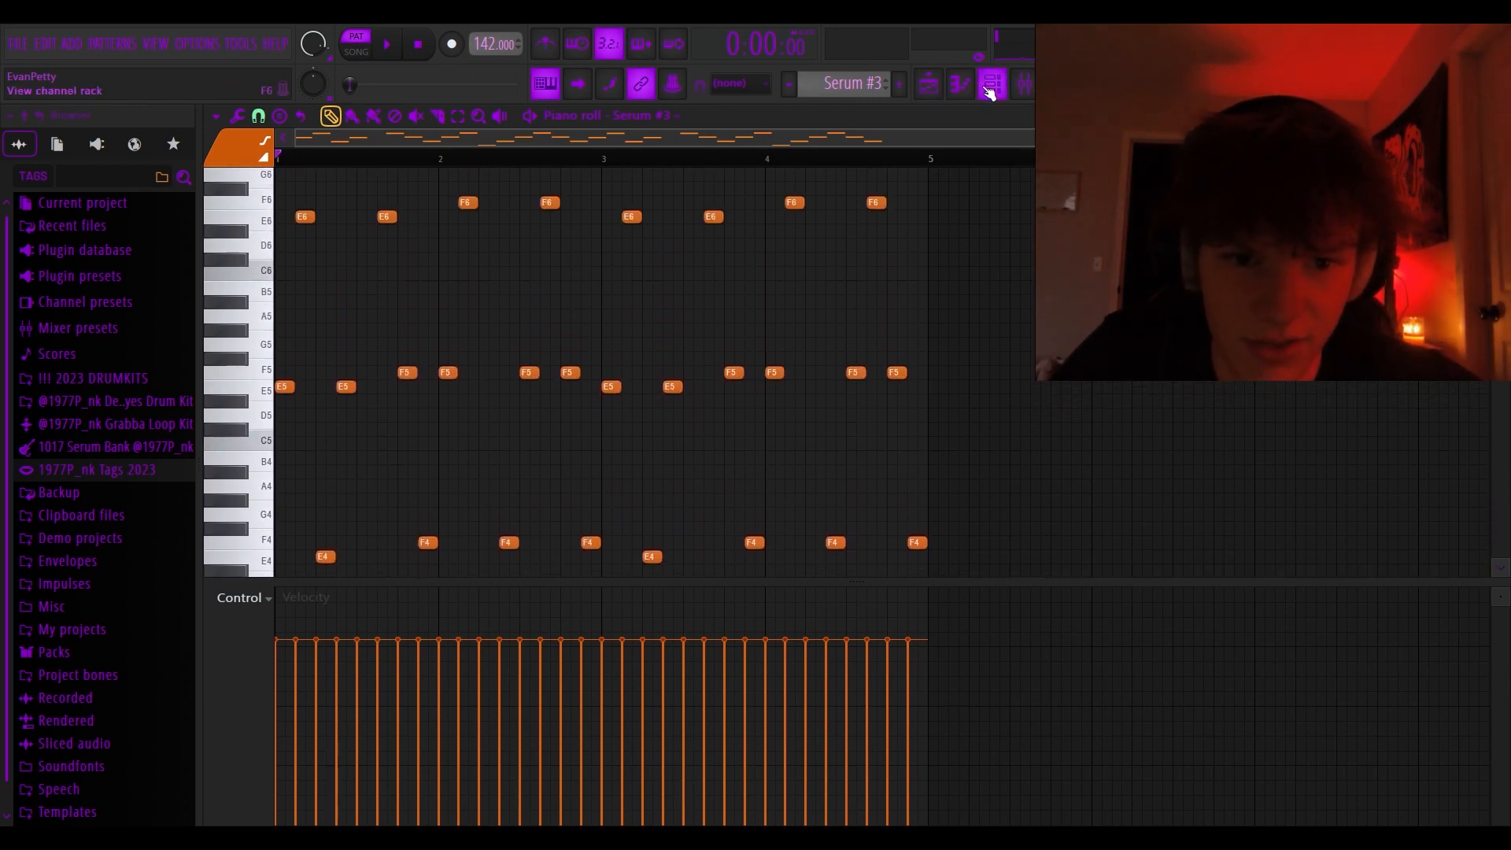
Inspect the Looperator effect on mixer Insert 6 with its preset list, and the Fruity parametric EQ 2 curve on the same insert
click(1019, 93)
click(1359, 403)
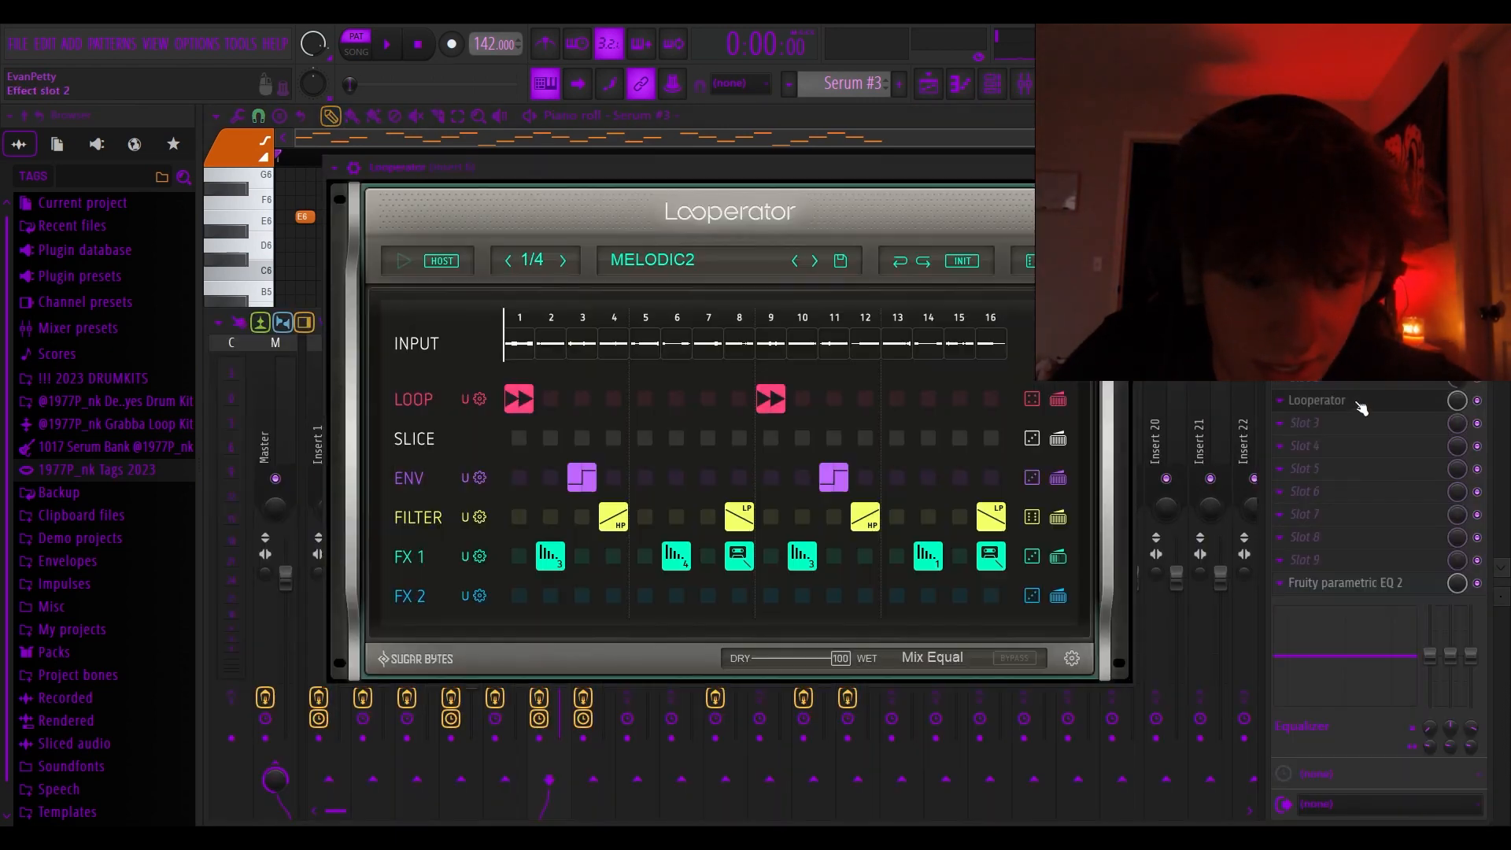
click(682, 262)
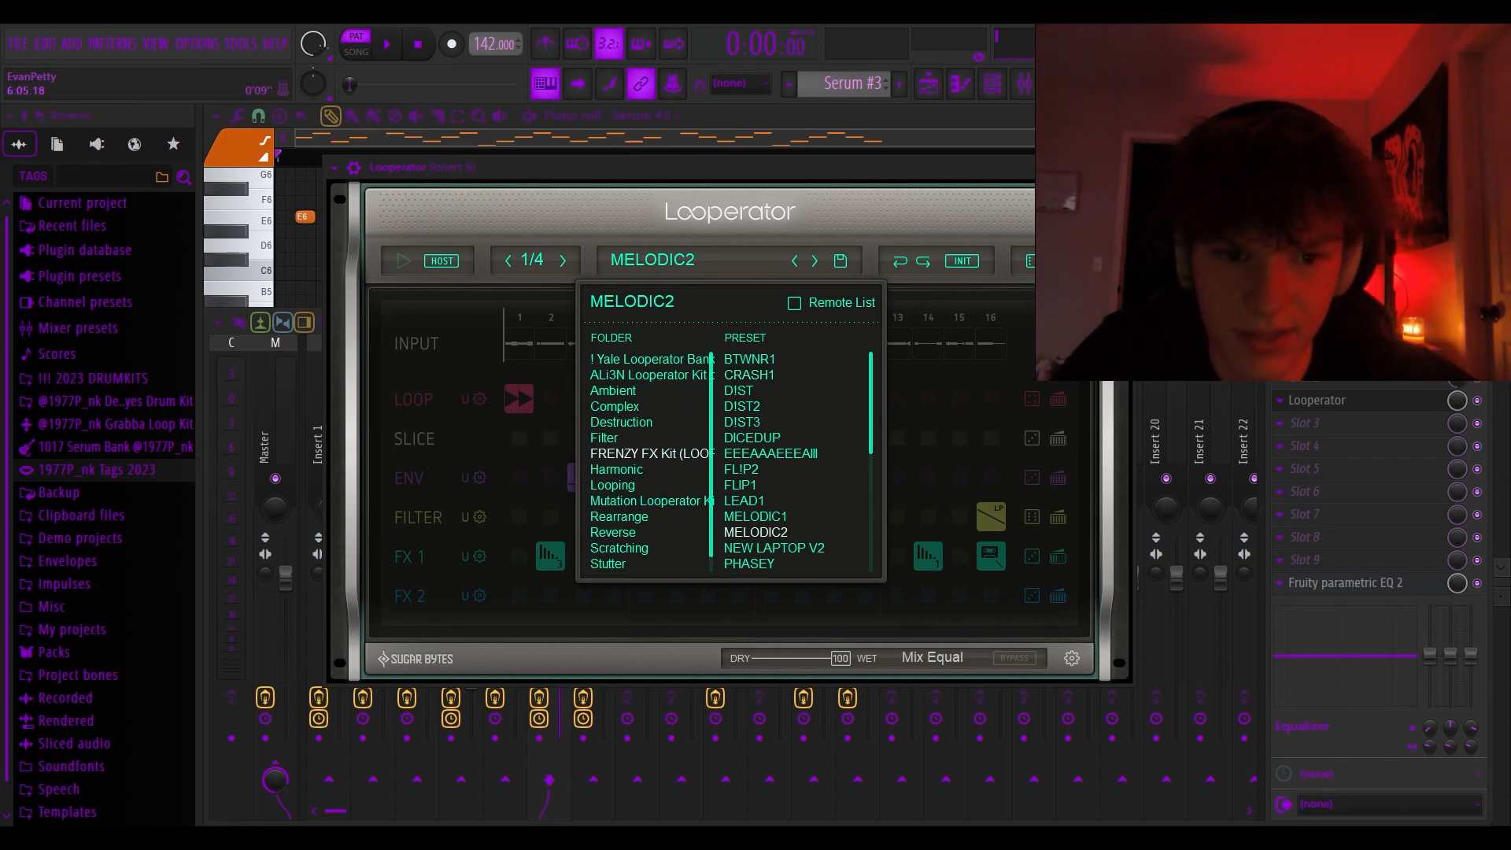
click(1121, 166)
click(1320, 585)
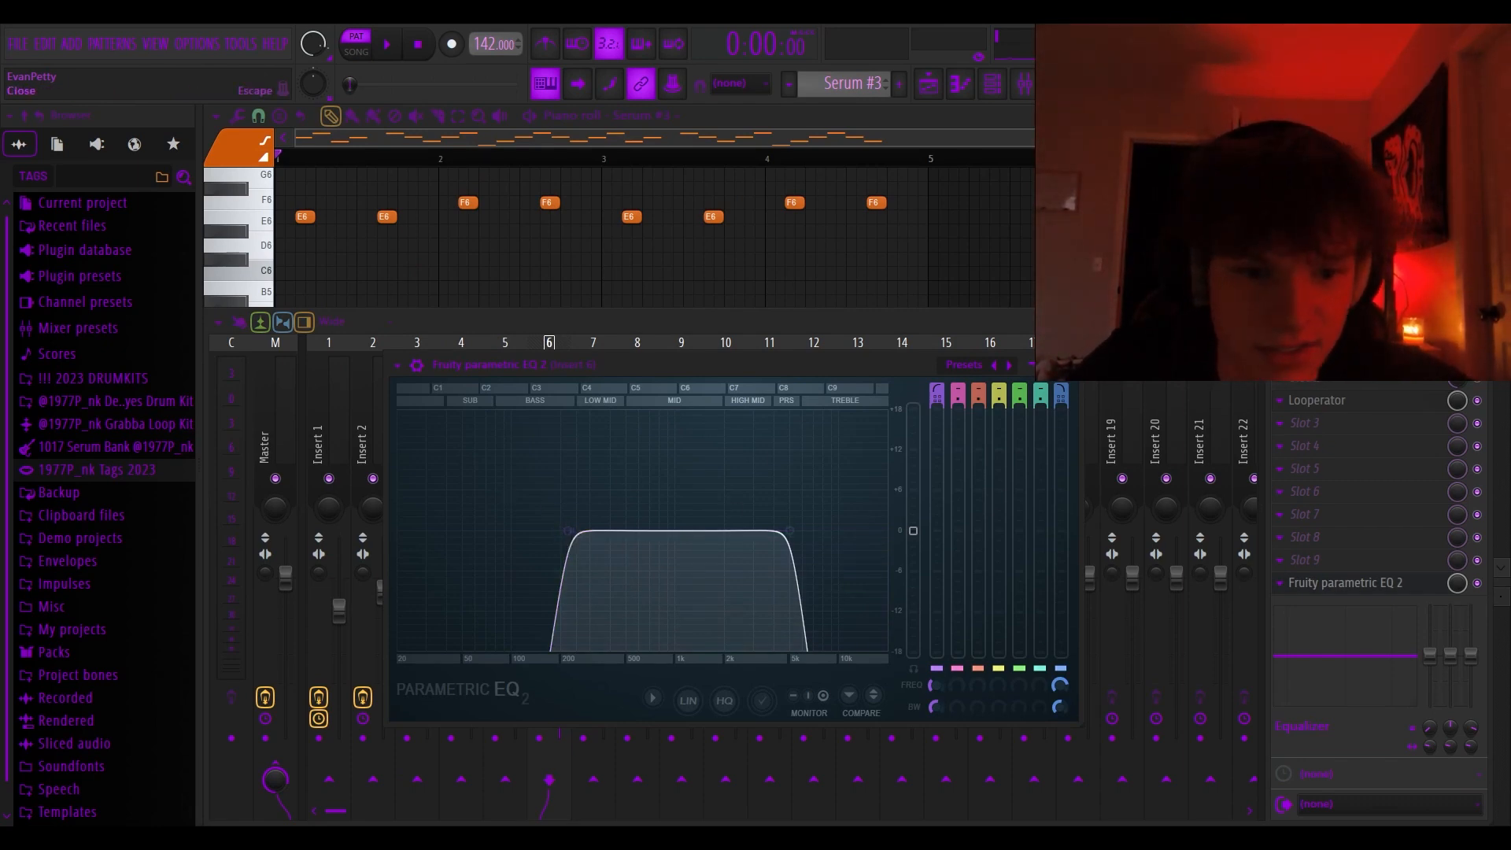
Play the melody on Tracks 1 to 6 in the playlist, stop playback, and reactivate all the muted tracks
key(F5)
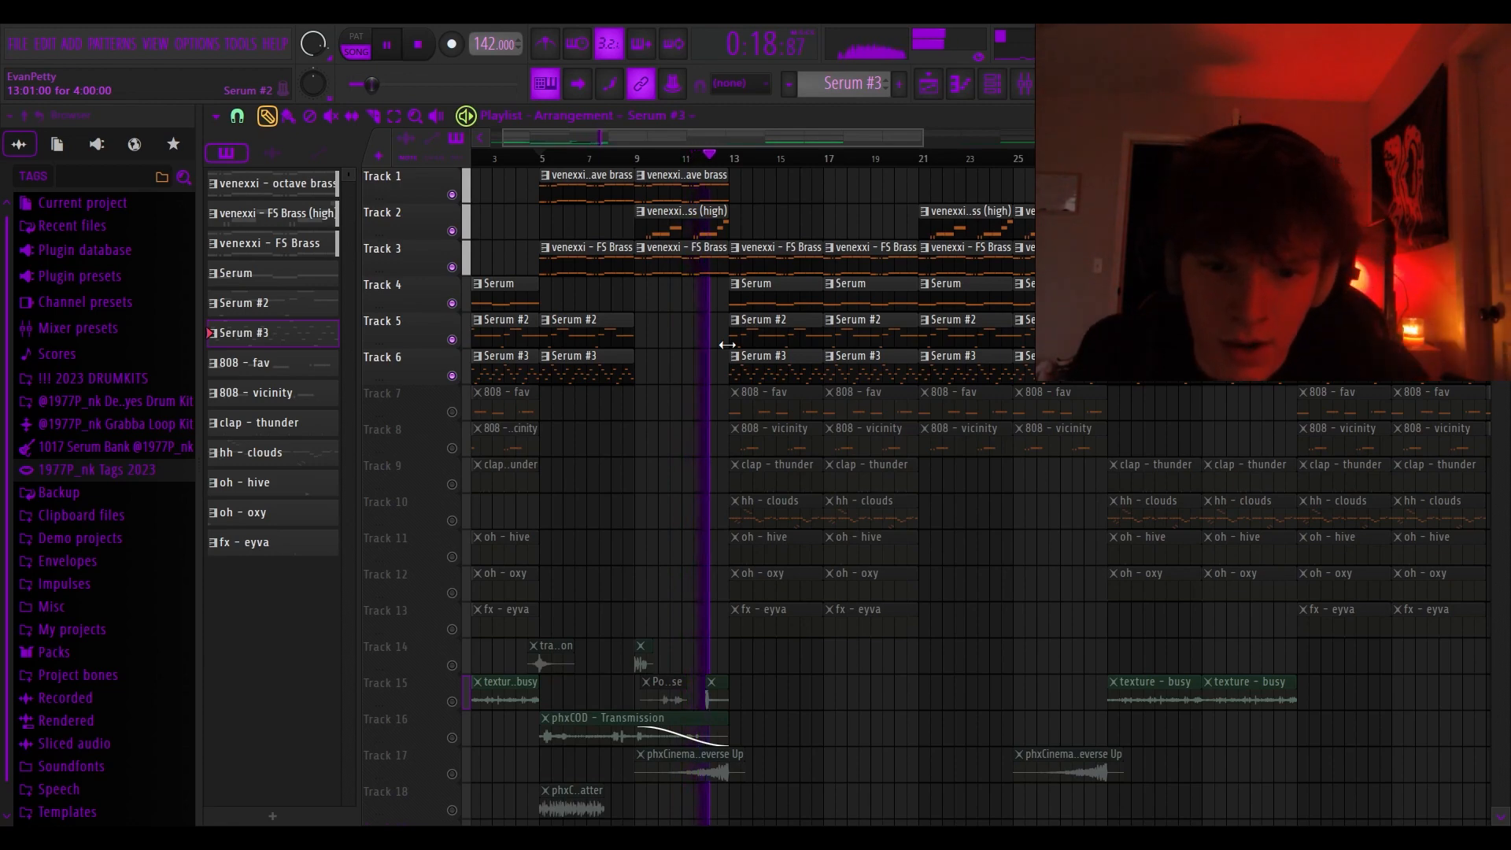
key(space)
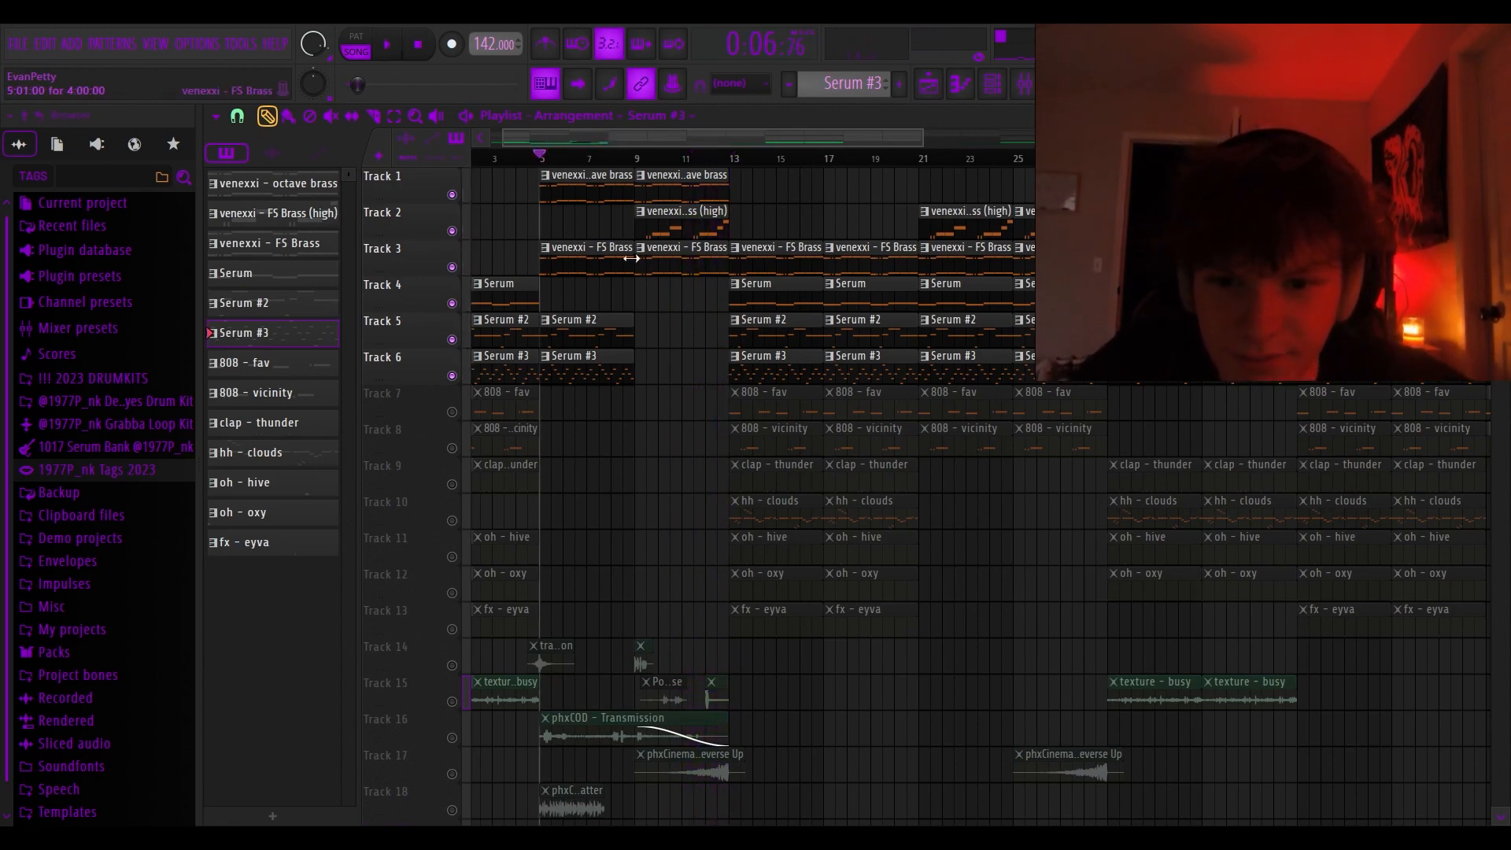
click(452, 339)
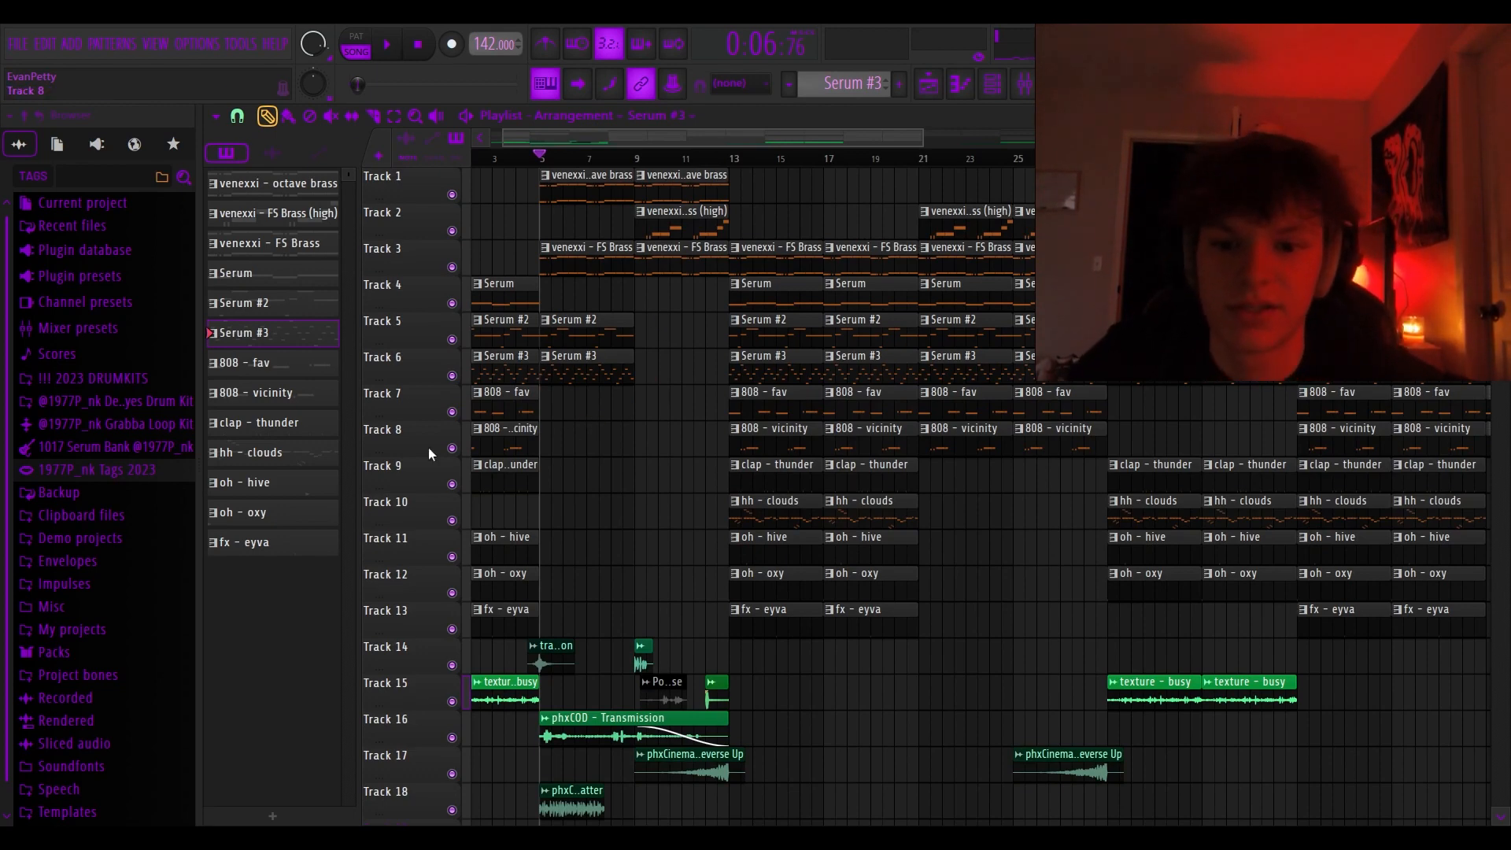
Open the 808 - fav pattern from Track 7 and look through the kits in the !!! 2023 DRUMKITS folder
double_click(503, 412)
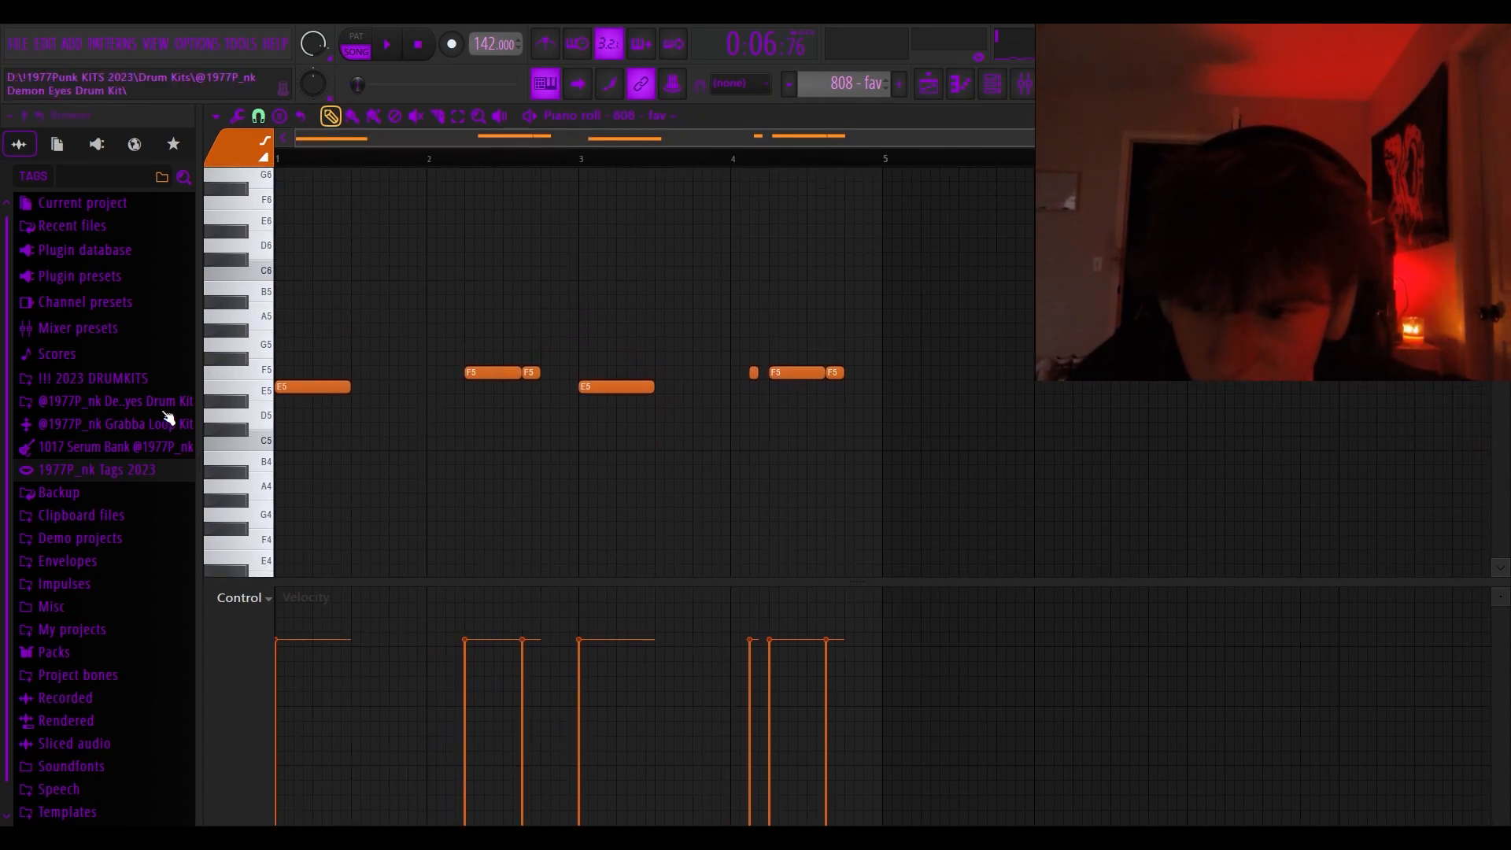
click(128, 378)
click(93, 400)
scroll(96, 378, down, 10)
scroll(99, 384, down, 1)
scroll(100, 561, down, 5)
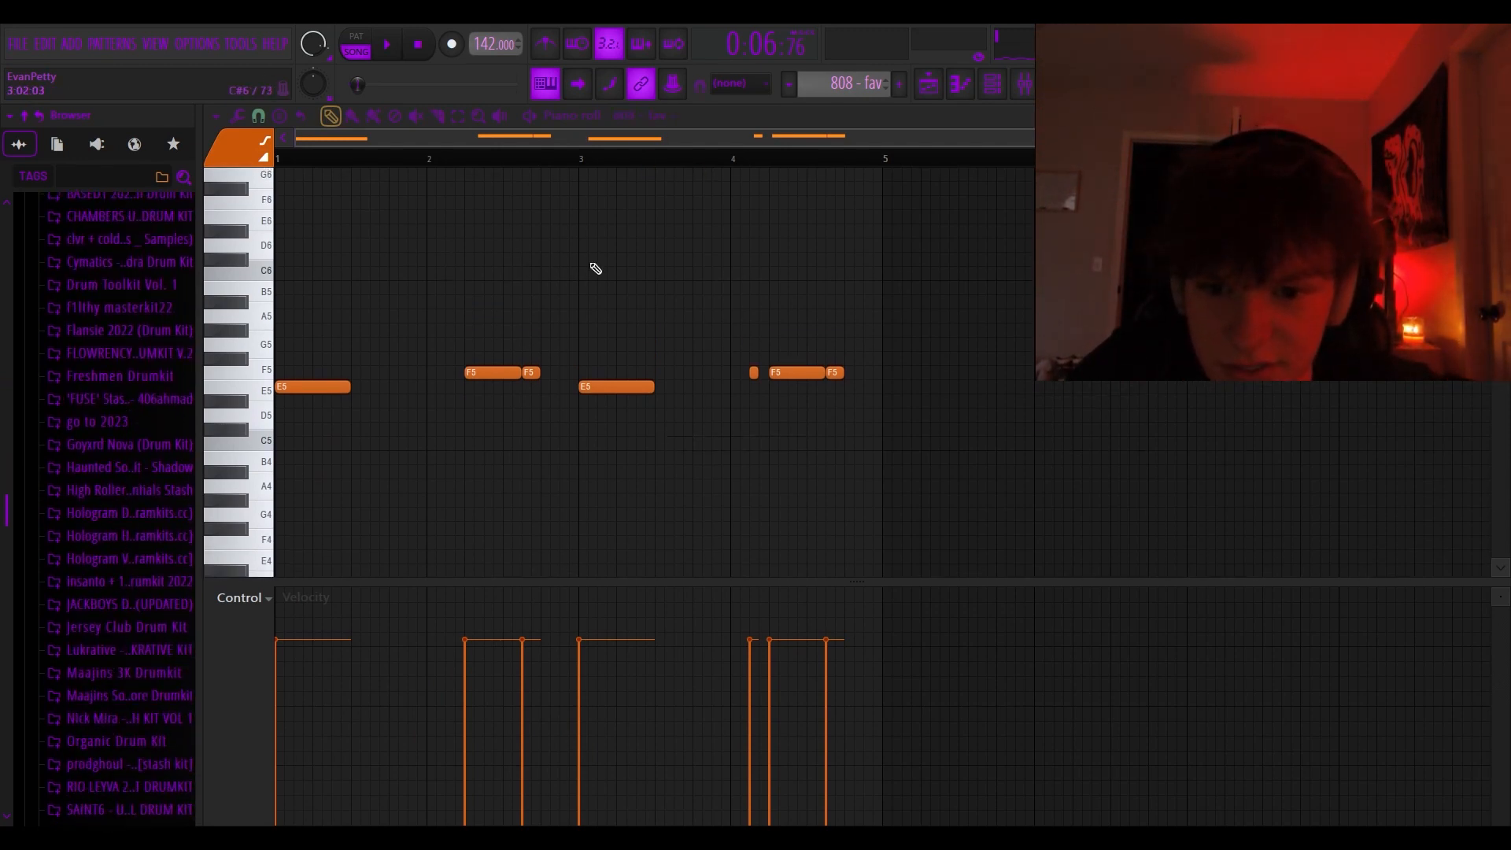
Play the 808 - fav pattern, and inspect its sampler's volume envelope and precomputed effects
key(space)
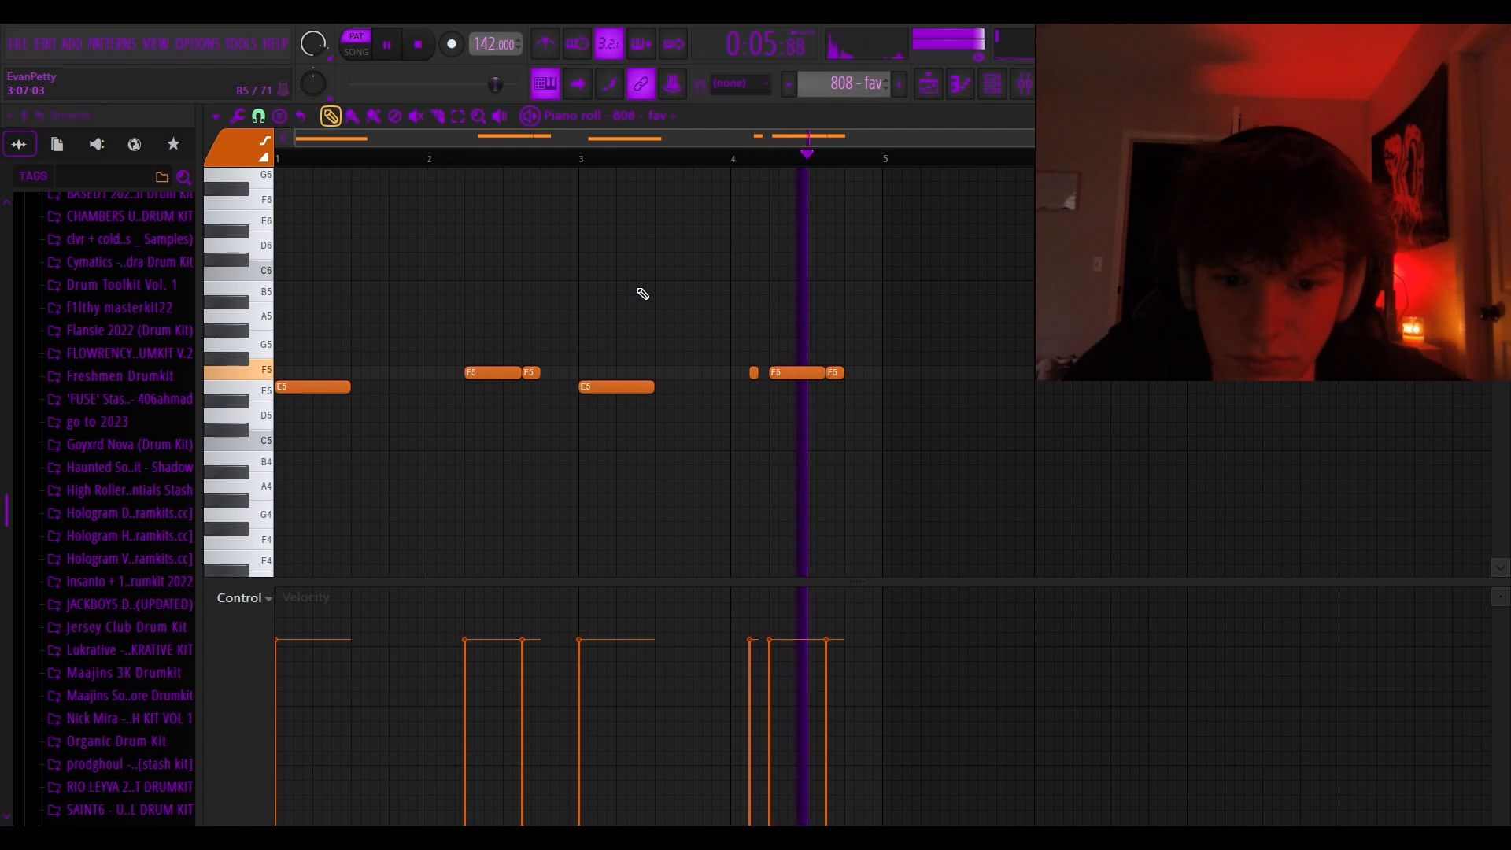
key(space)
click(992, 83)
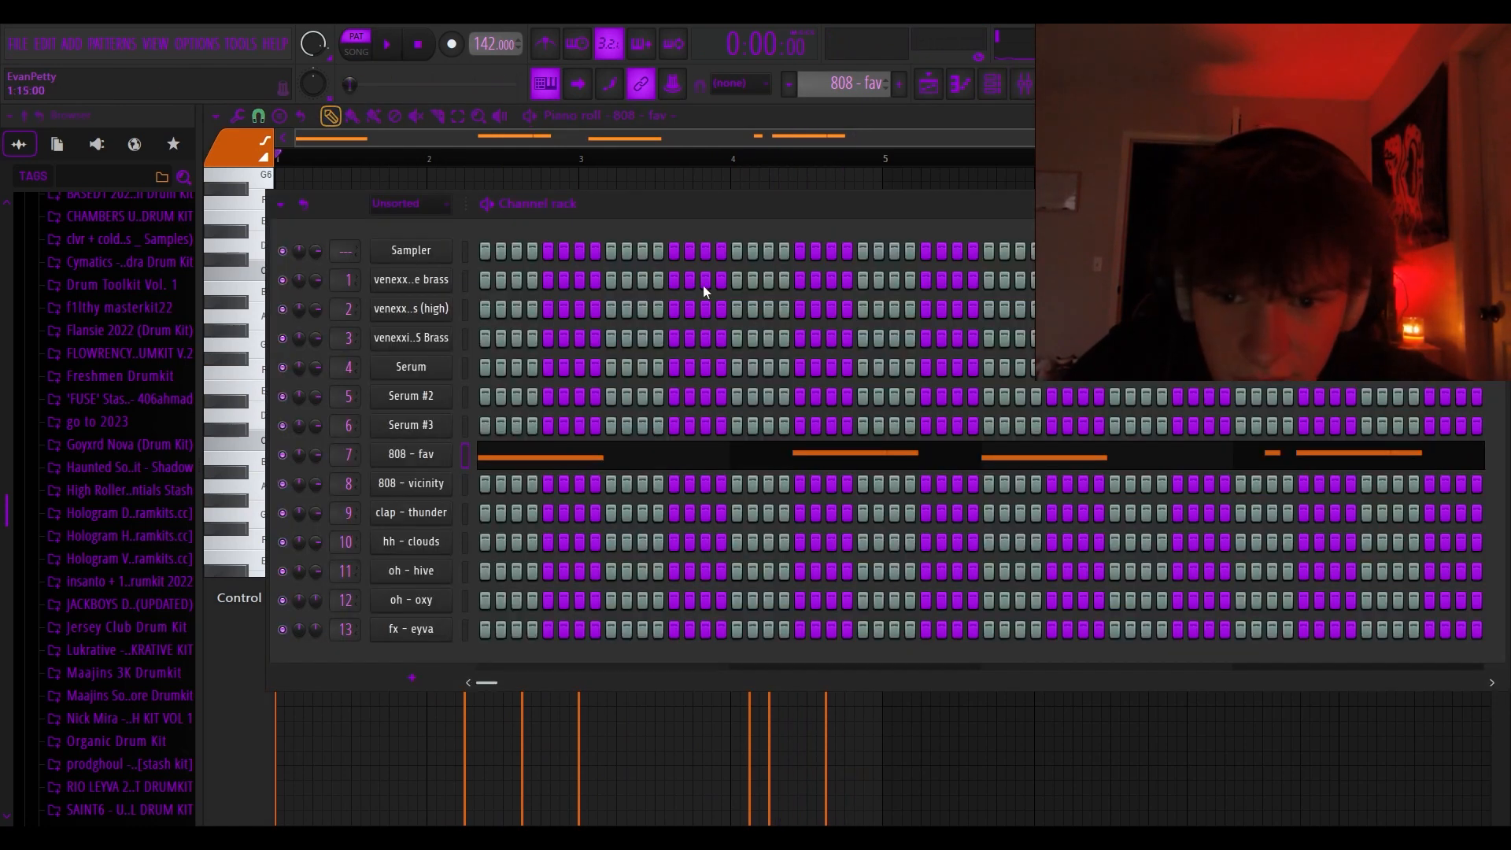
click(443, 454)
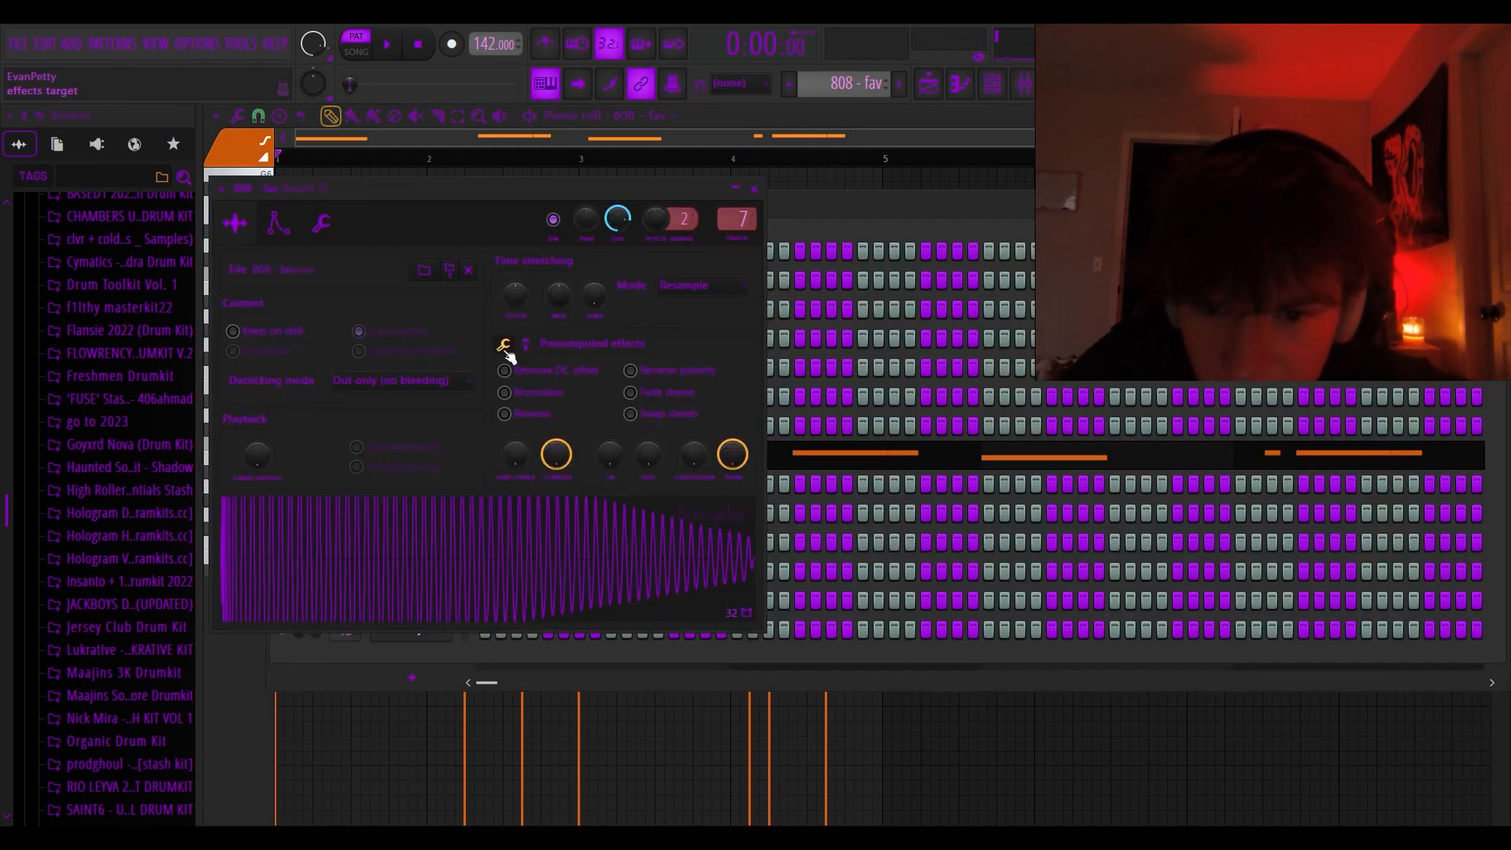
click(278, 225)
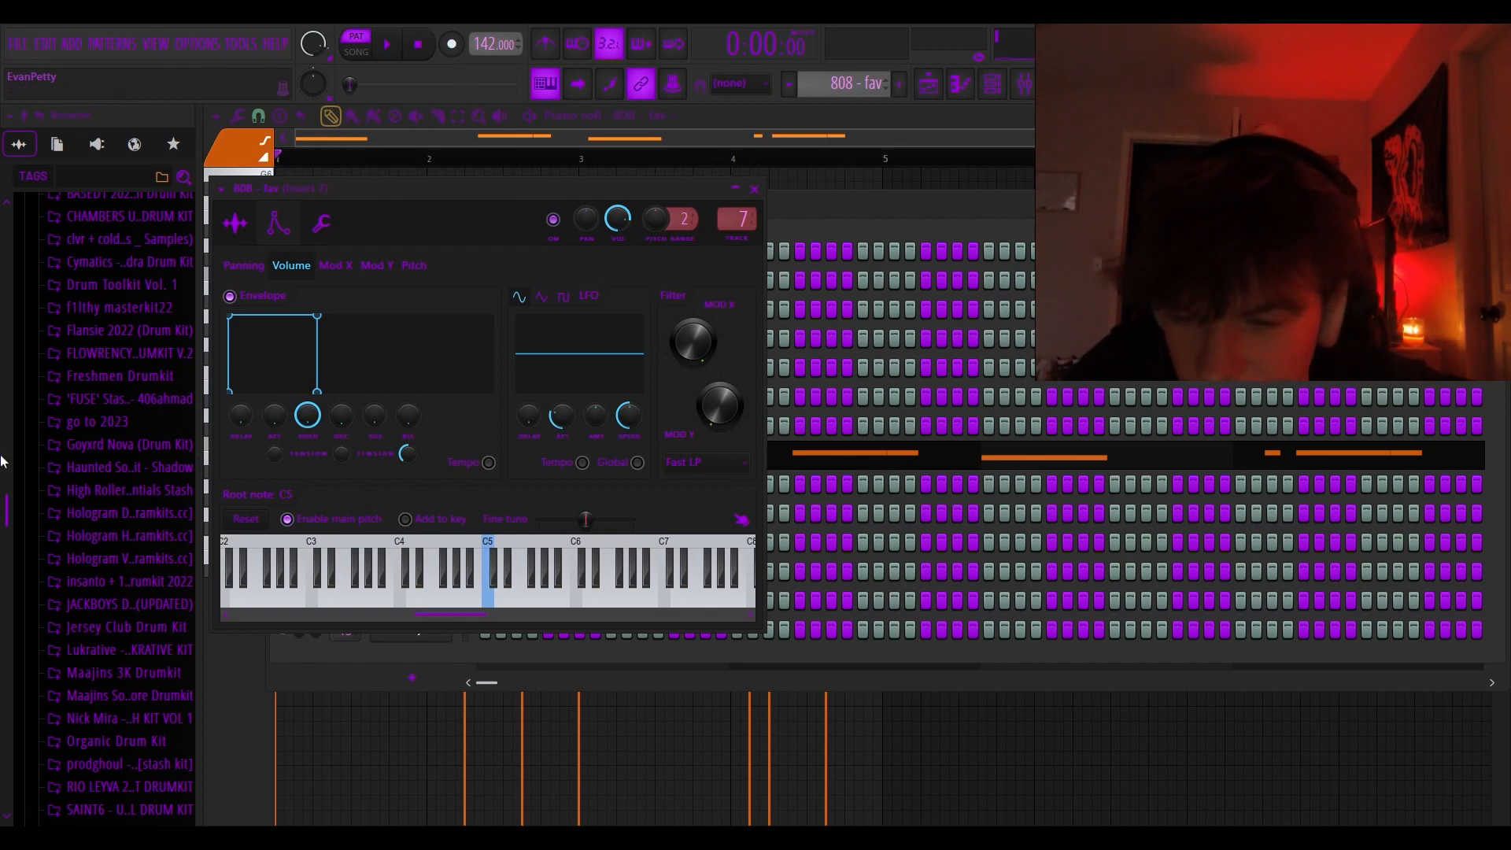
click(236, 223)
click(526, 344)
click(754, 189)
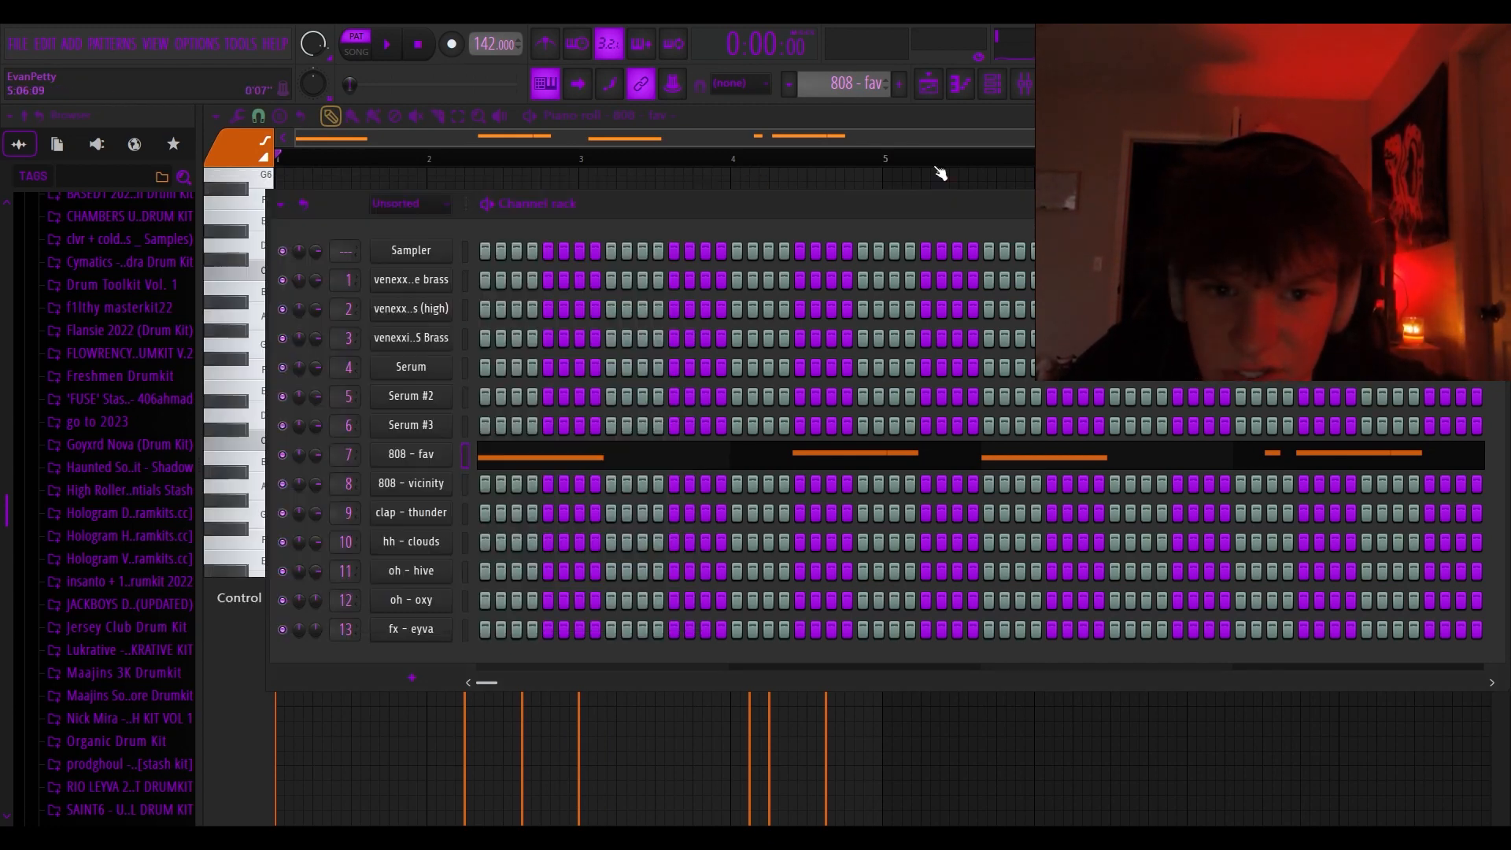
Inspect the Fruity parametric EQ 2 curve on mixer Insert 7, and close the mixer
click(1025, 84)
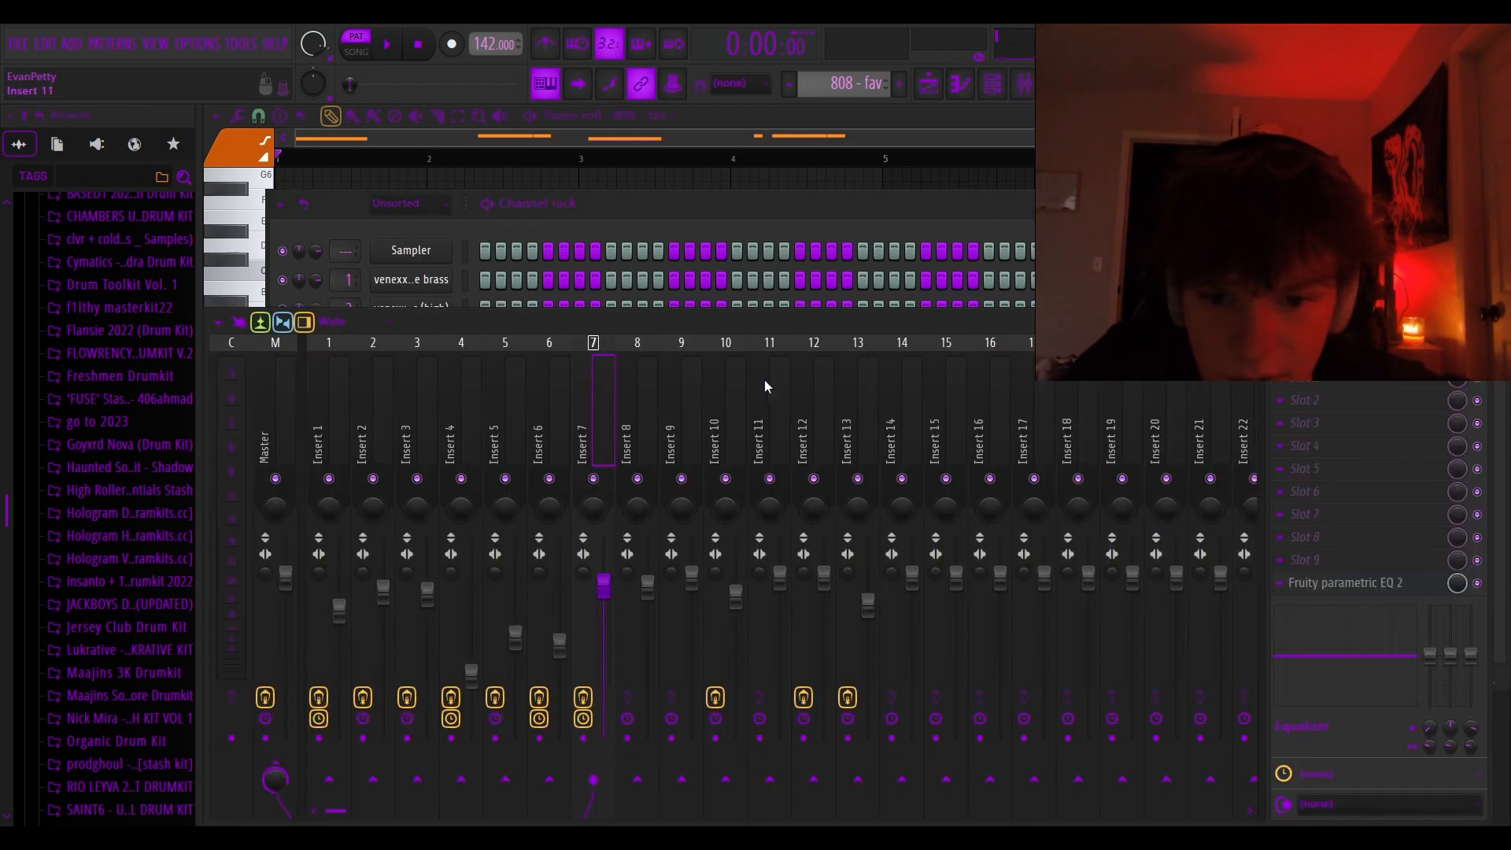
click(1341, 586)
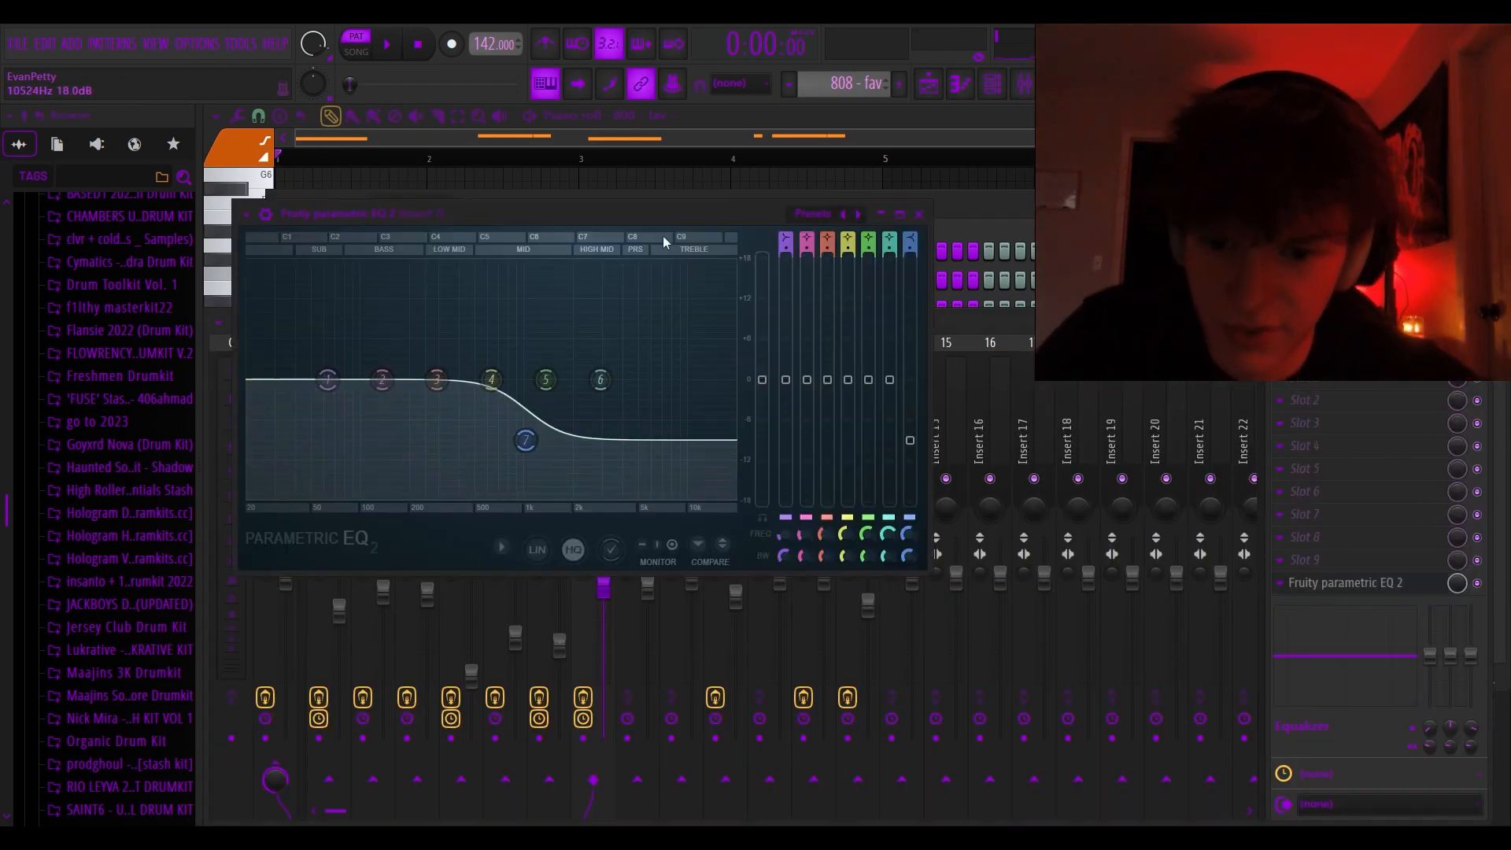
click(920, 215)
click(1480, 322)
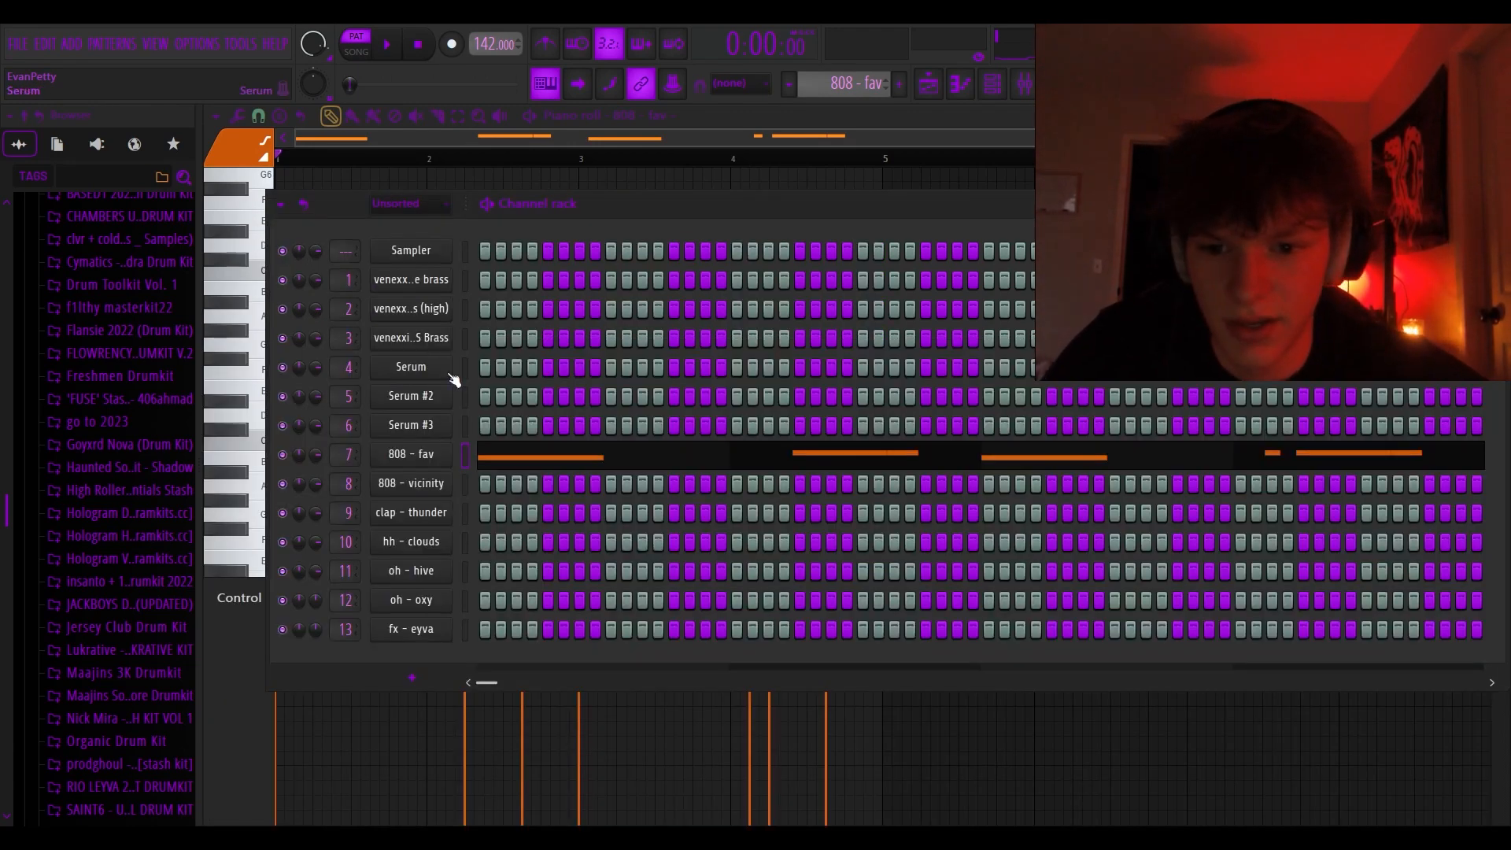
Open the 808 - vicinity pattern from Track 8 in the playlist, and play it with all its notes in view
click(937, 89)
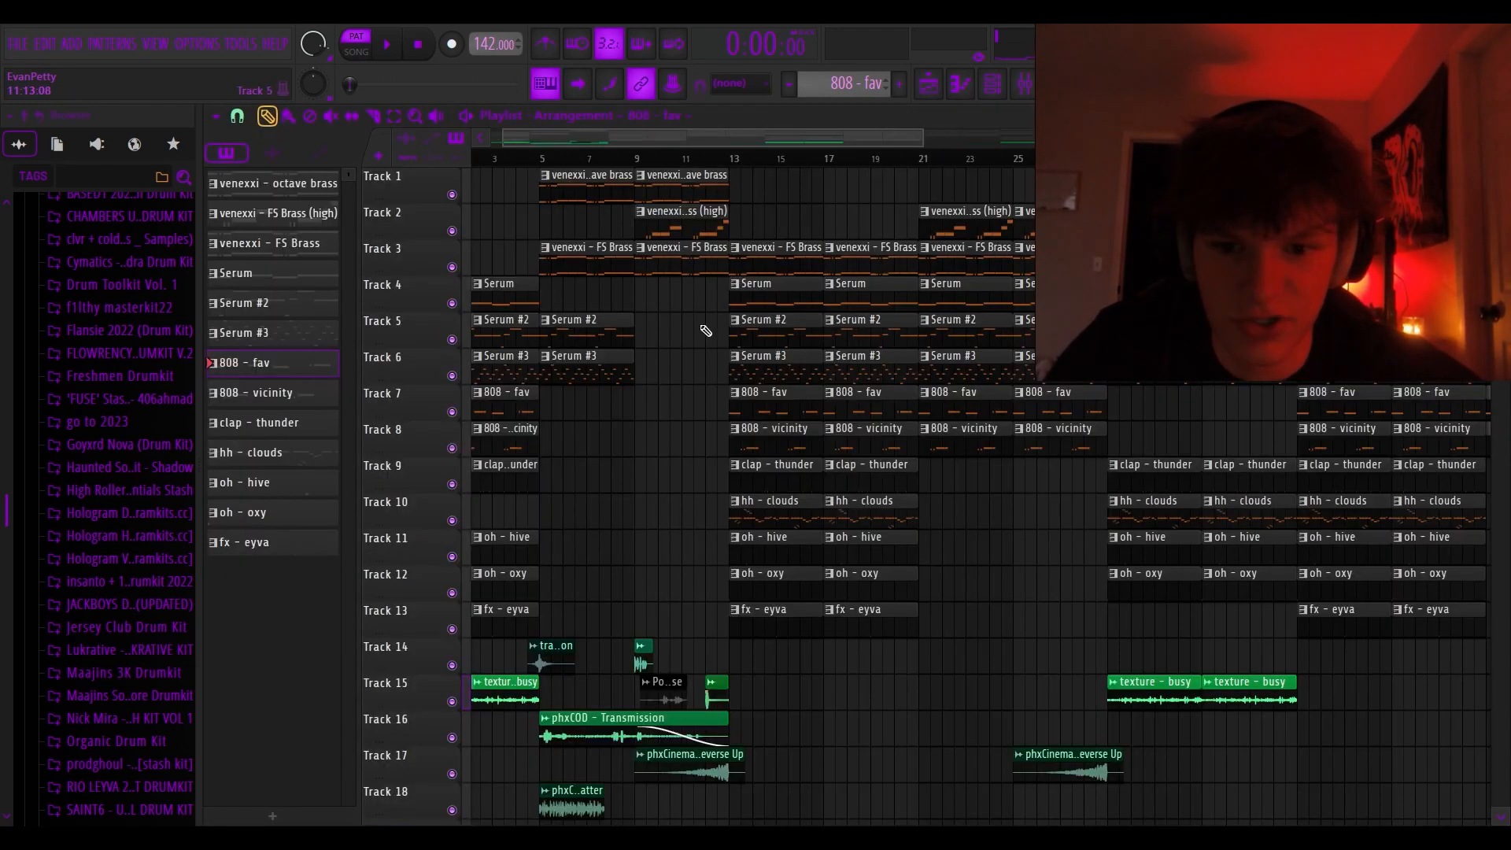
double_click(523, 427)
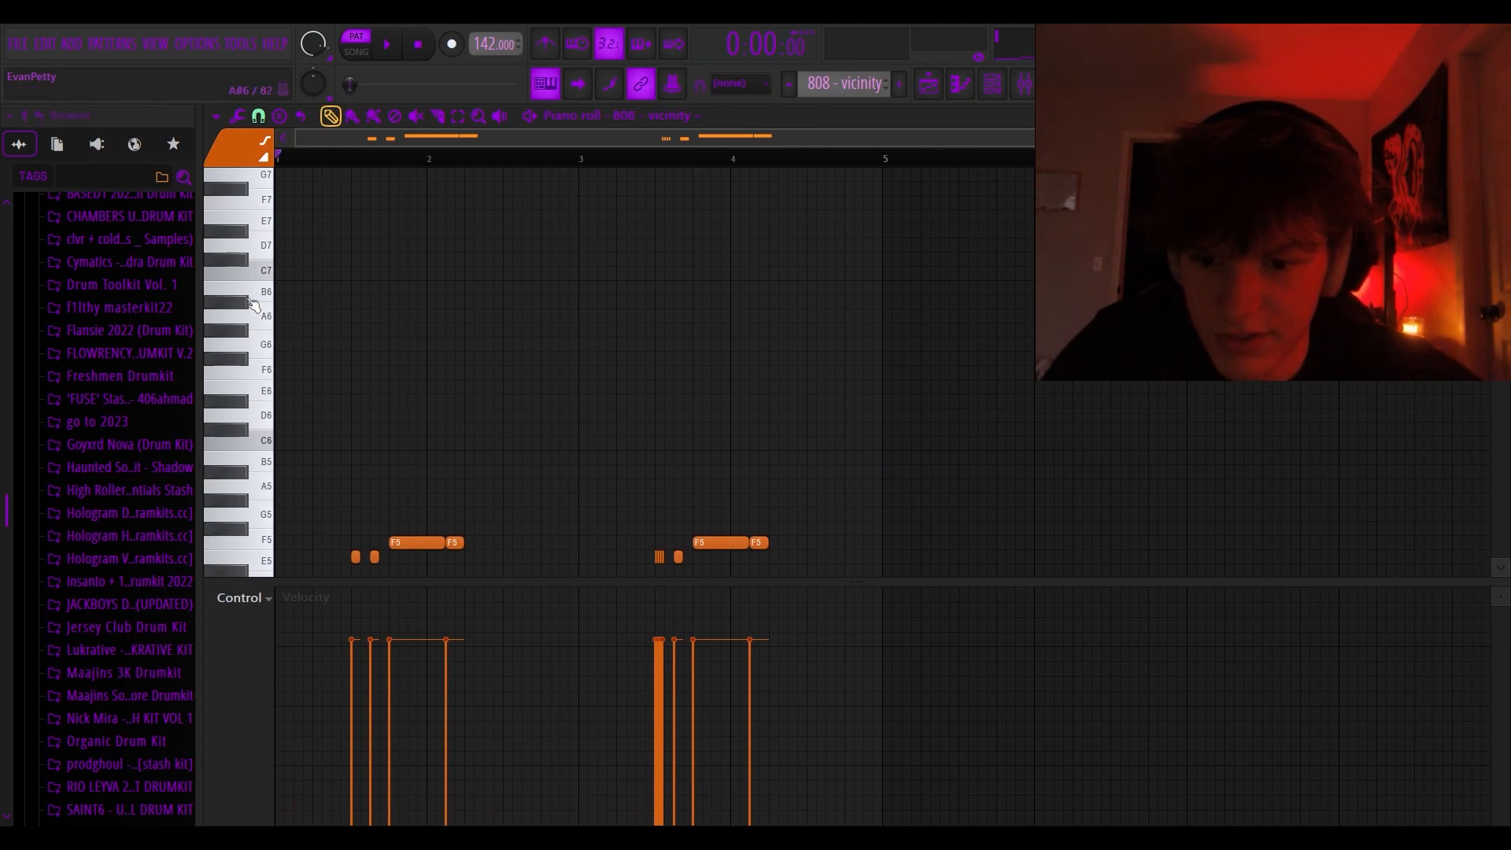
scroll(283, 330, down, 3)
scroll(328, 368, up, 1)
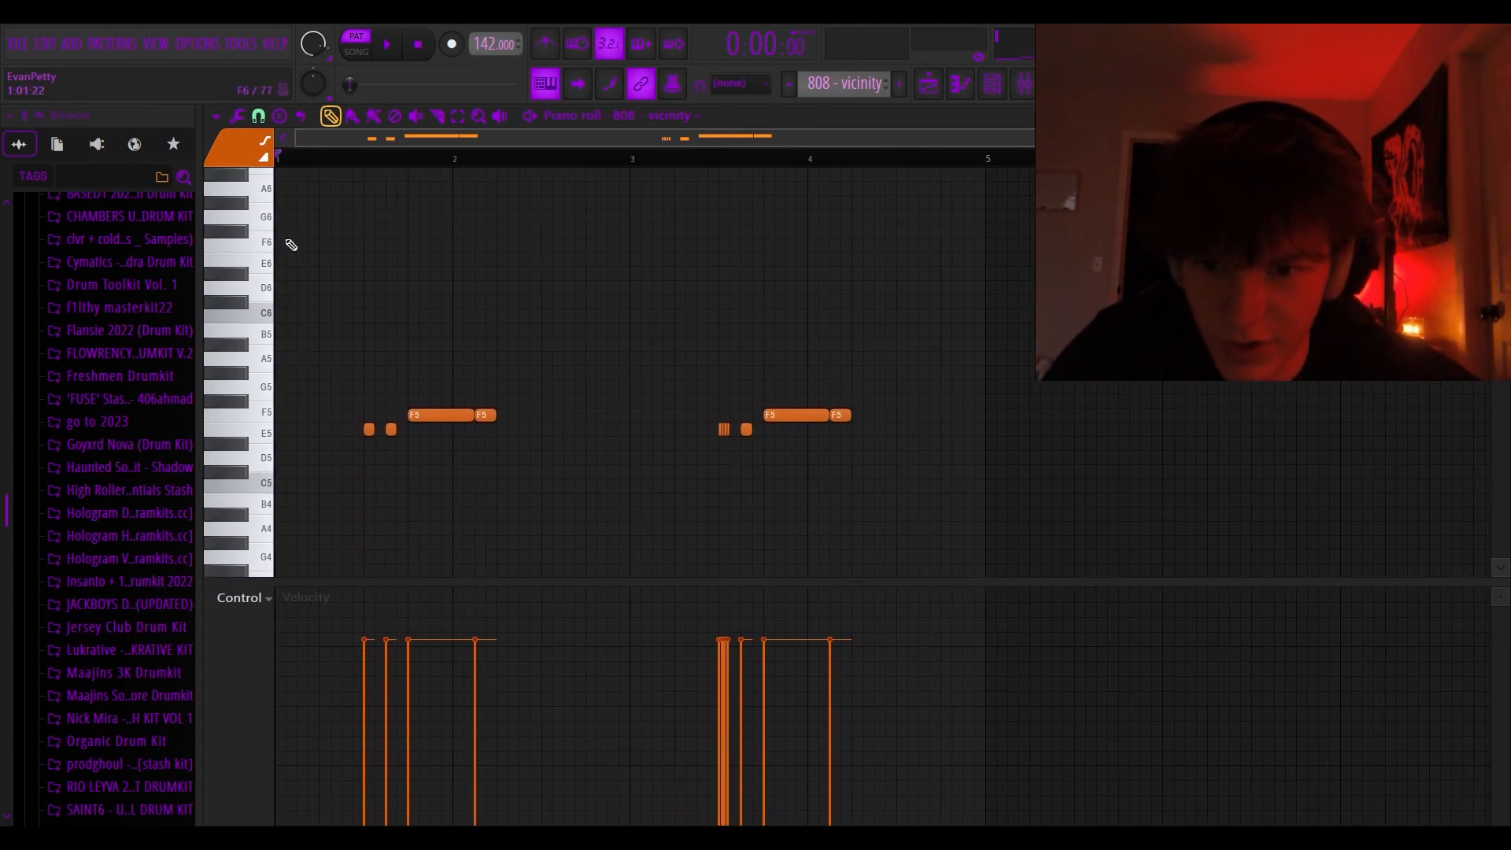
scroll(376, 321, down, 1)
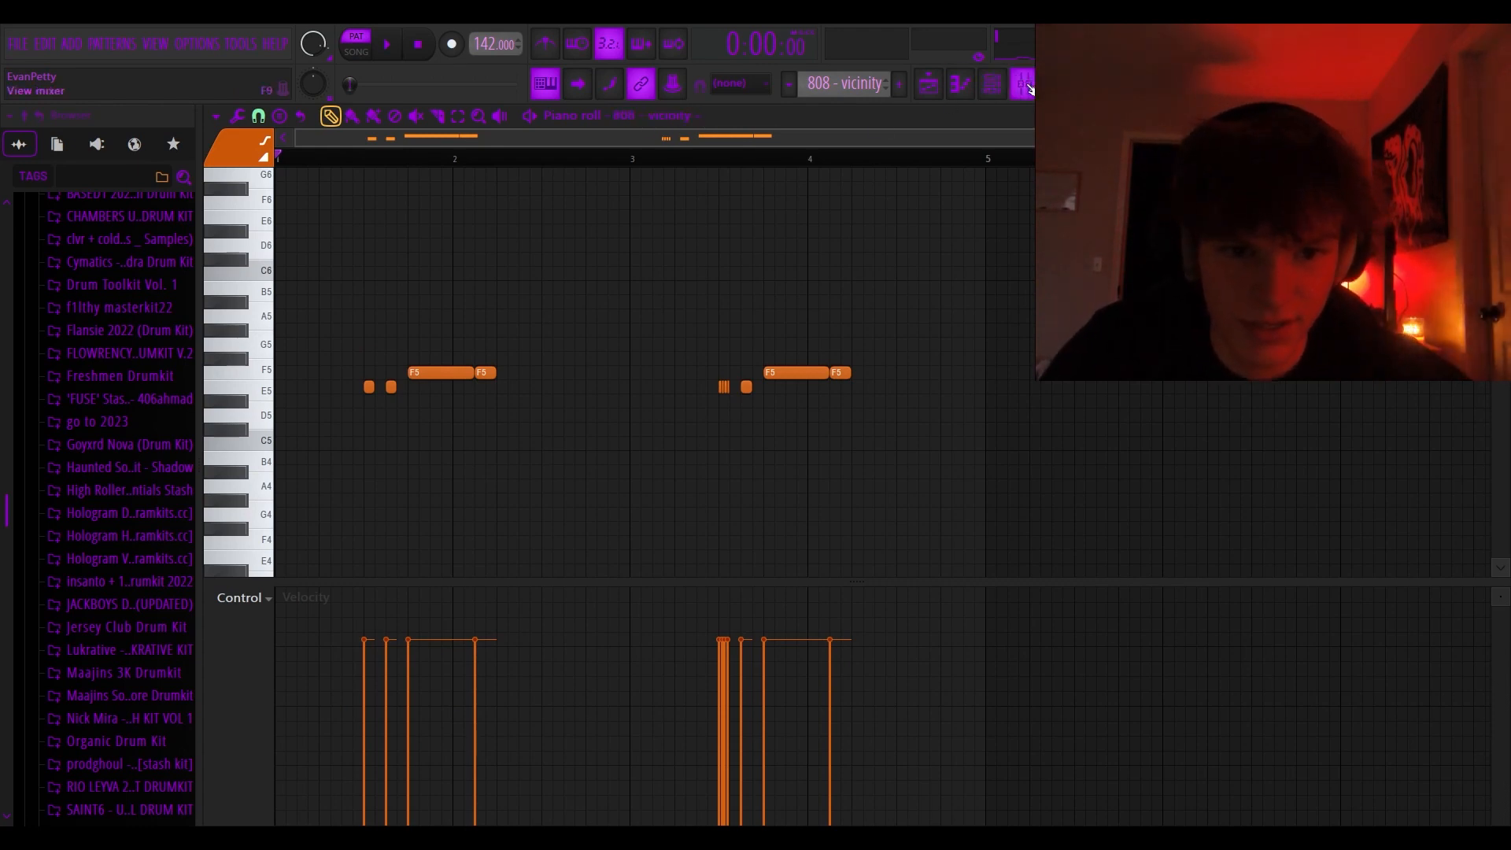
key(space)
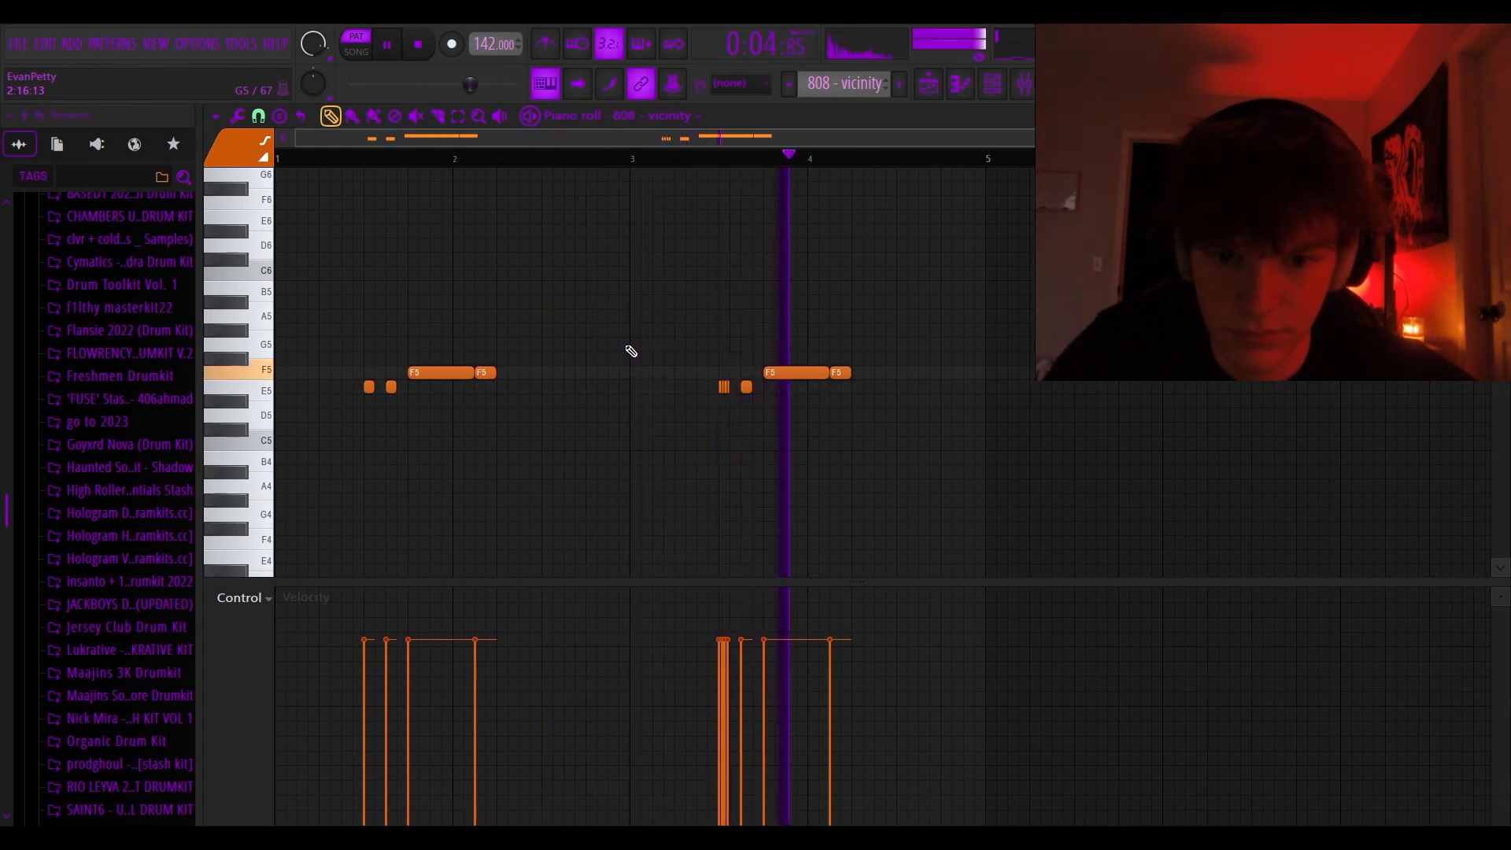
key(space)
Inspect the 808 - vicinity sampler's precomputed effects and volume envelope
click(1000, 87)
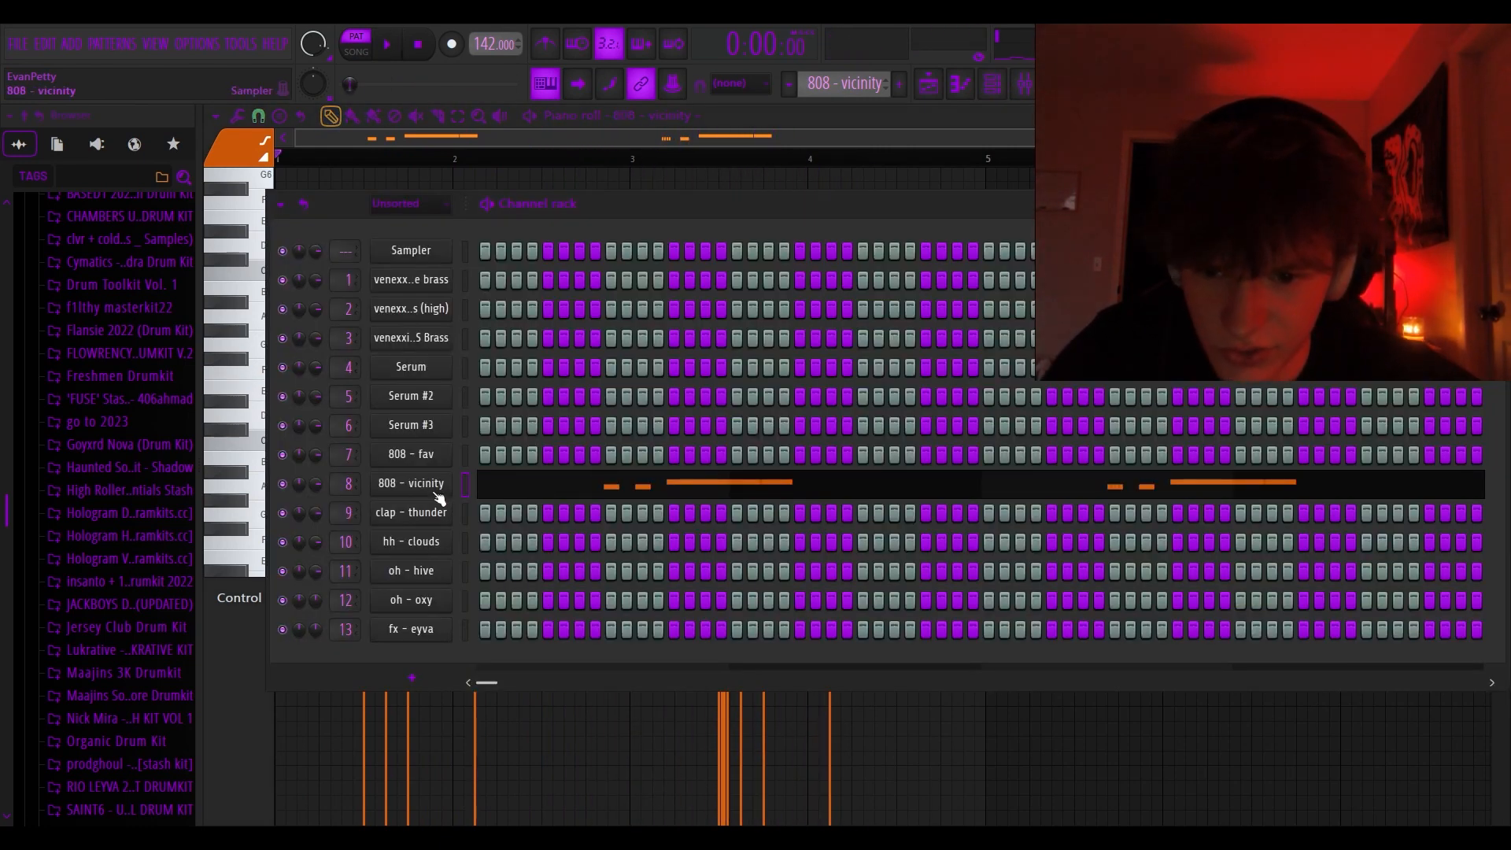
click(411, 482)
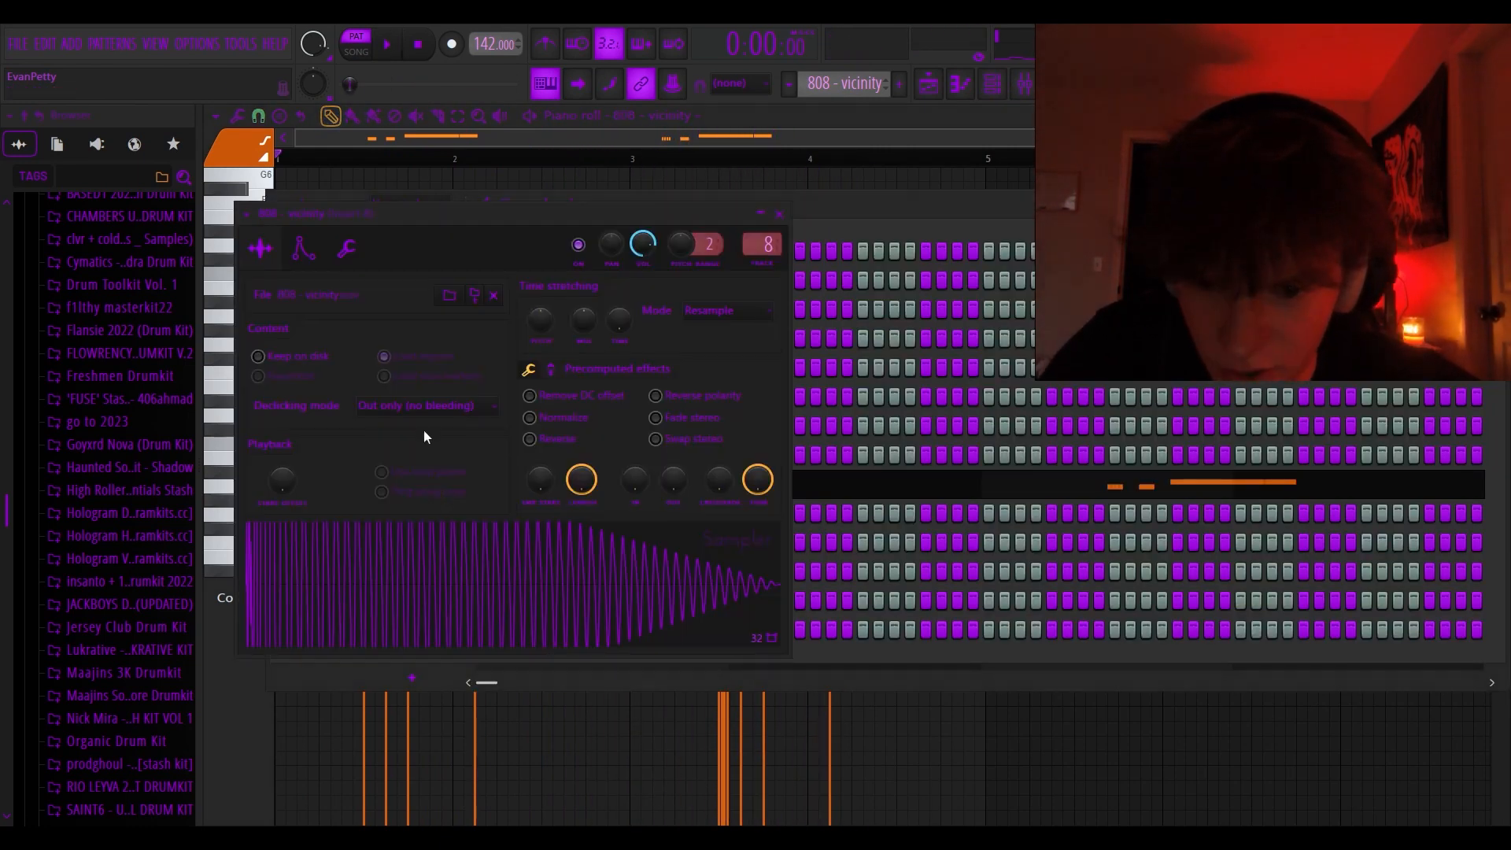
click(550, 370)
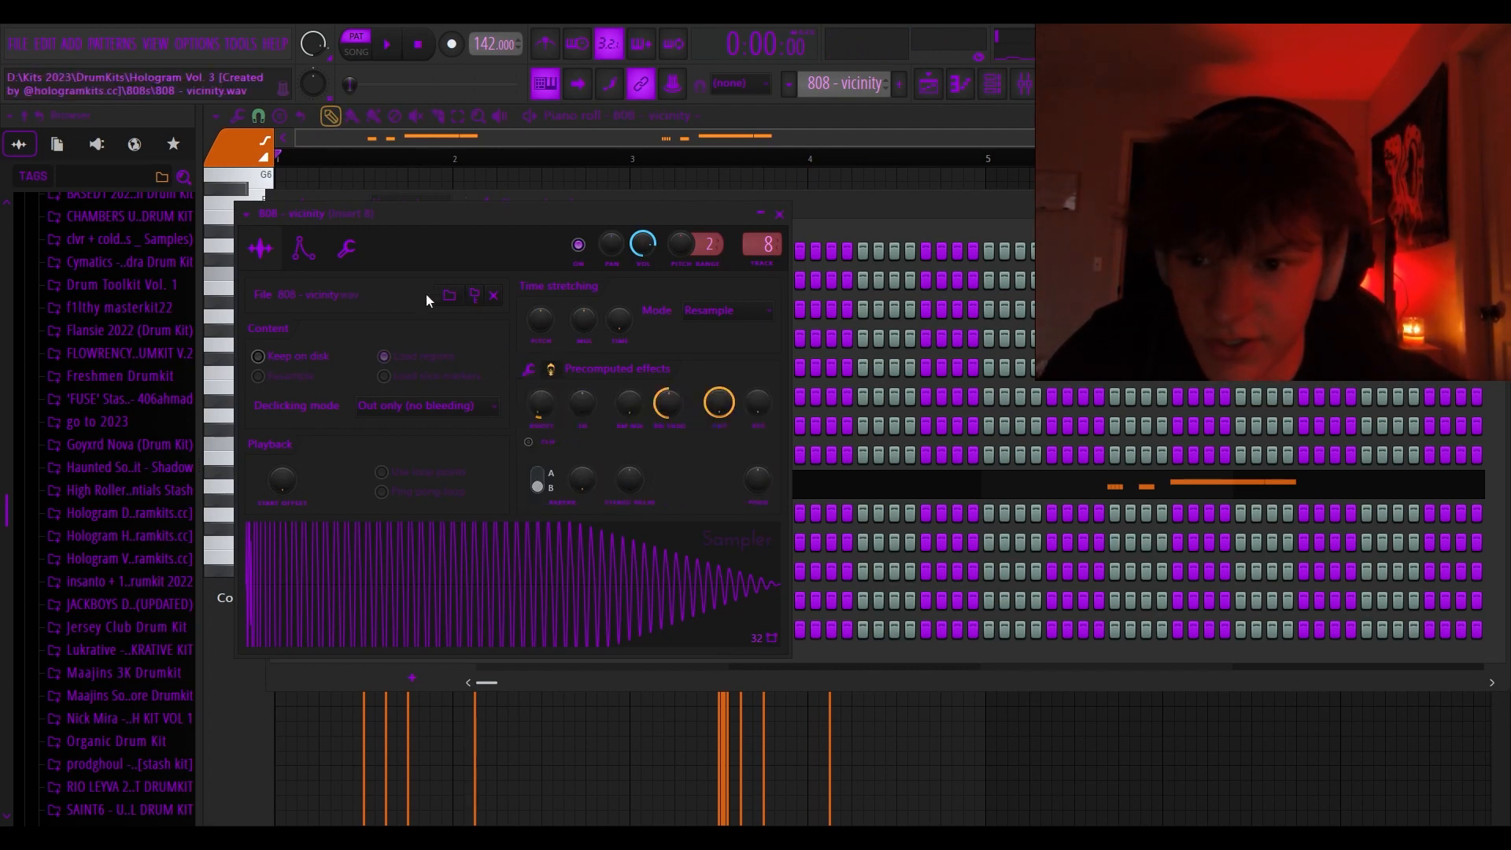
click(300, 250)
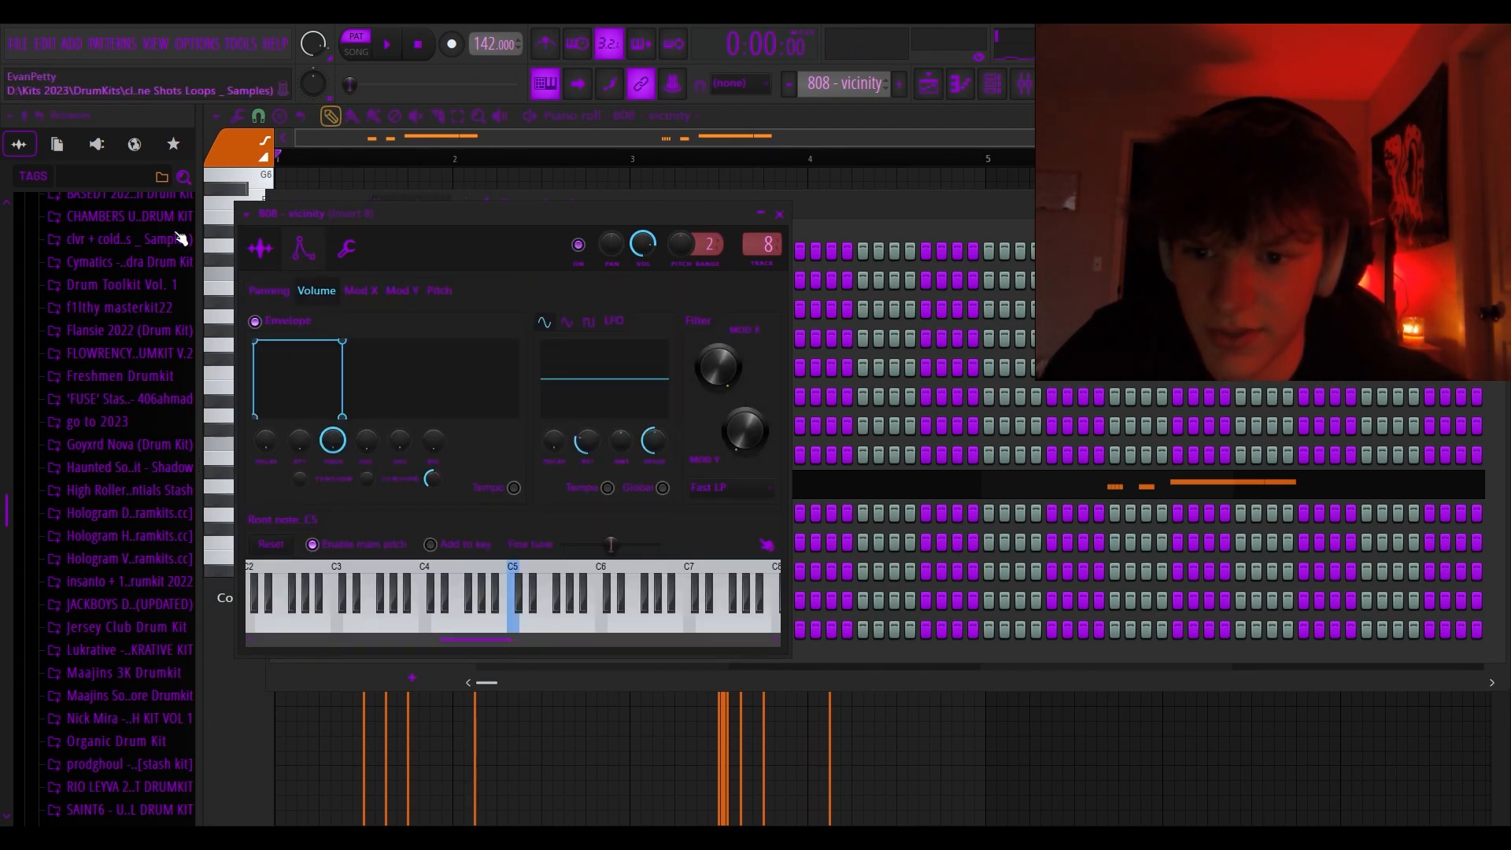
Return to the playlist and play the 808 - fav and 808 - vicinity clips together with only Tracks 7 and 8 active
key(F5)
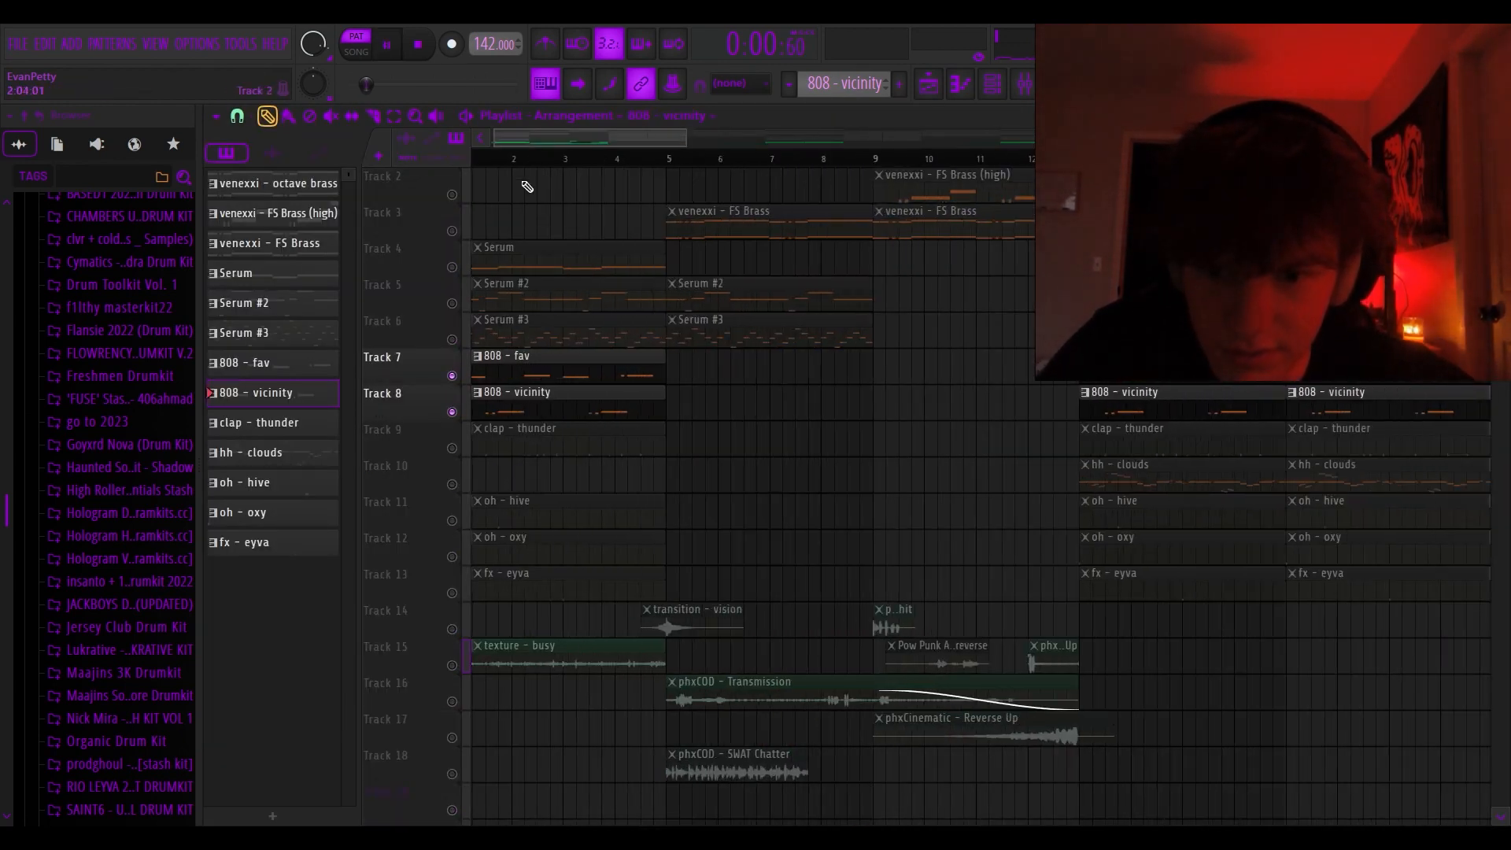
key(space)
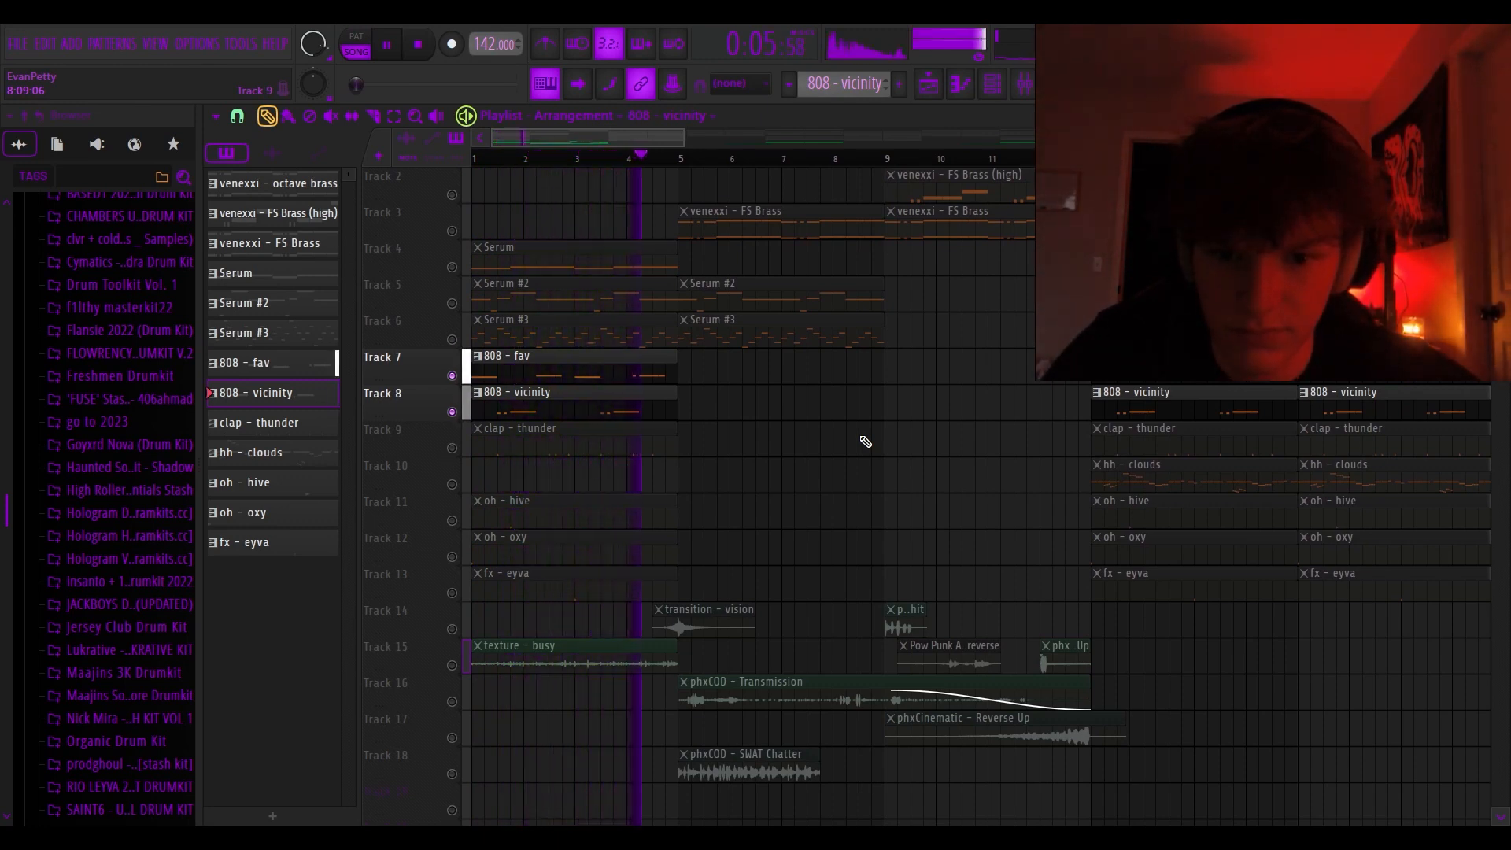
key(space)
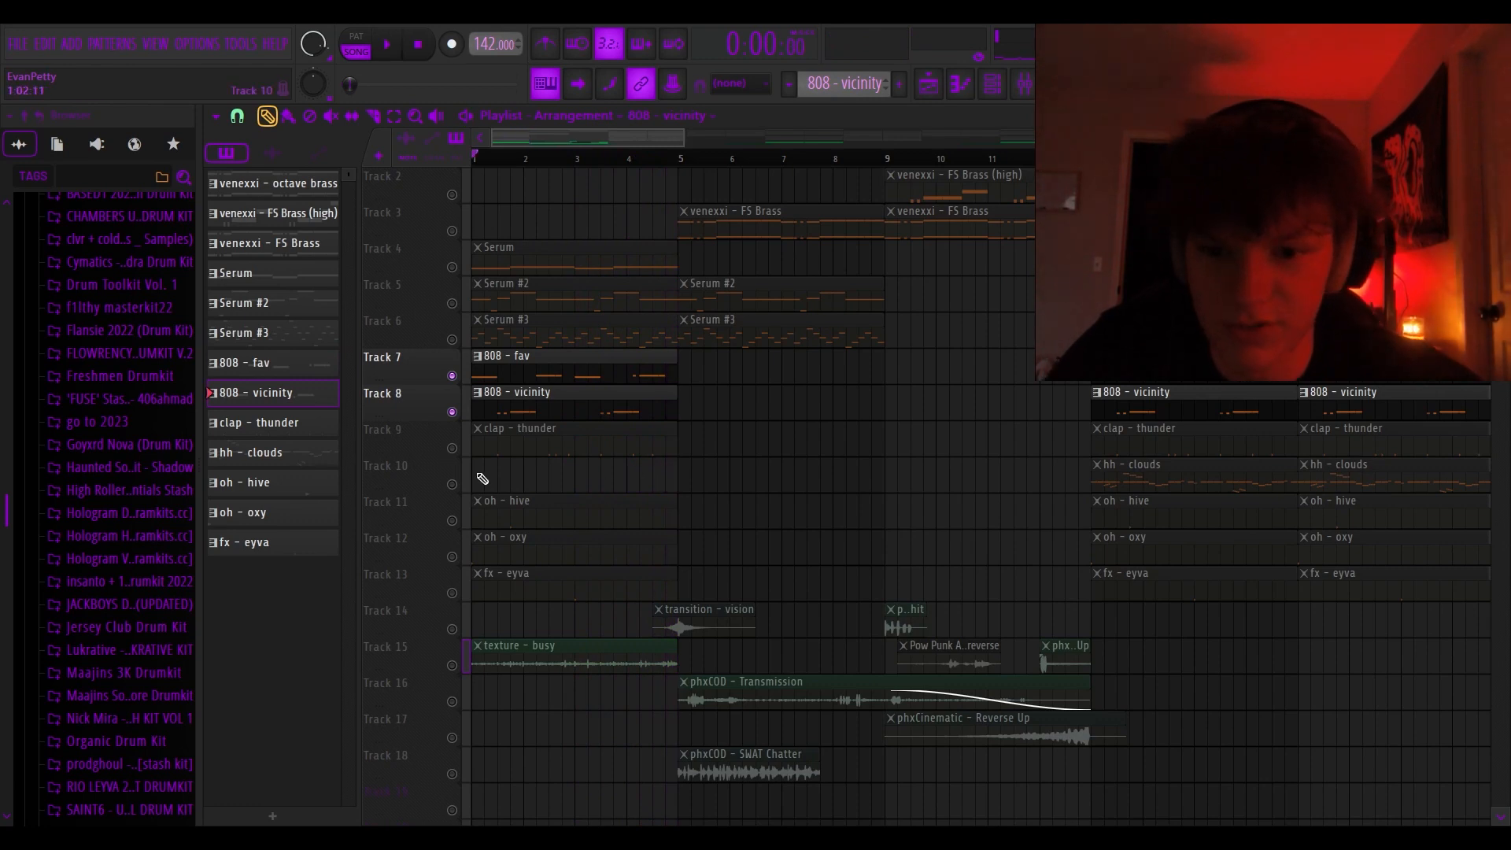
Toggle solo on Track 9 and open its clap - thunder pattern
right_click(455, 449)
right_click(455, 448)
double_click(512, 437)
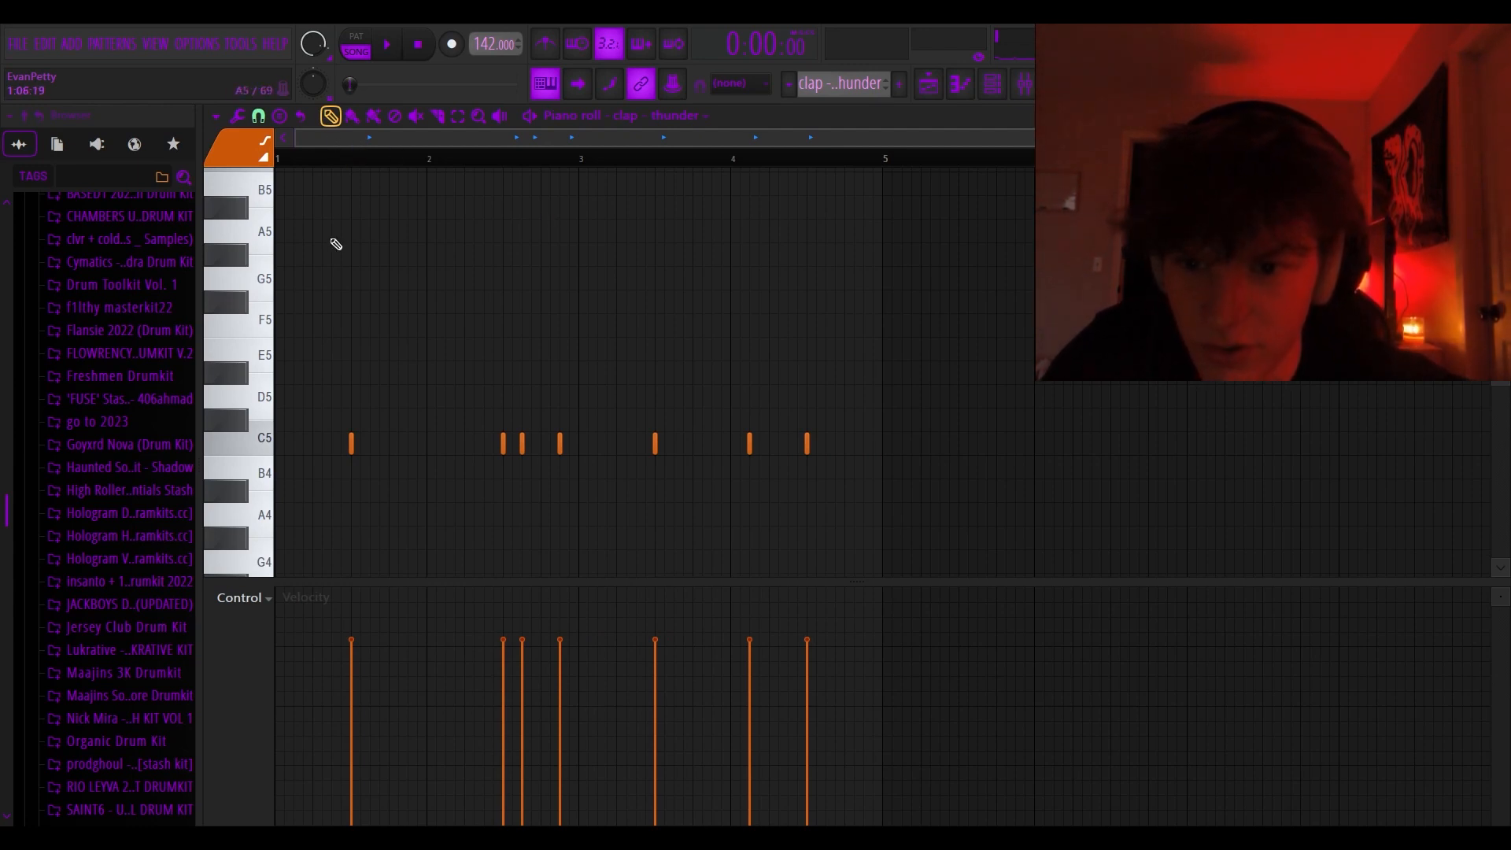
scroll(671, 262, down, 3)
drag(976, 224, 265, 411)
click(360, 395)
key(ctrl+z)
Switch to pattern mode and play the clap - thunder pattern, moving the playback position into bar 2
scroll(329, 418, up, 1)
scroll(275, 271, up, 2)
key(l)
key(space)
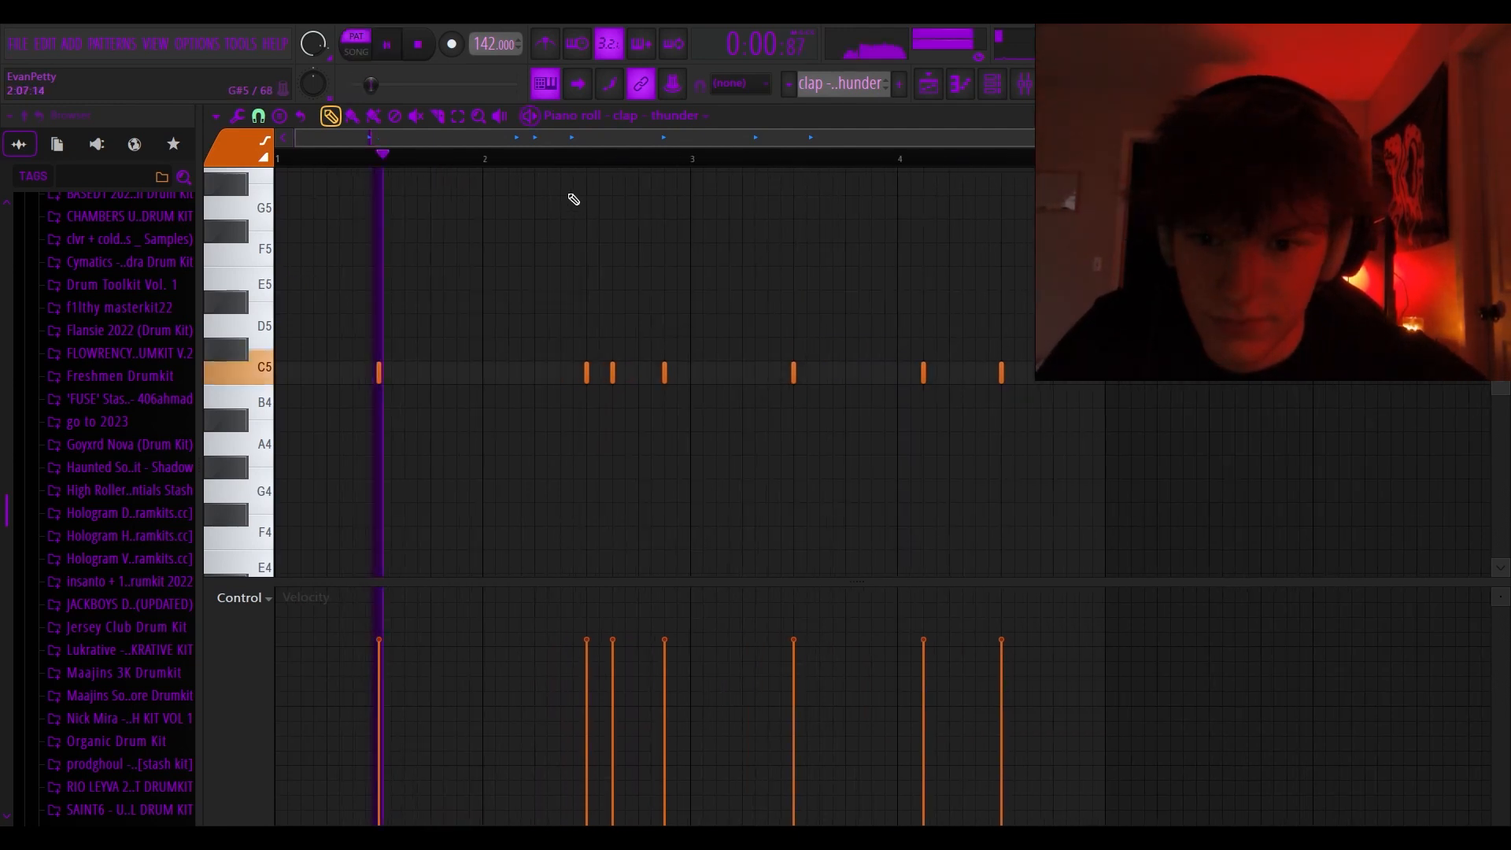
click(562, 159)
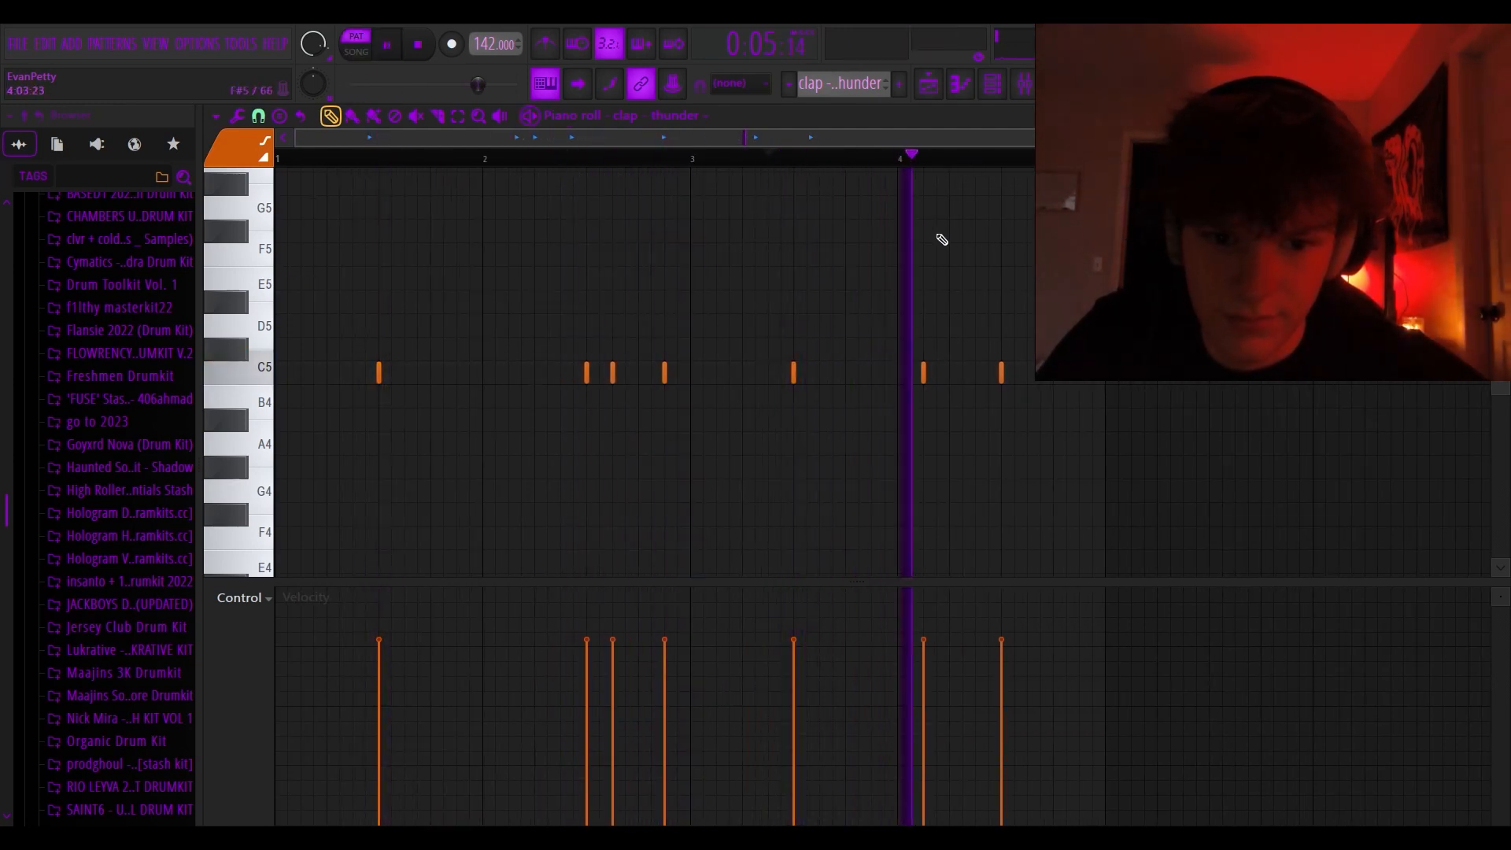
Stop the clap - thunder playback, open the oh - hive pattern and play it from the middle of bar 1
key(space)
click(933, 83)
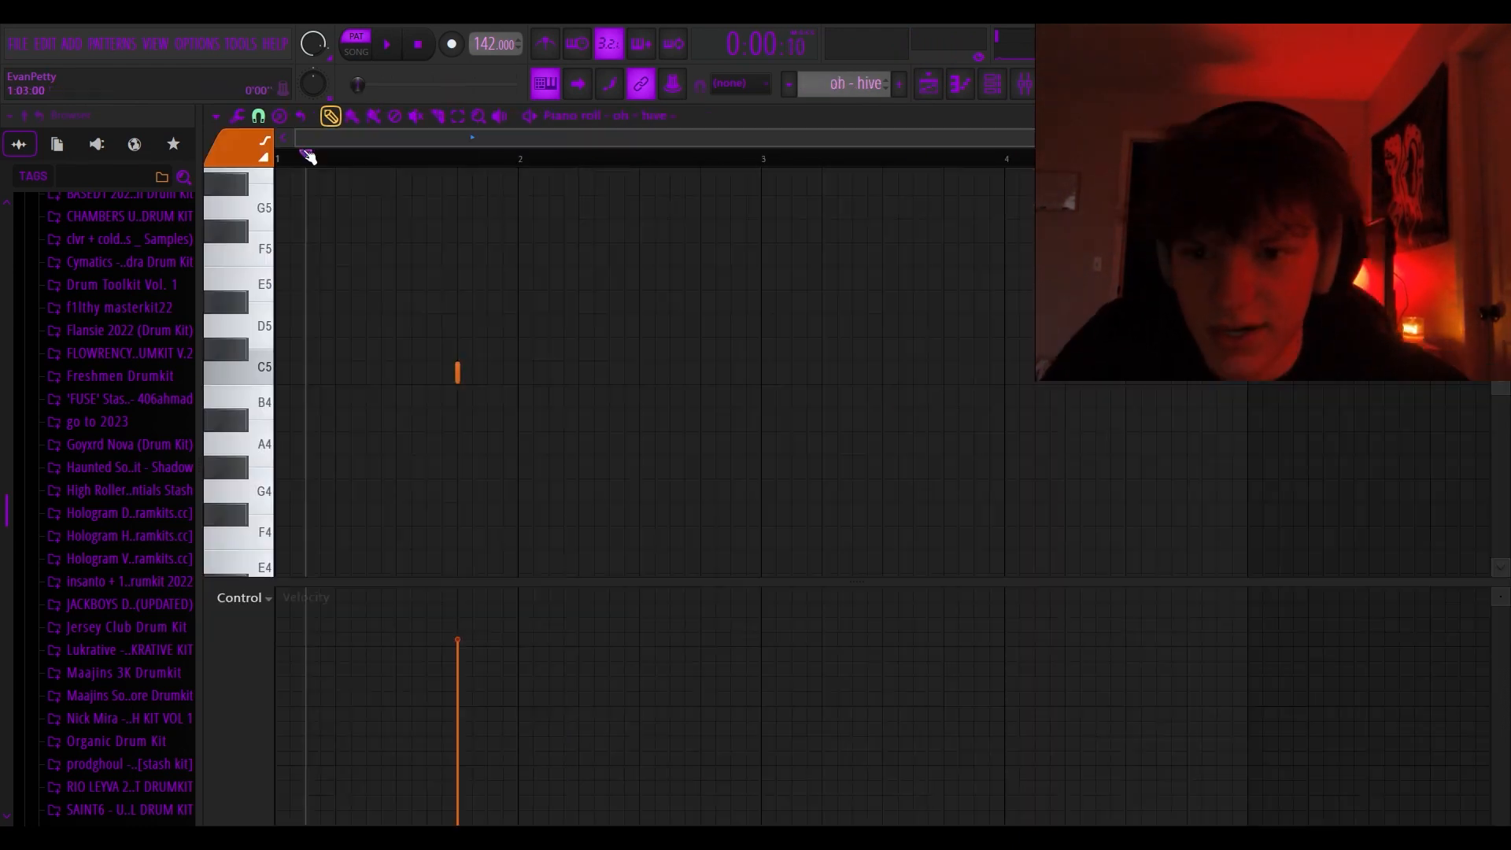
drag(307, 155, 402, 151)
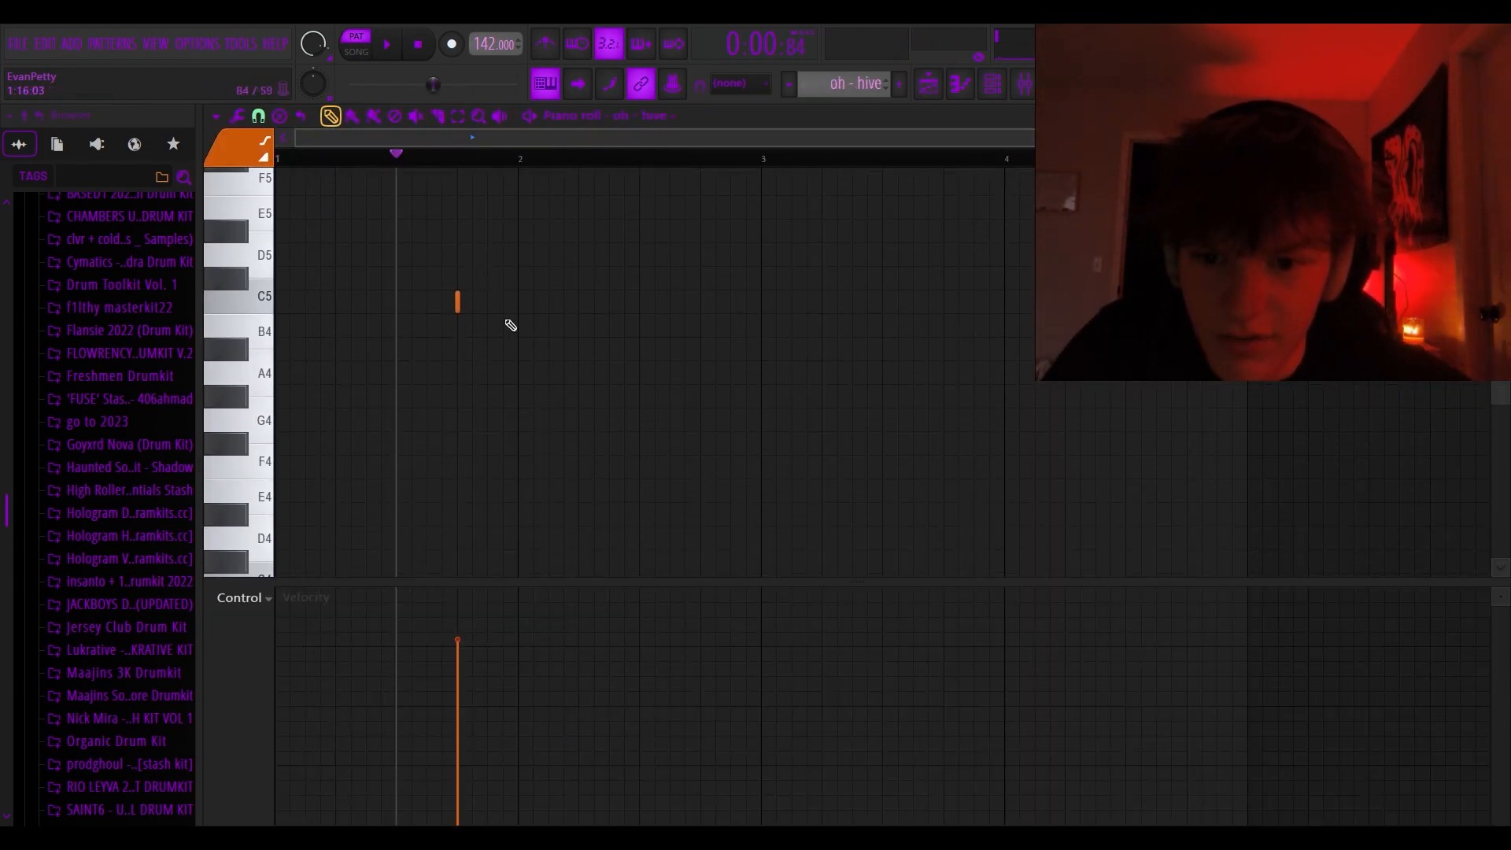
key(space)
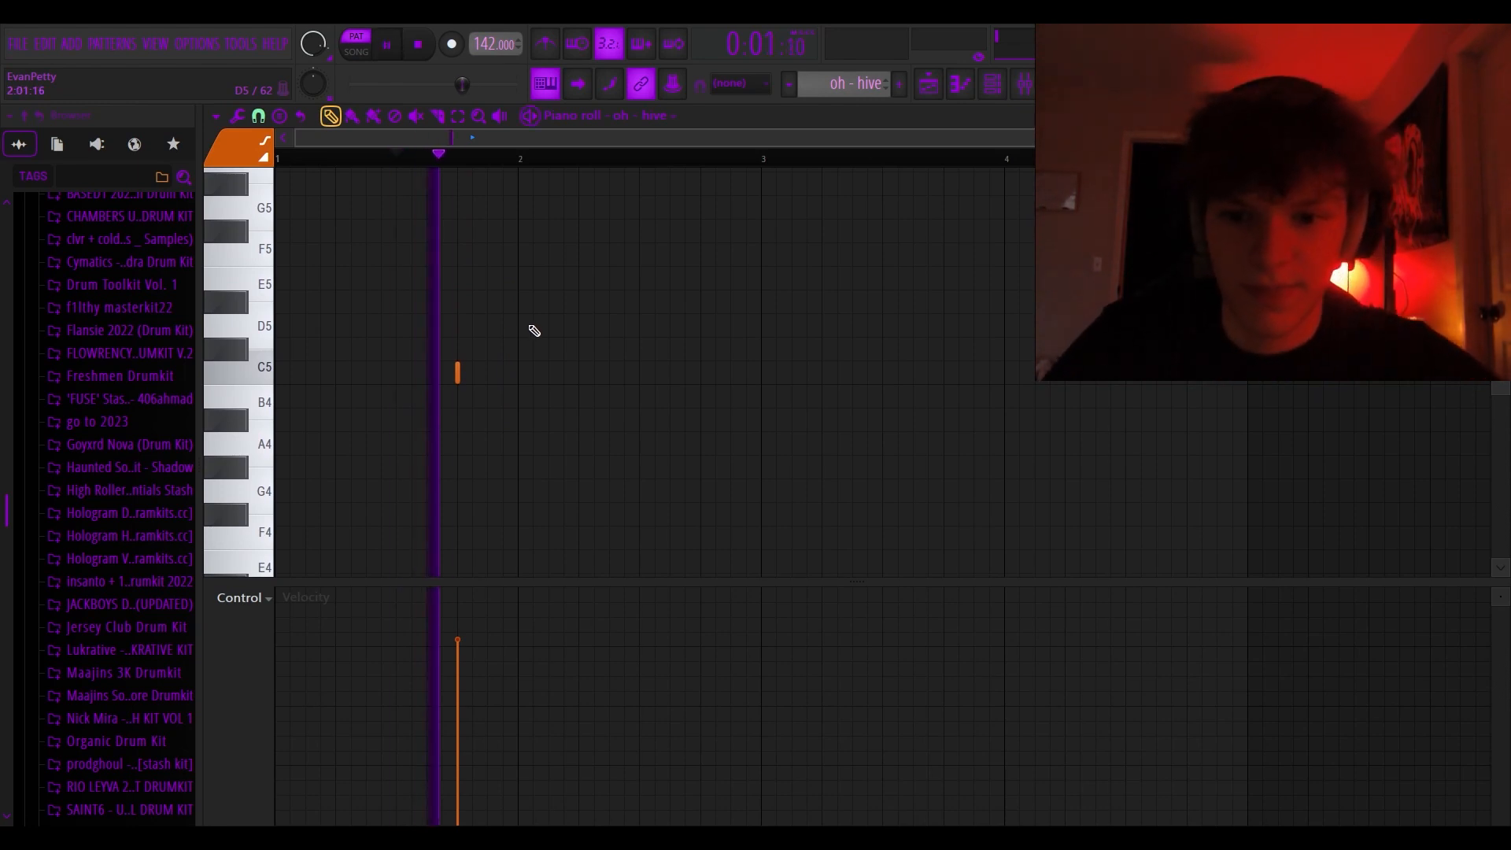
key(space)
Return to the playlist, open the oh - oxy pattern on Track 12 and play it from the start
click(939, 86)
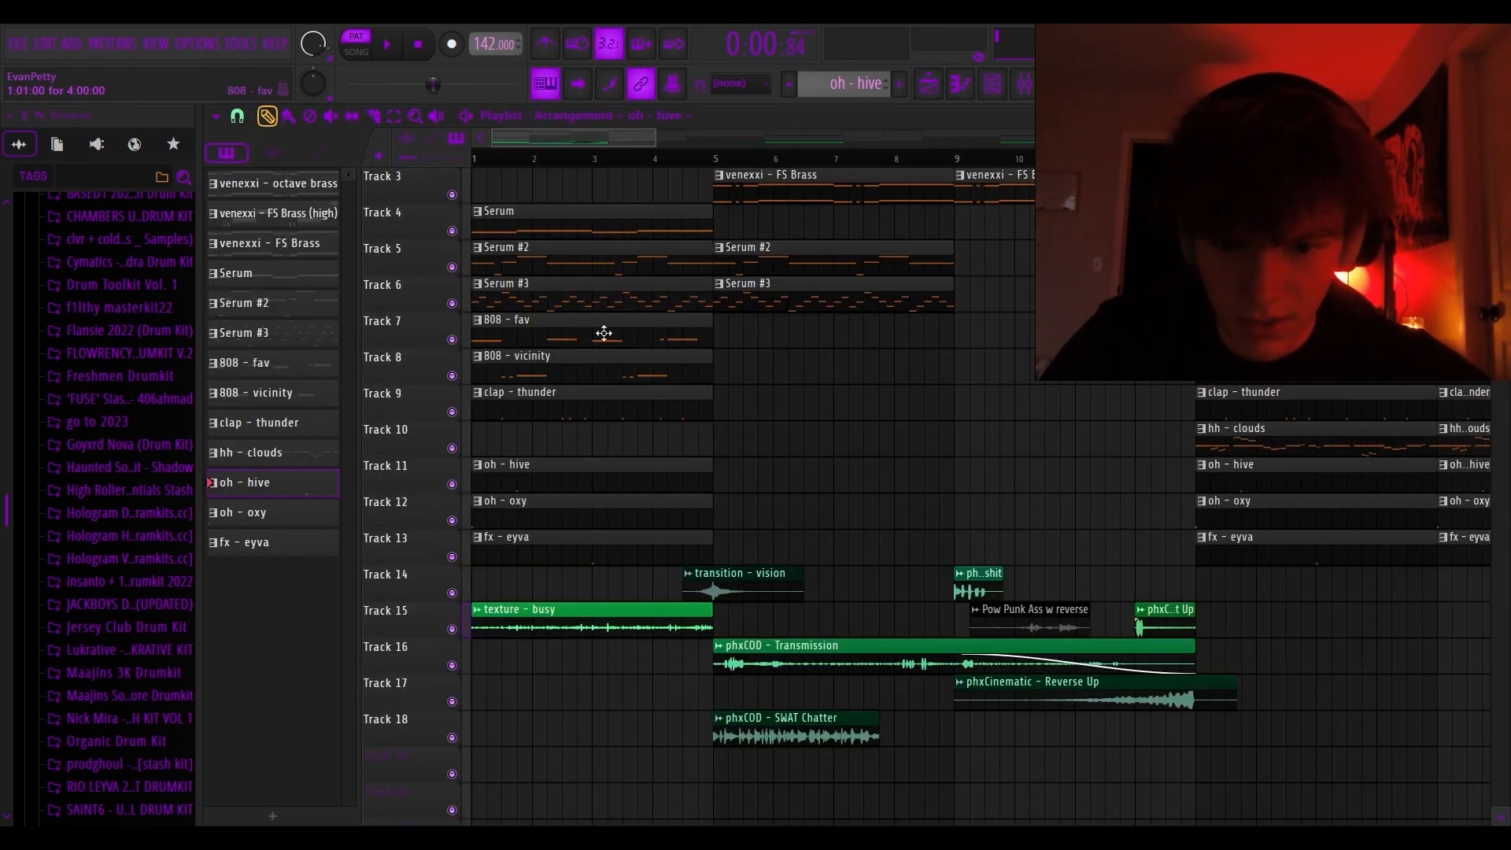
double_click(520, 523)
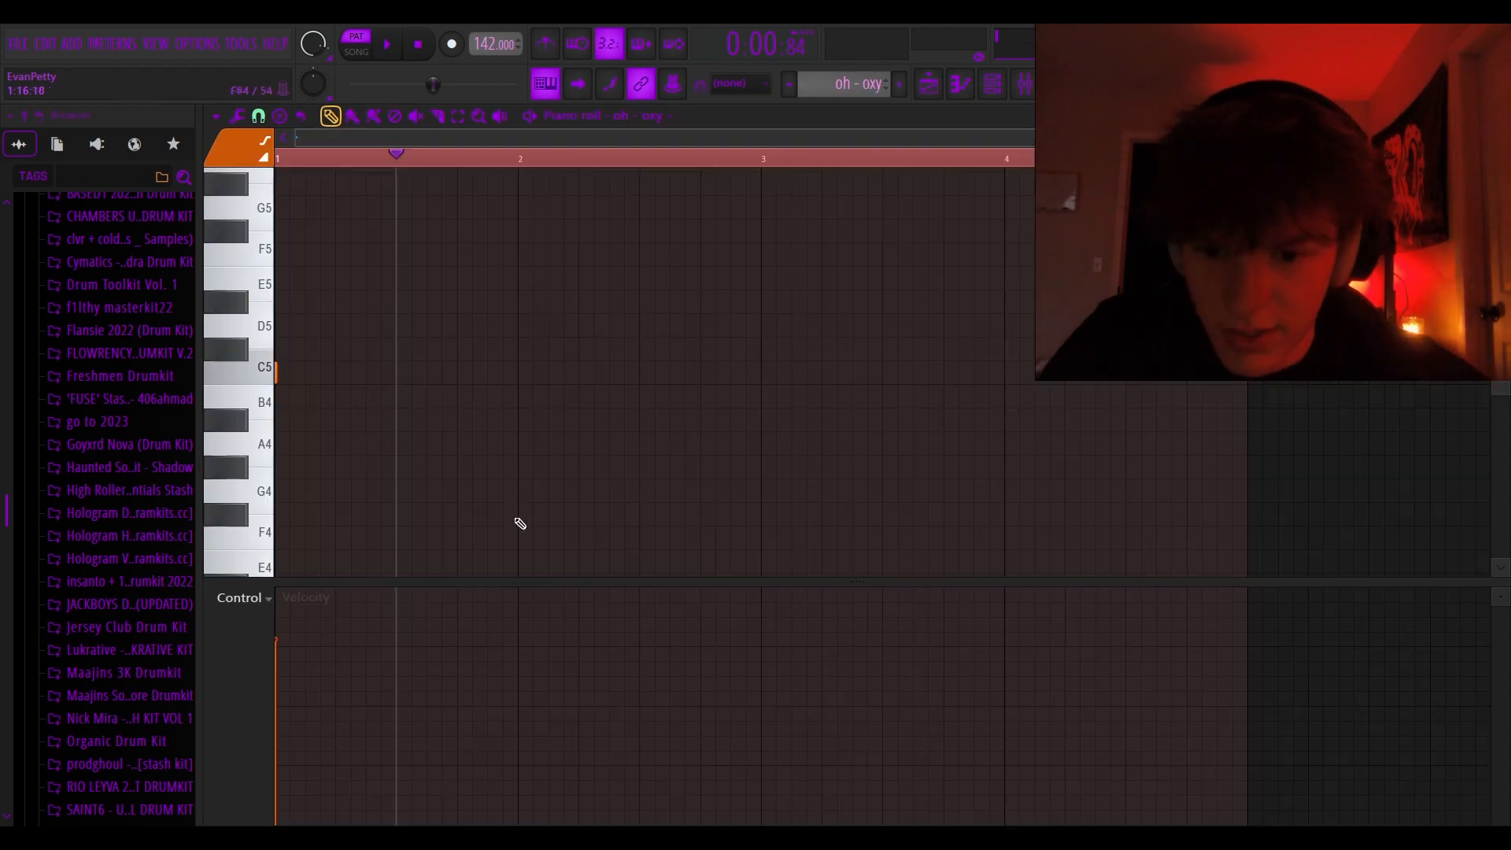
click(331, 160)
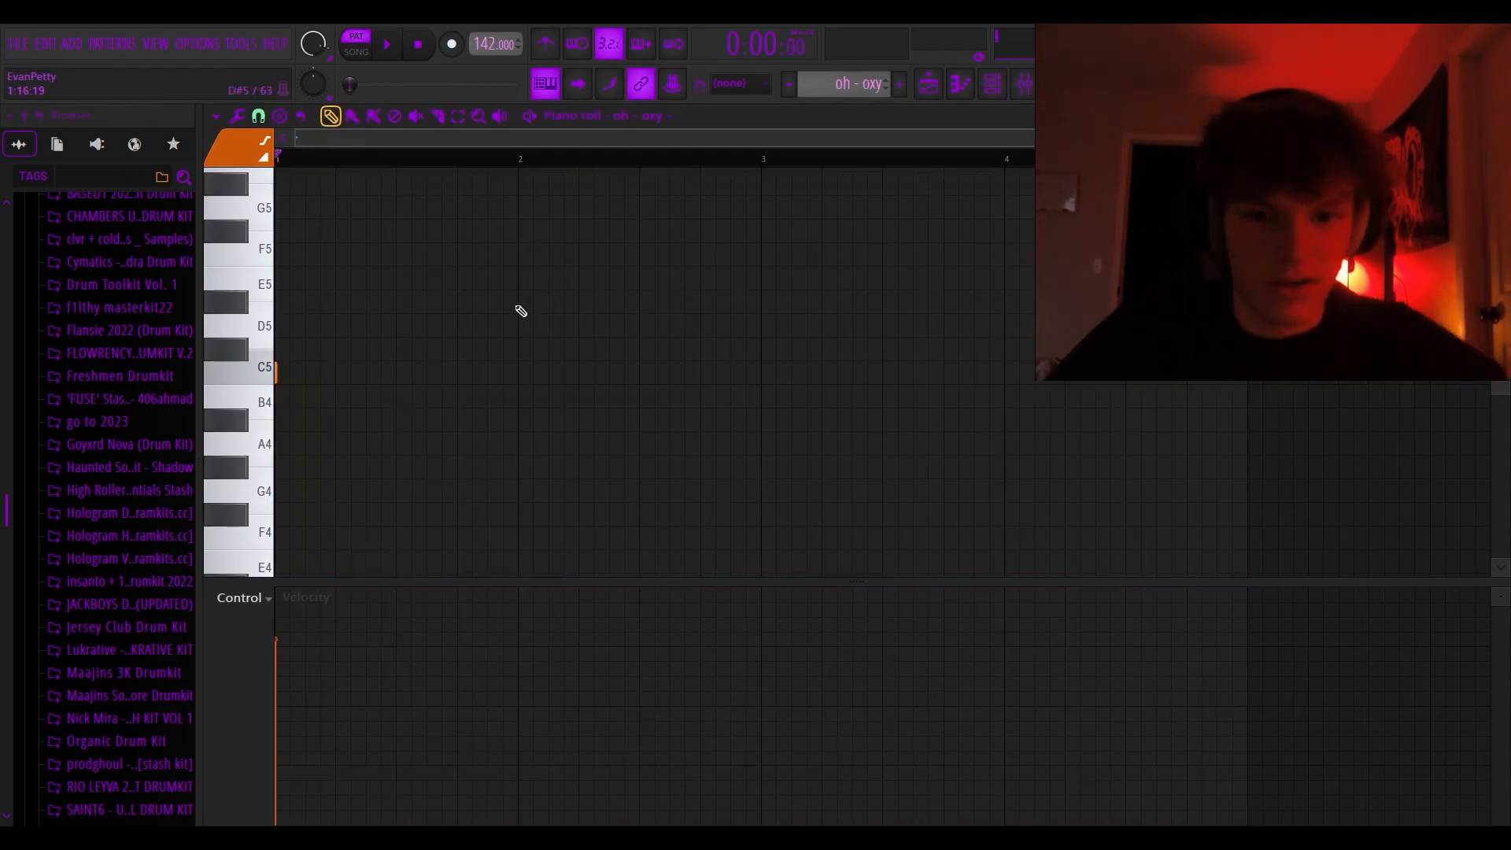
key(space)
scroll(678, 321, up, 1)
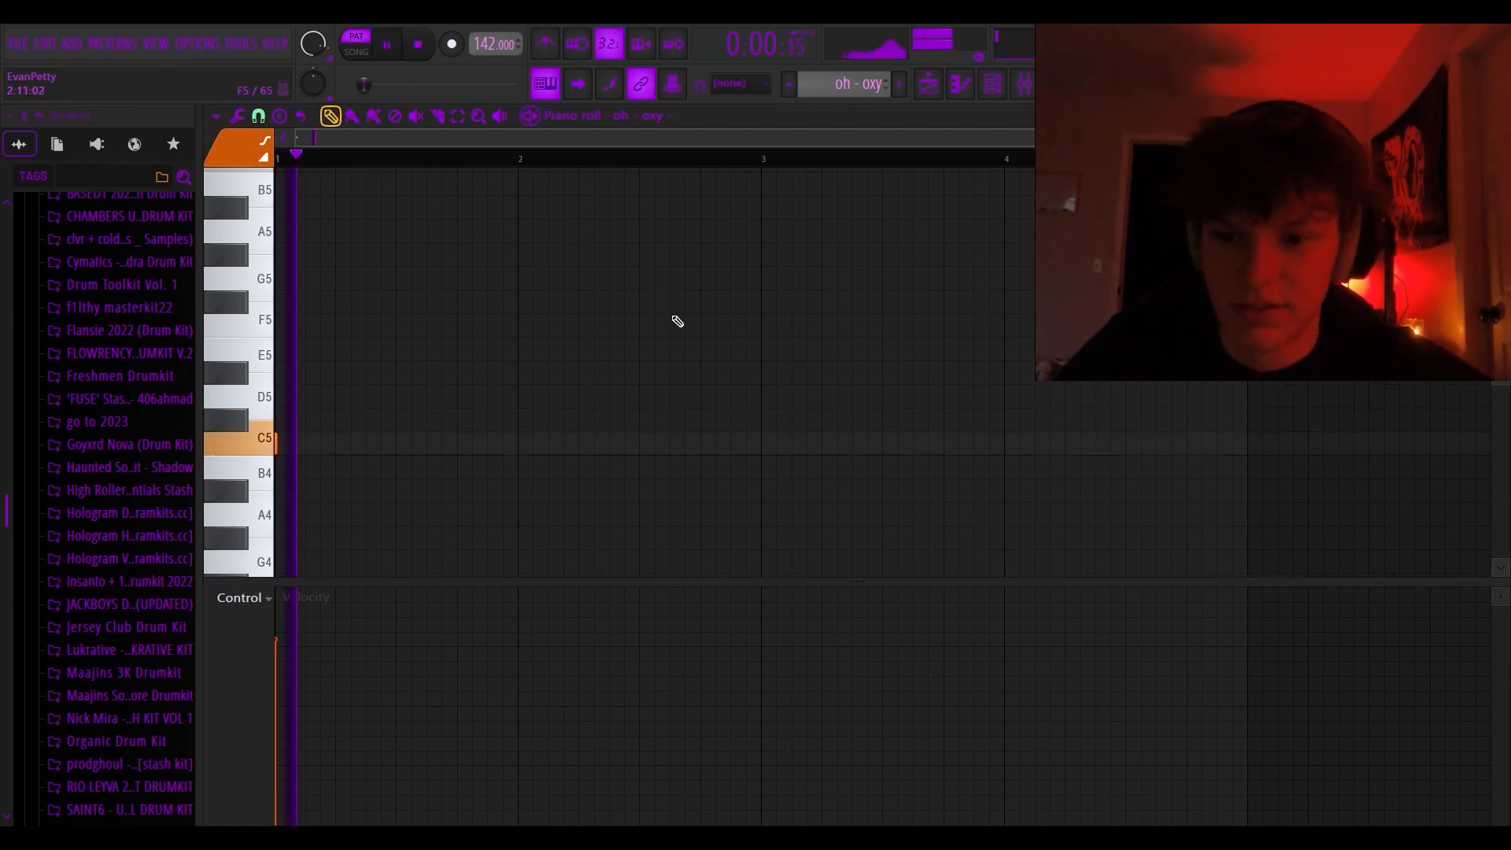
key(space)
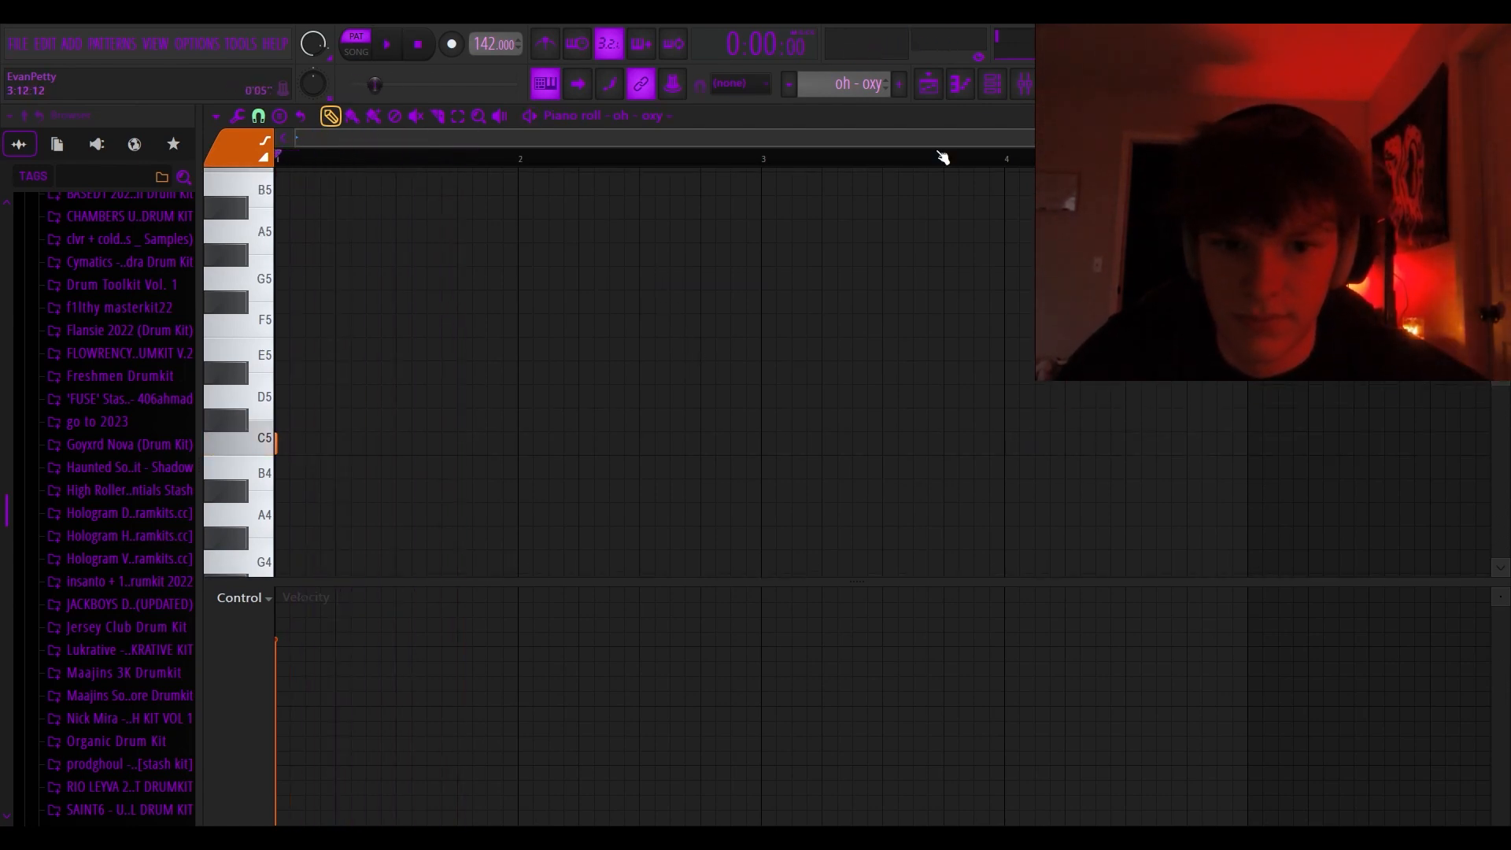
Open the fx - eyva pattern on Track 13 and play it from the second half of bar 2, stopping after the hit
click(938, 89)
scroll(618, 443, down, 1)
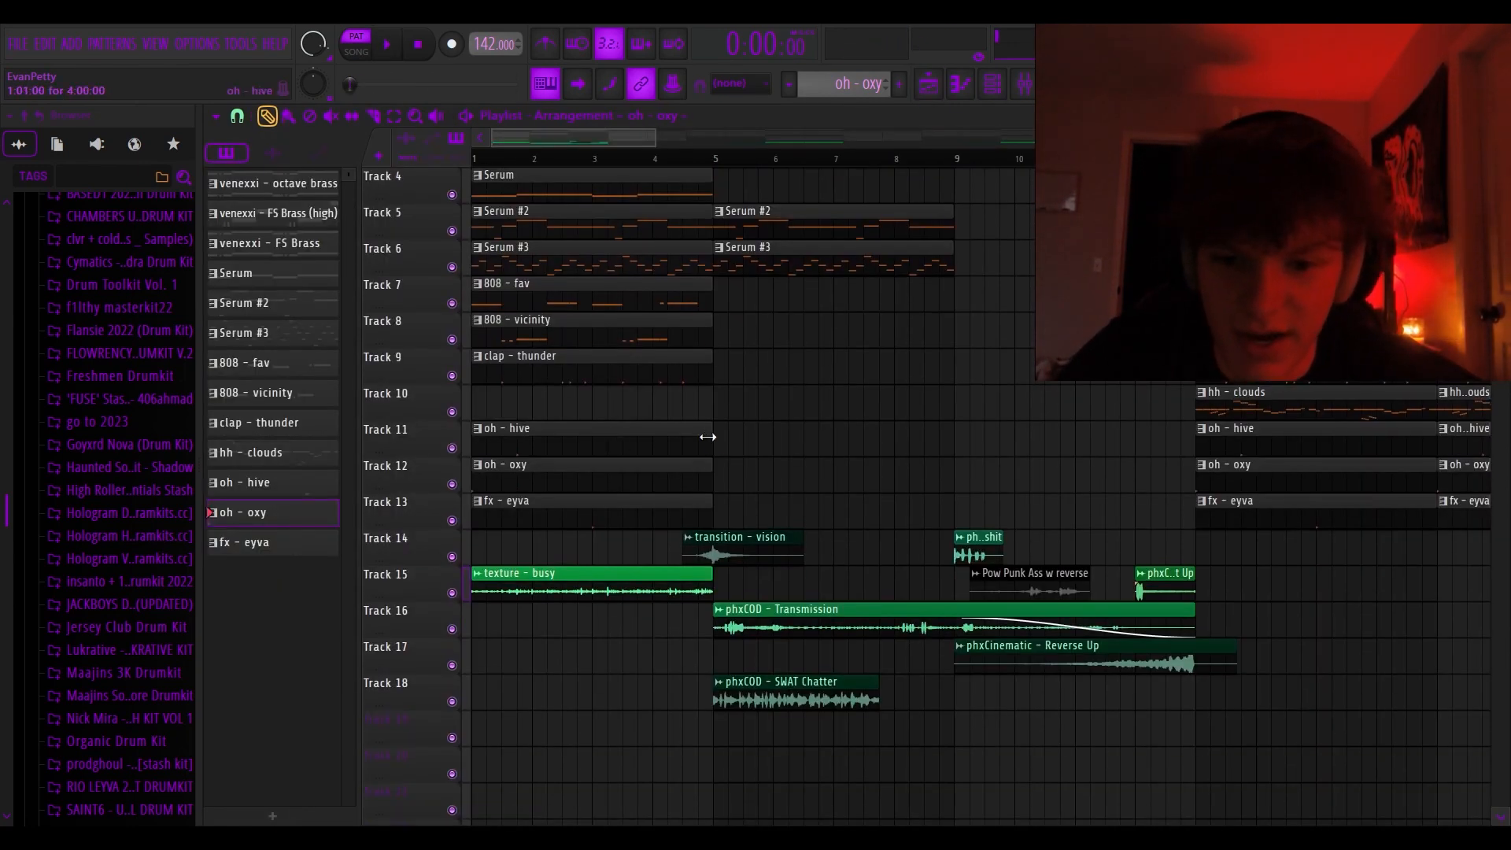
double_click(577, 520)
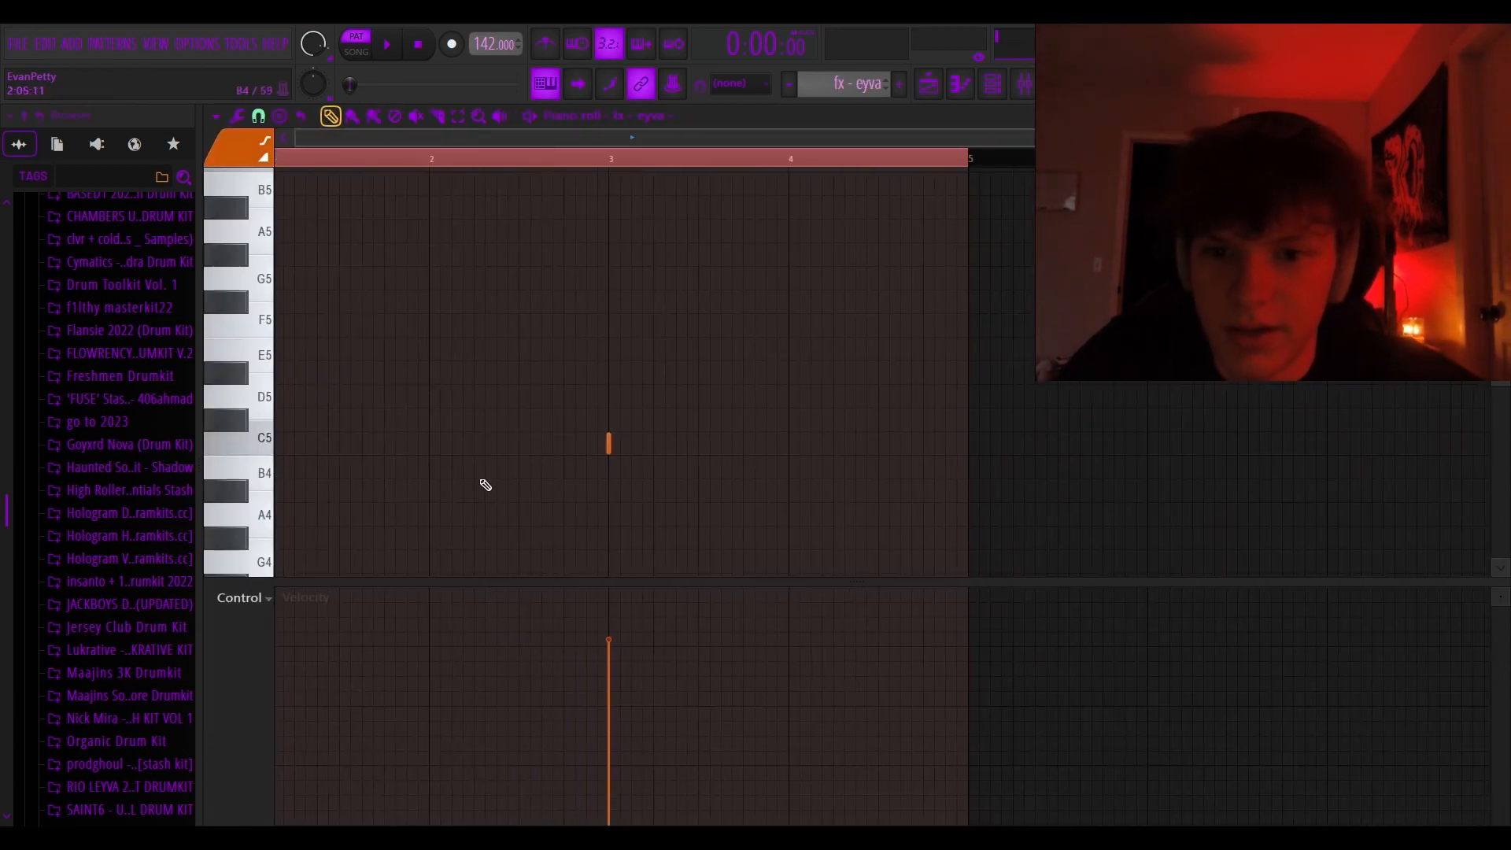
mouse_move(453, 161)
mouse_down()
mouse_move(616, 169)
mouse_move(554, 176)
mouse_move(568, 174)
mouse_up()
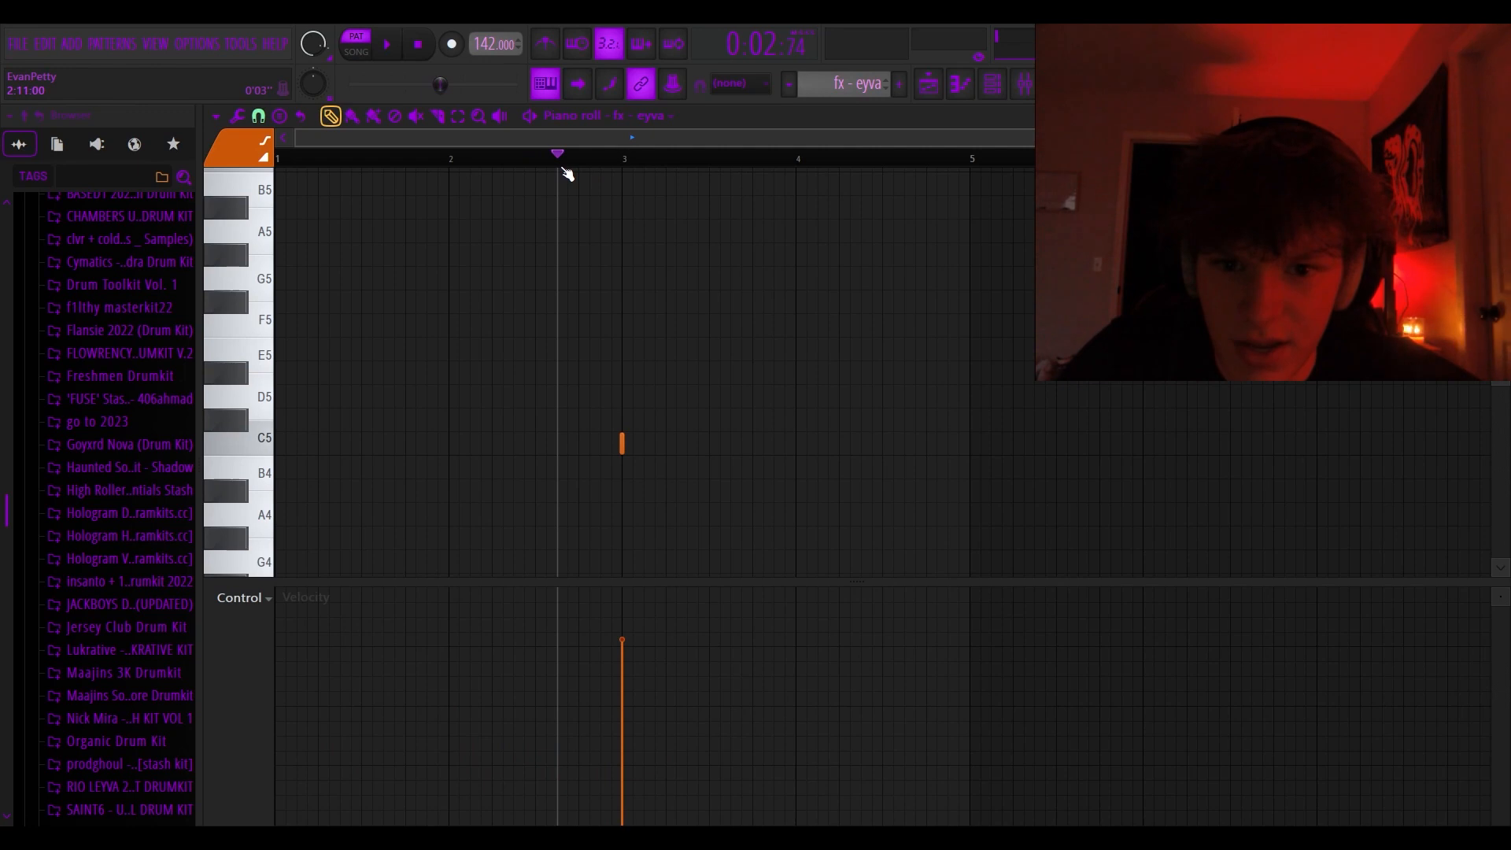
key(space)
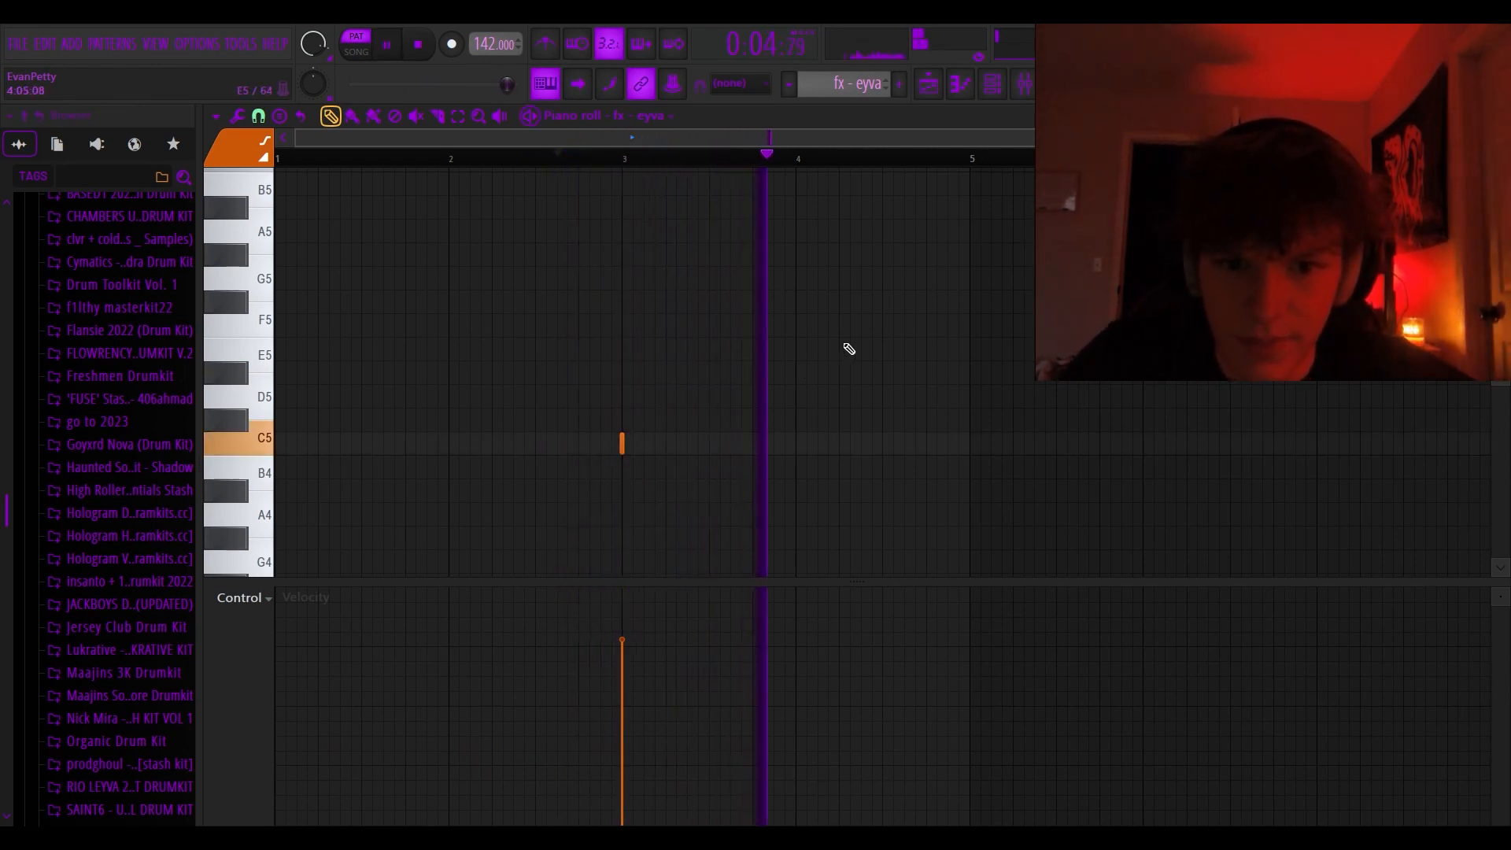
key(space)
click(418, 44)
Return to the playlist and open the hh - clouds pattern from its Track 10 clip at bar 13
click(947, 84)
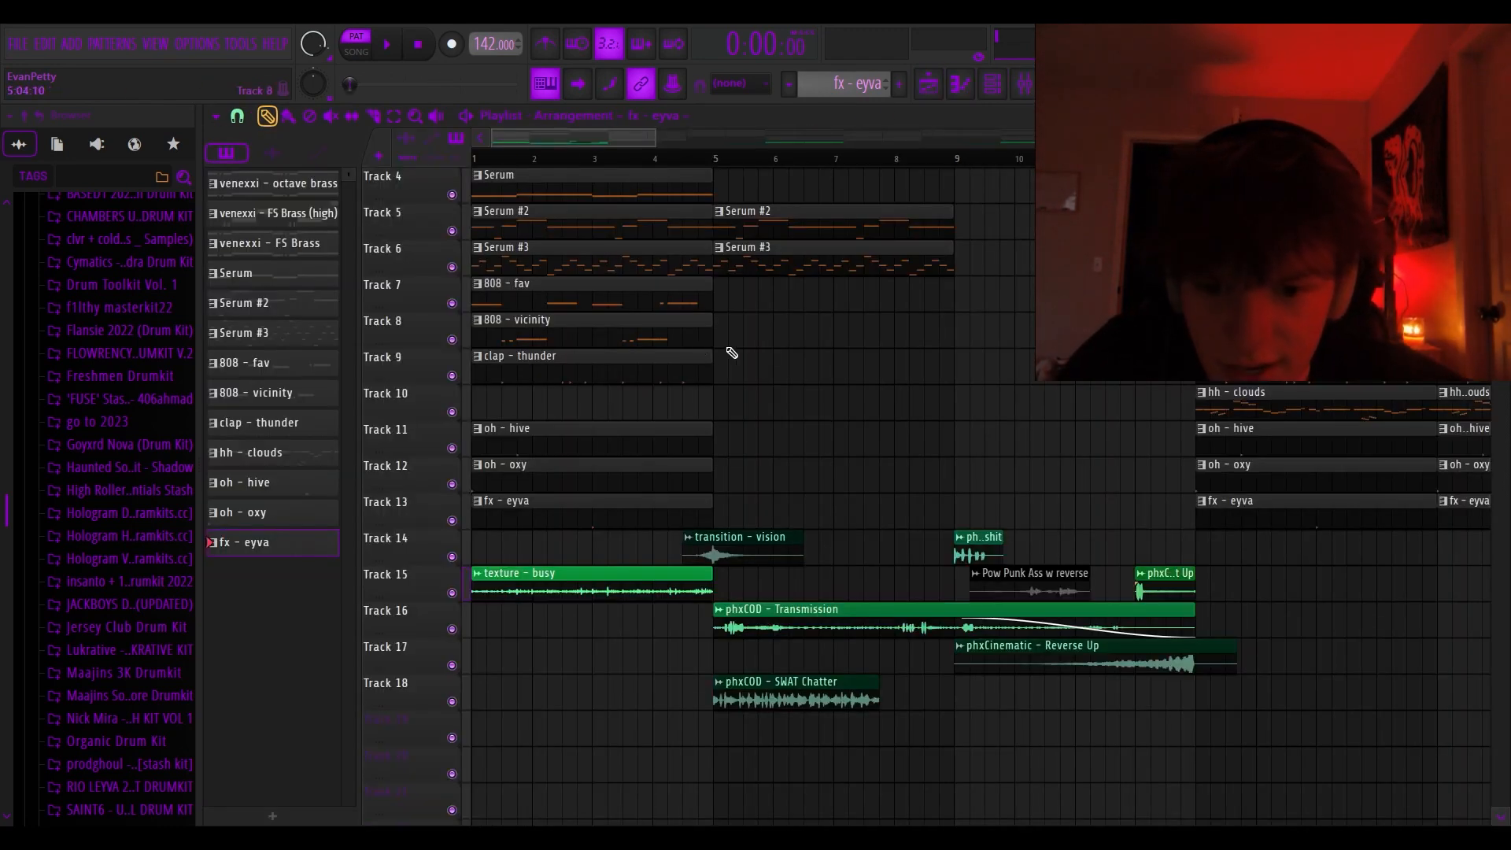
scroll(740, 441, down, 3)
scroll(736, 444, up, 3)
scroll(734, 447, down, 2)
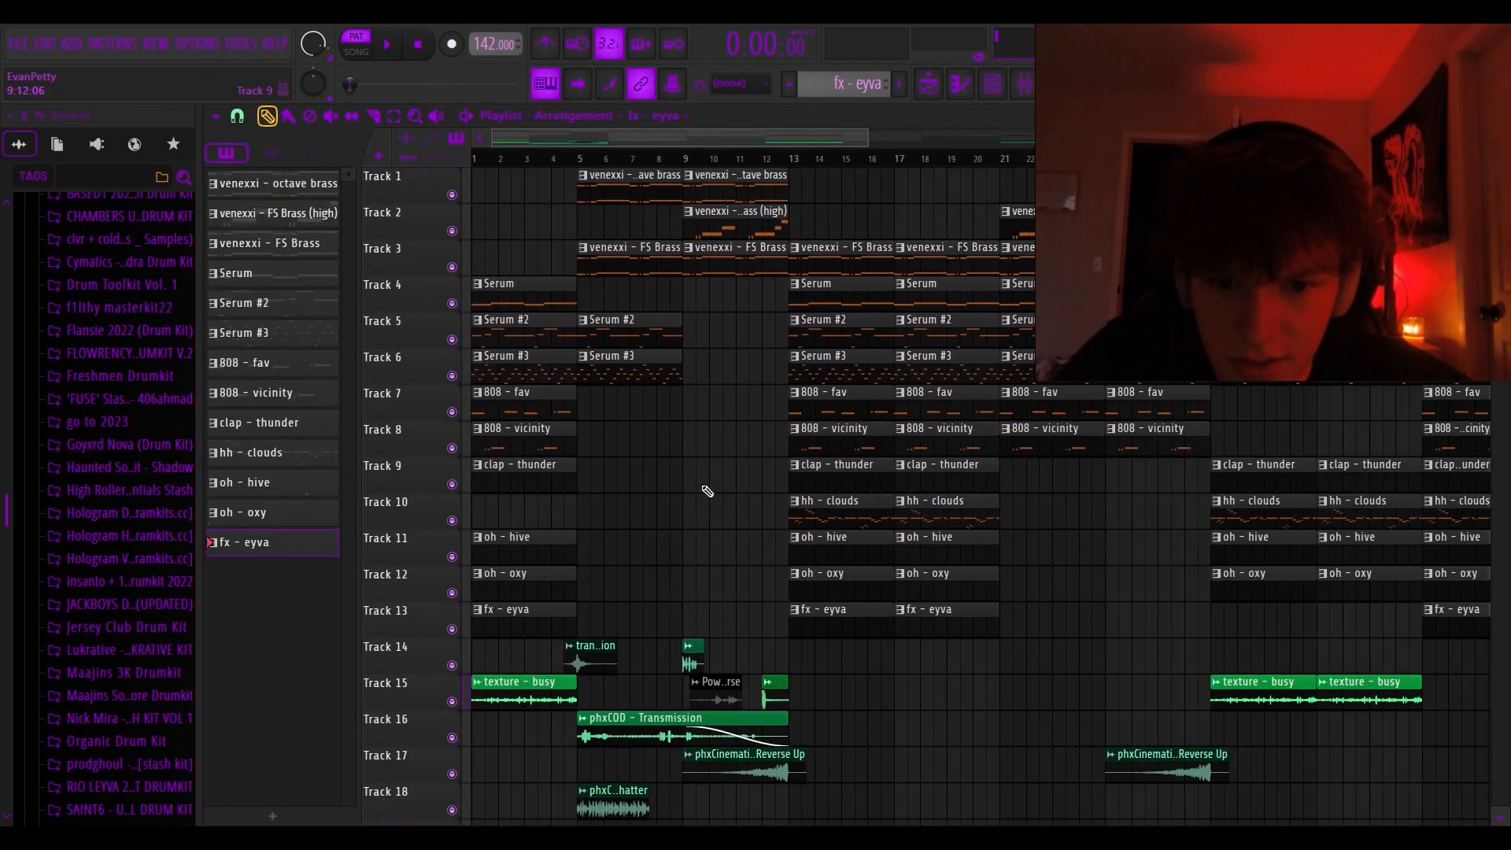
scroll(767, 528, up, 1)
scroll(877, 497, up, 2)
double_click(860, 513)
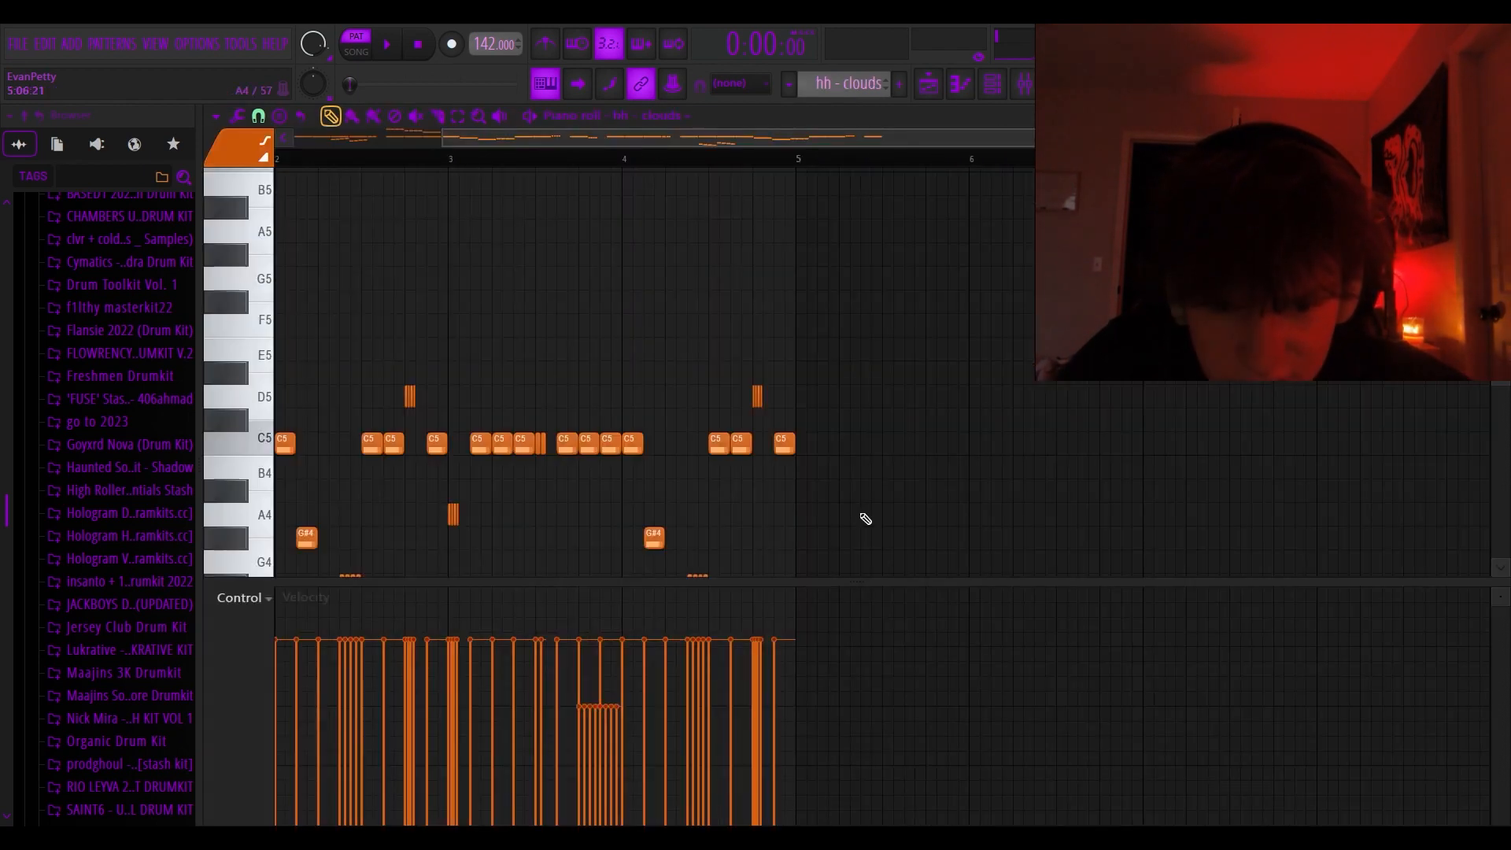
Examine the hi-hat rolls and pitch changes across the four bars of hh - clouds and play the pattern
scroll(520, 500, down, 2)
scroll(394, 491, down, 3)
scroll(405, 481, up, 4)
scroll(411, 482, up, 1)
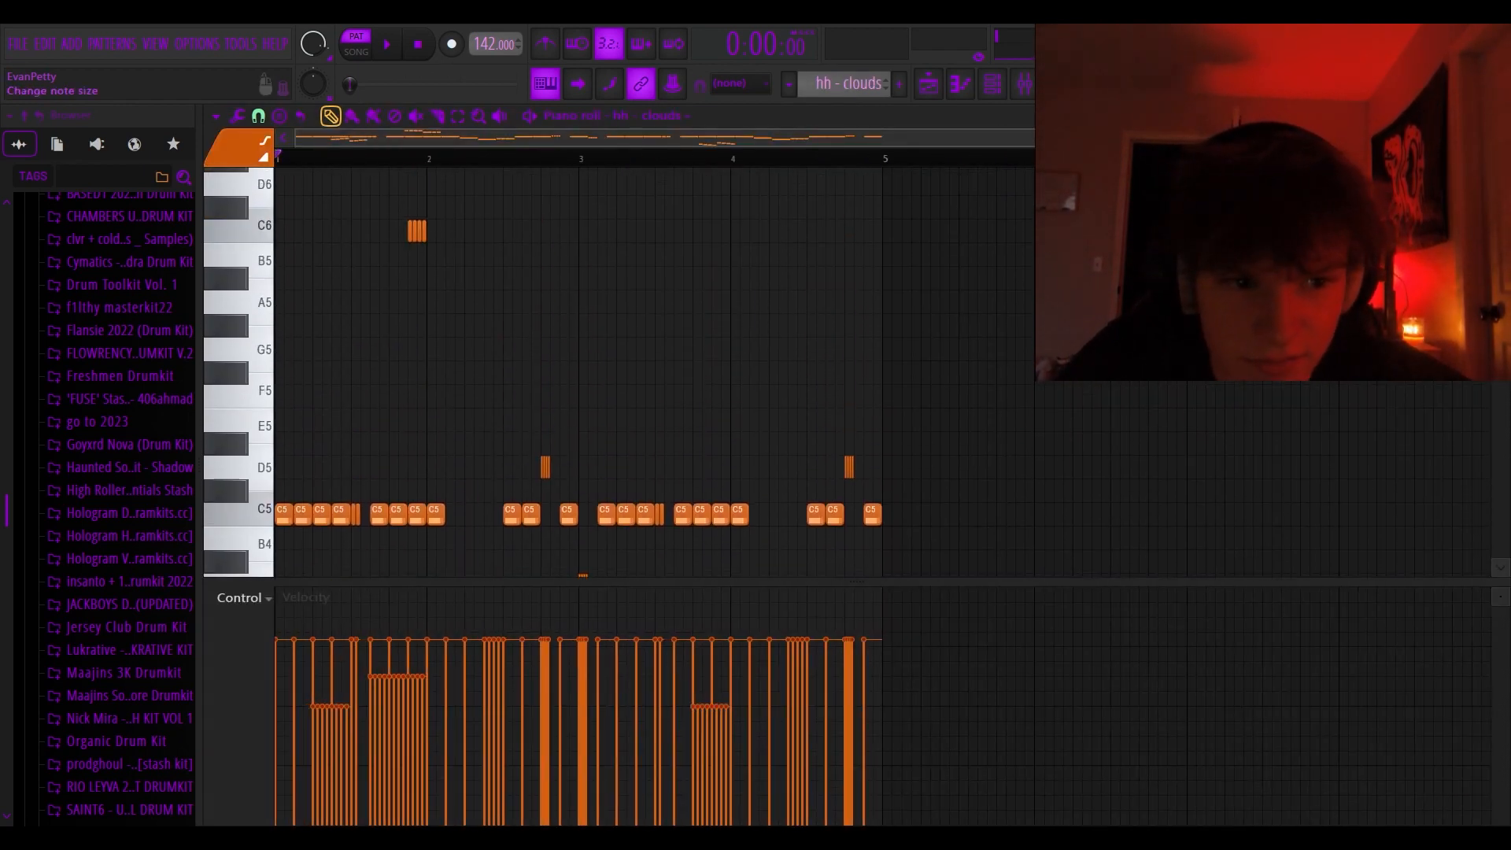
scroll(1075, 234, down, 1)
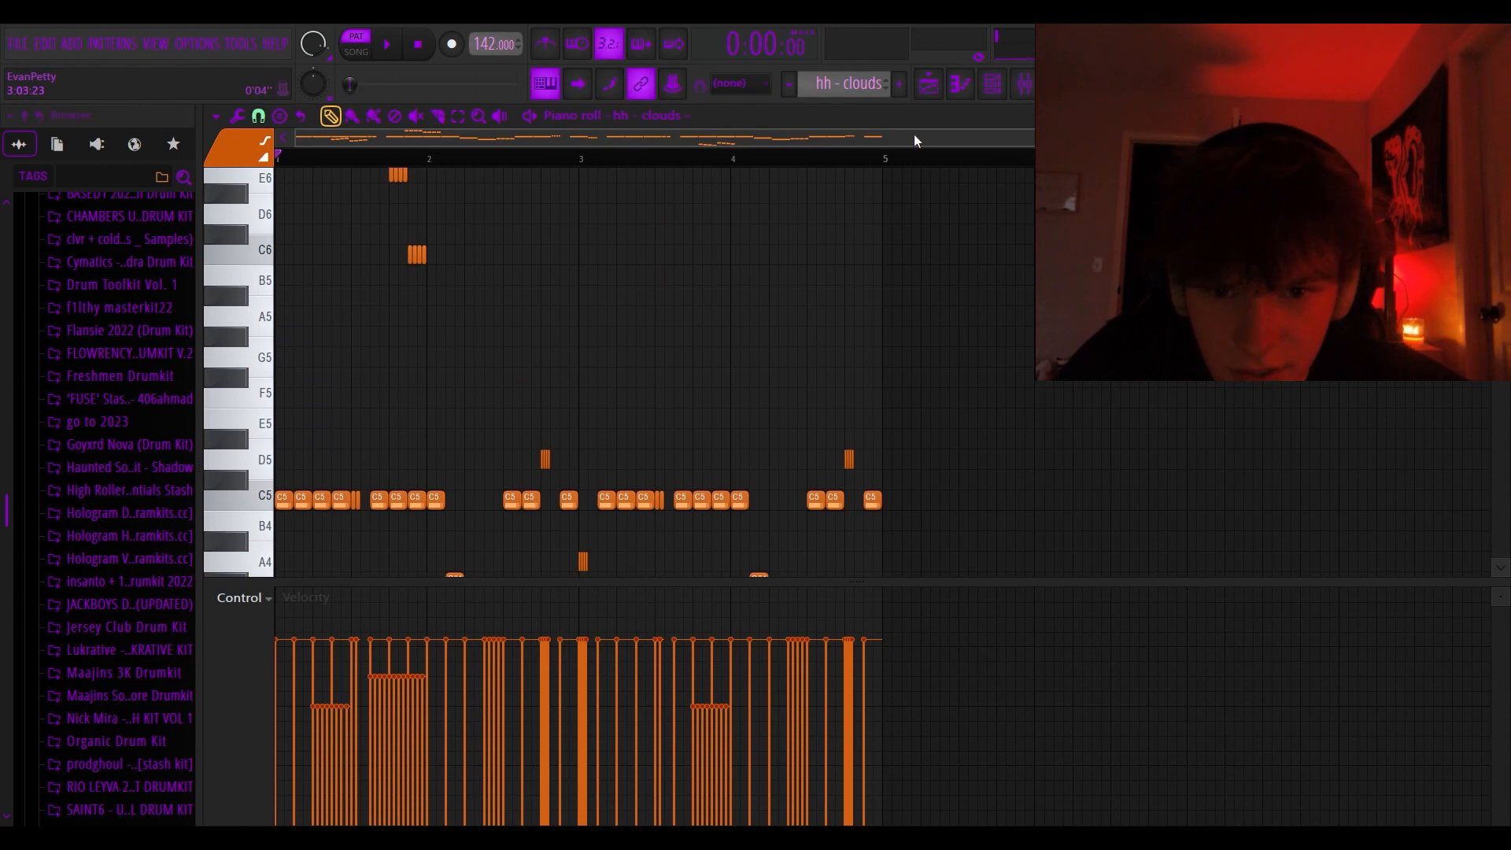
scroll(579, 373, down, 3)
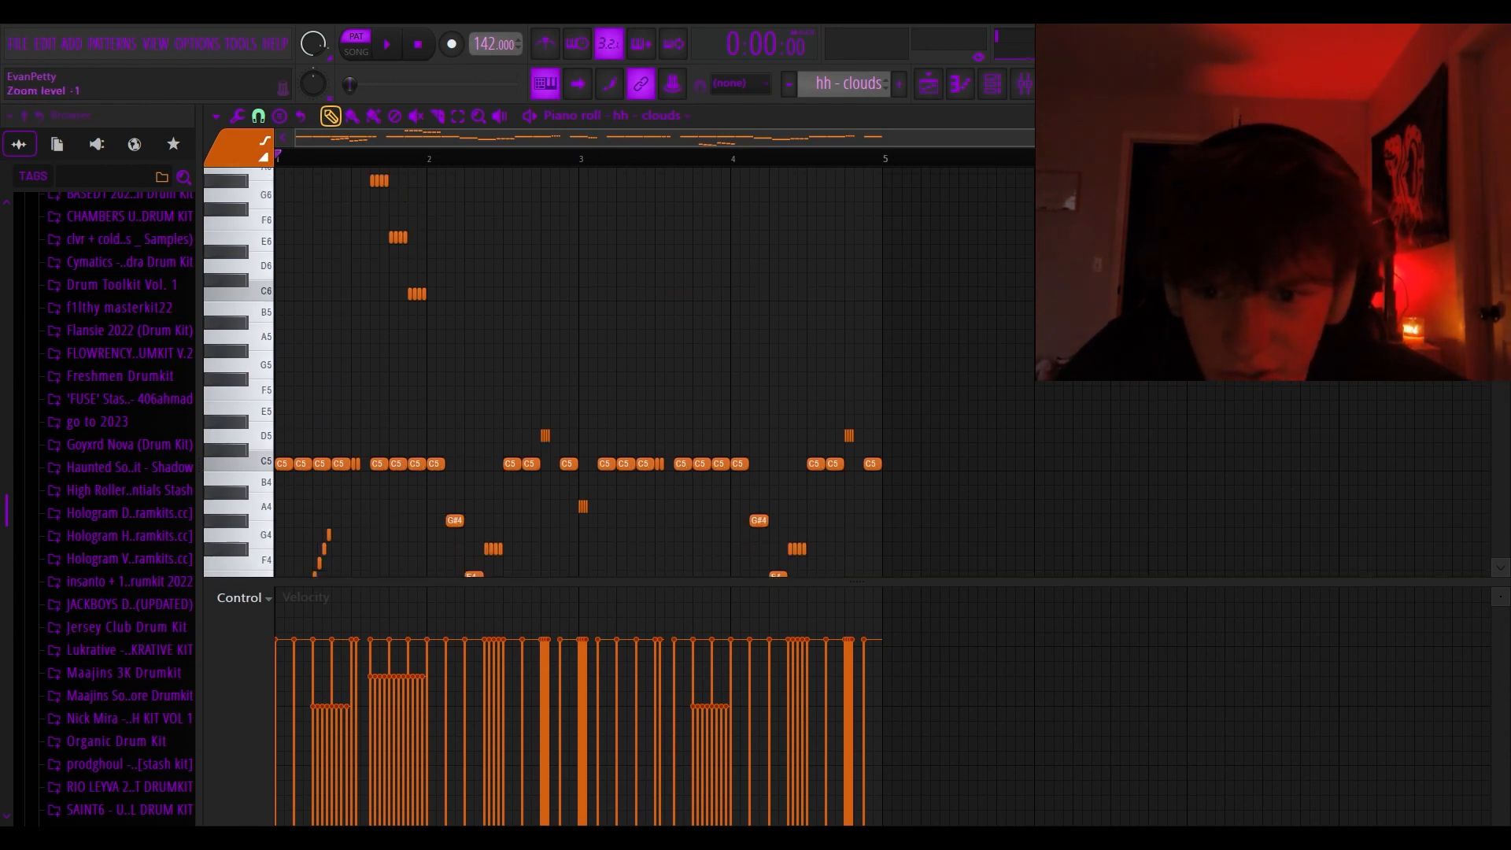
scroll(937, 202, down, 2)
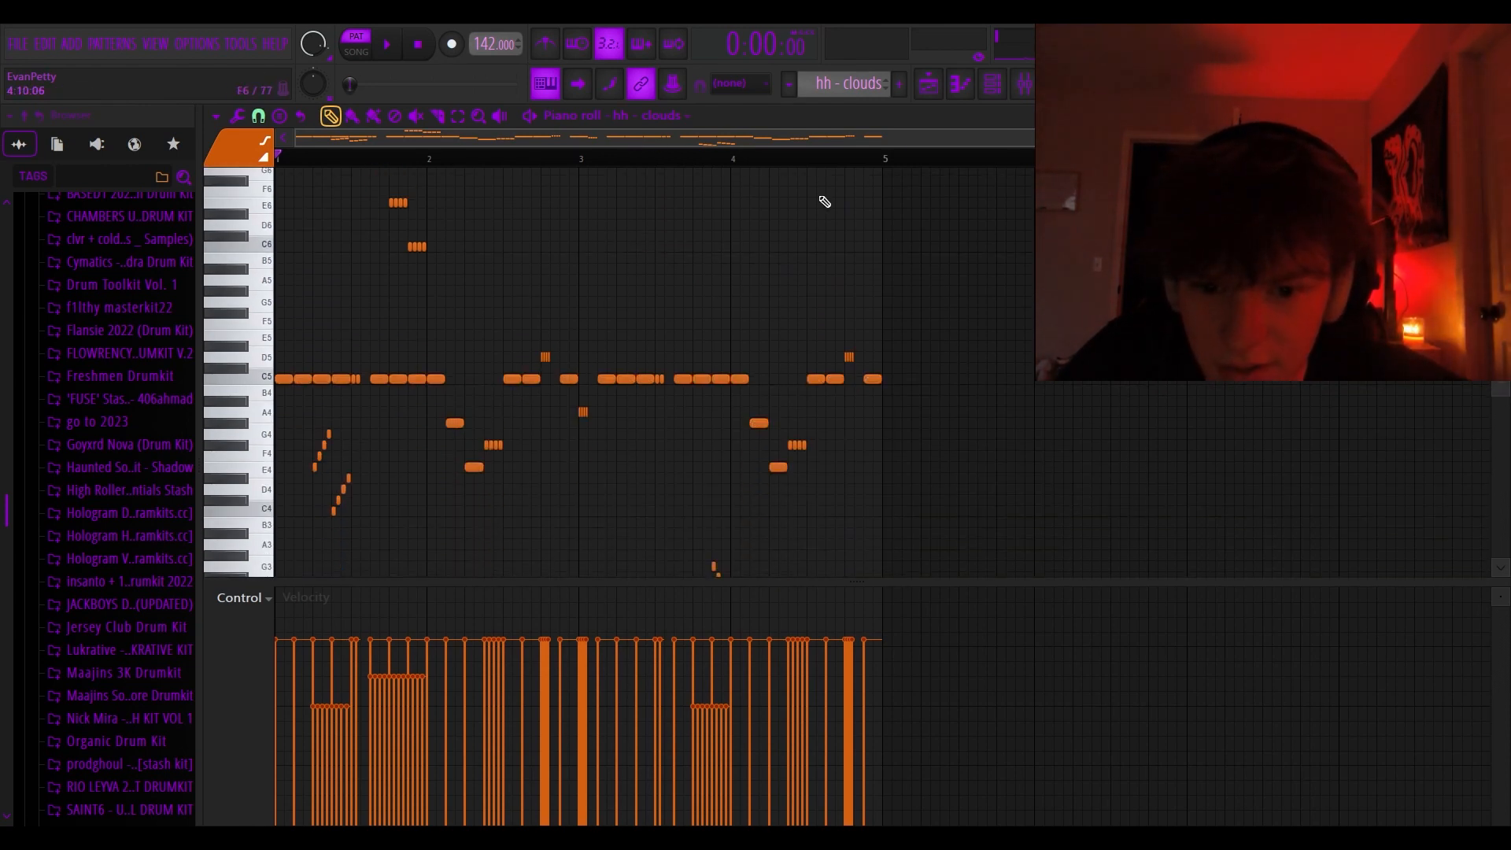
scroll(824, 202, up, 1)
scroll(284, 525, up, 3)
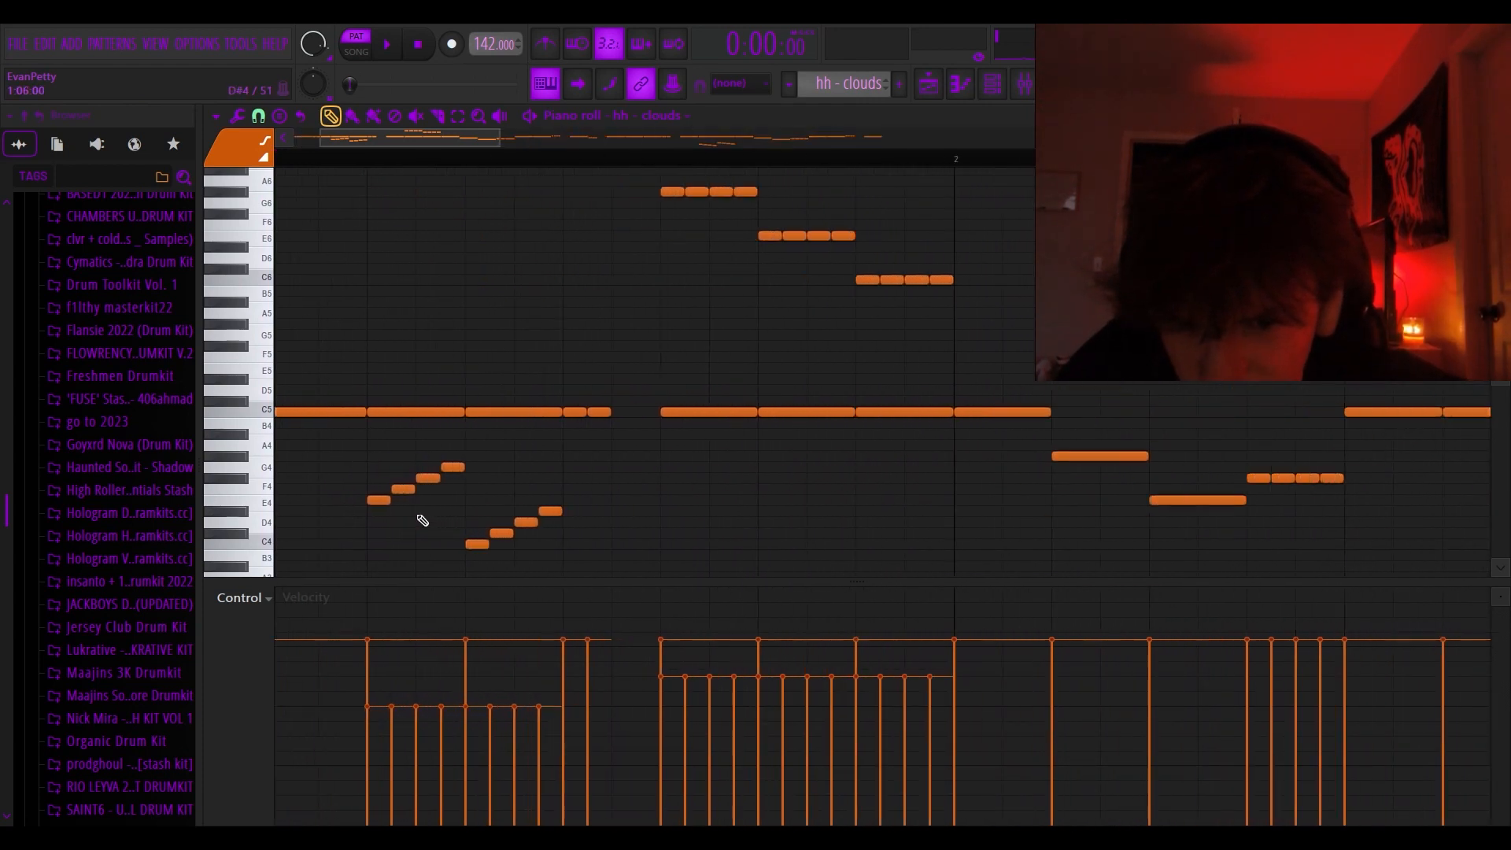
scroll(637, 455, down, 3)
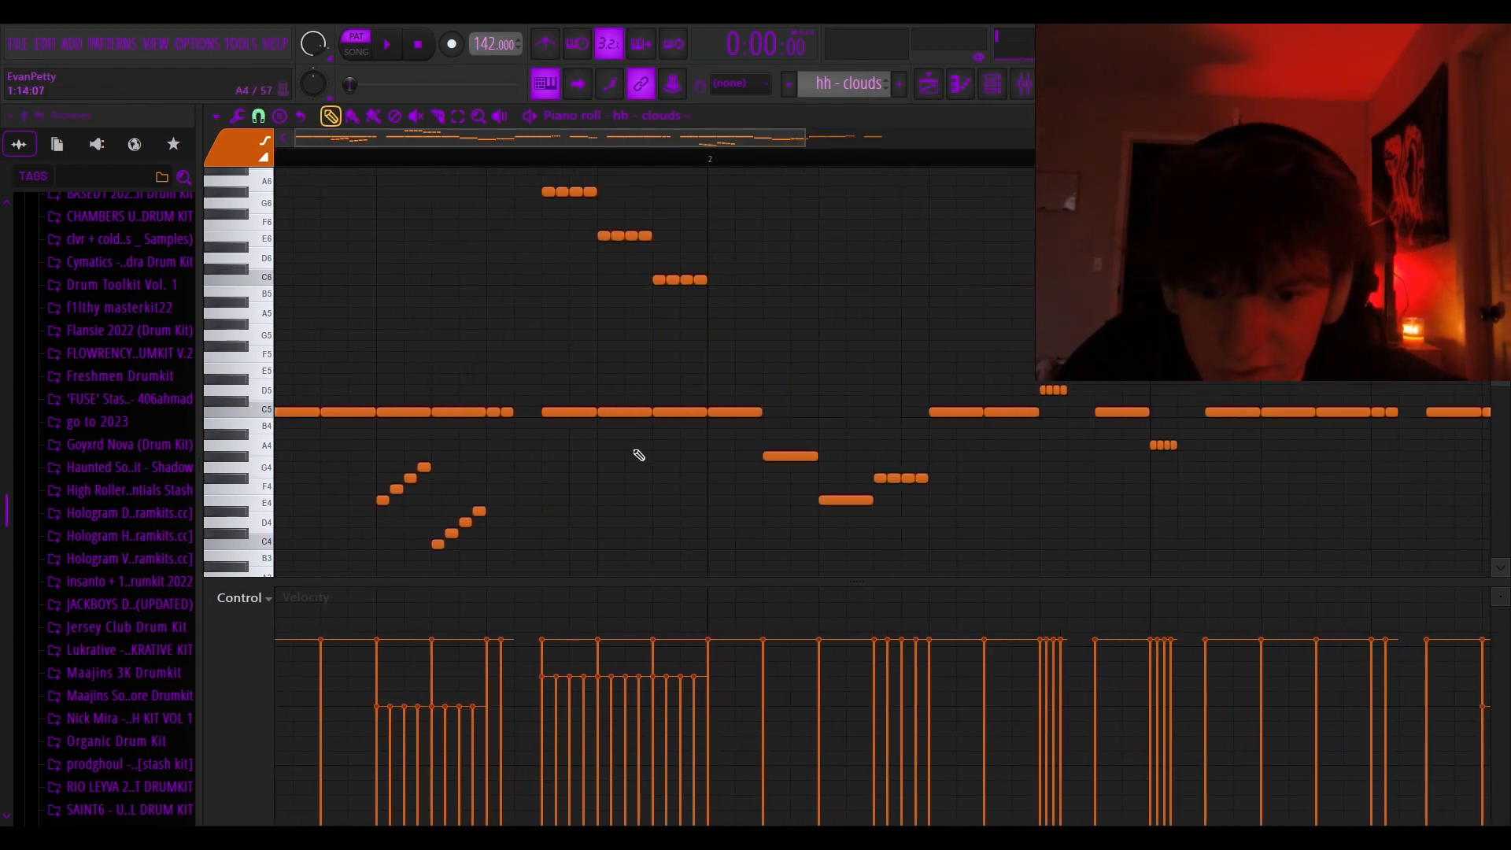
scroll(621, 463, down, 3)
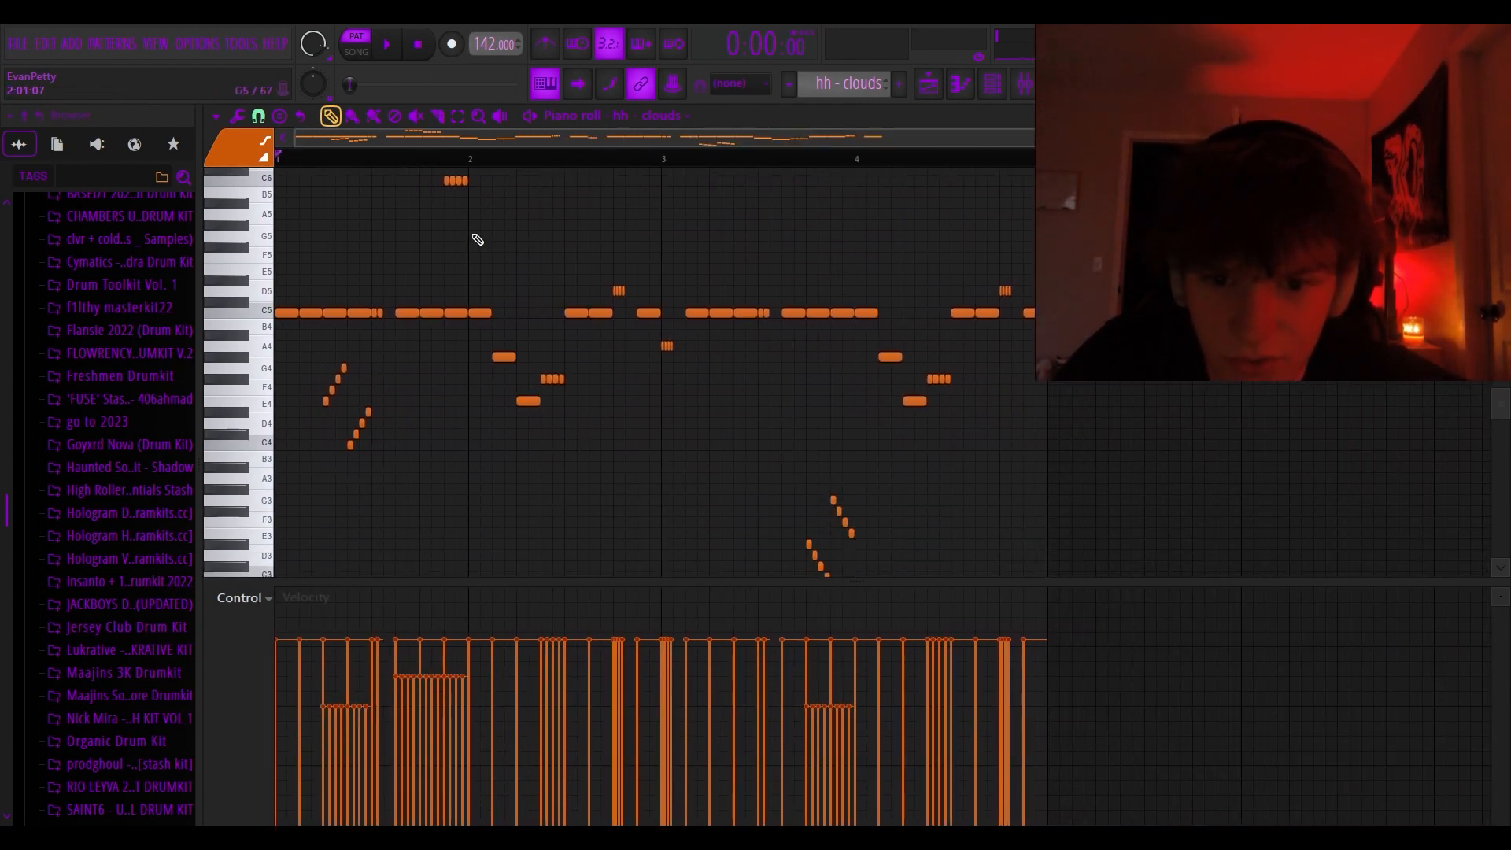
scroll(478, 239, down, 2)
key(space)
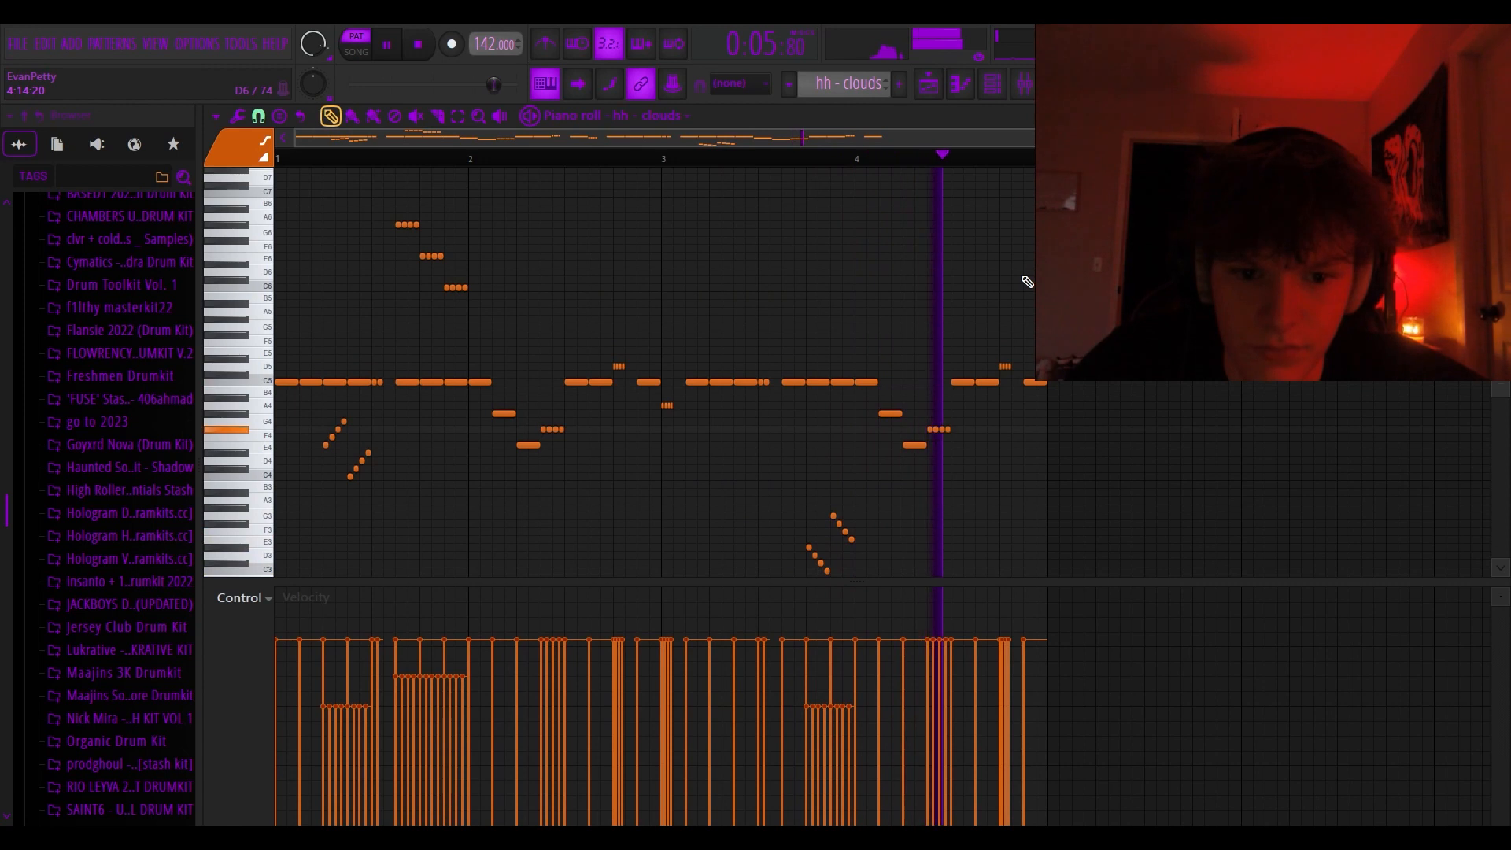
scroll(320, 327, up, 5)
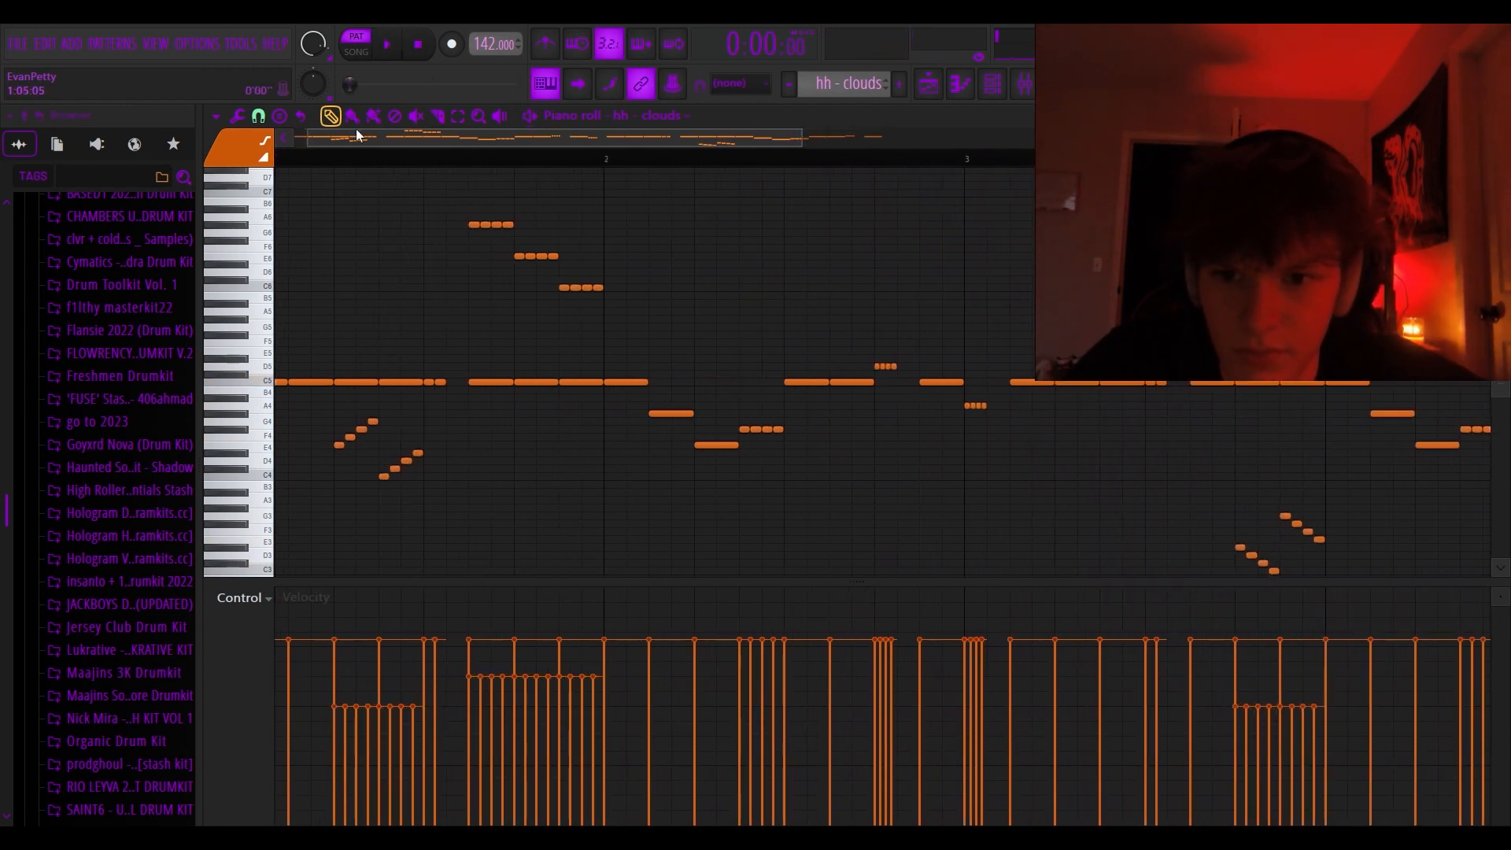
Try chopping the third C5 note in bar 1 of hh - clouds into four shorter notes, and undo the chop
mouse_move(1500, 139)
mouse_down()
mouse_move(1500, 110)
mouse_move(1500, 123)
mouse_up()
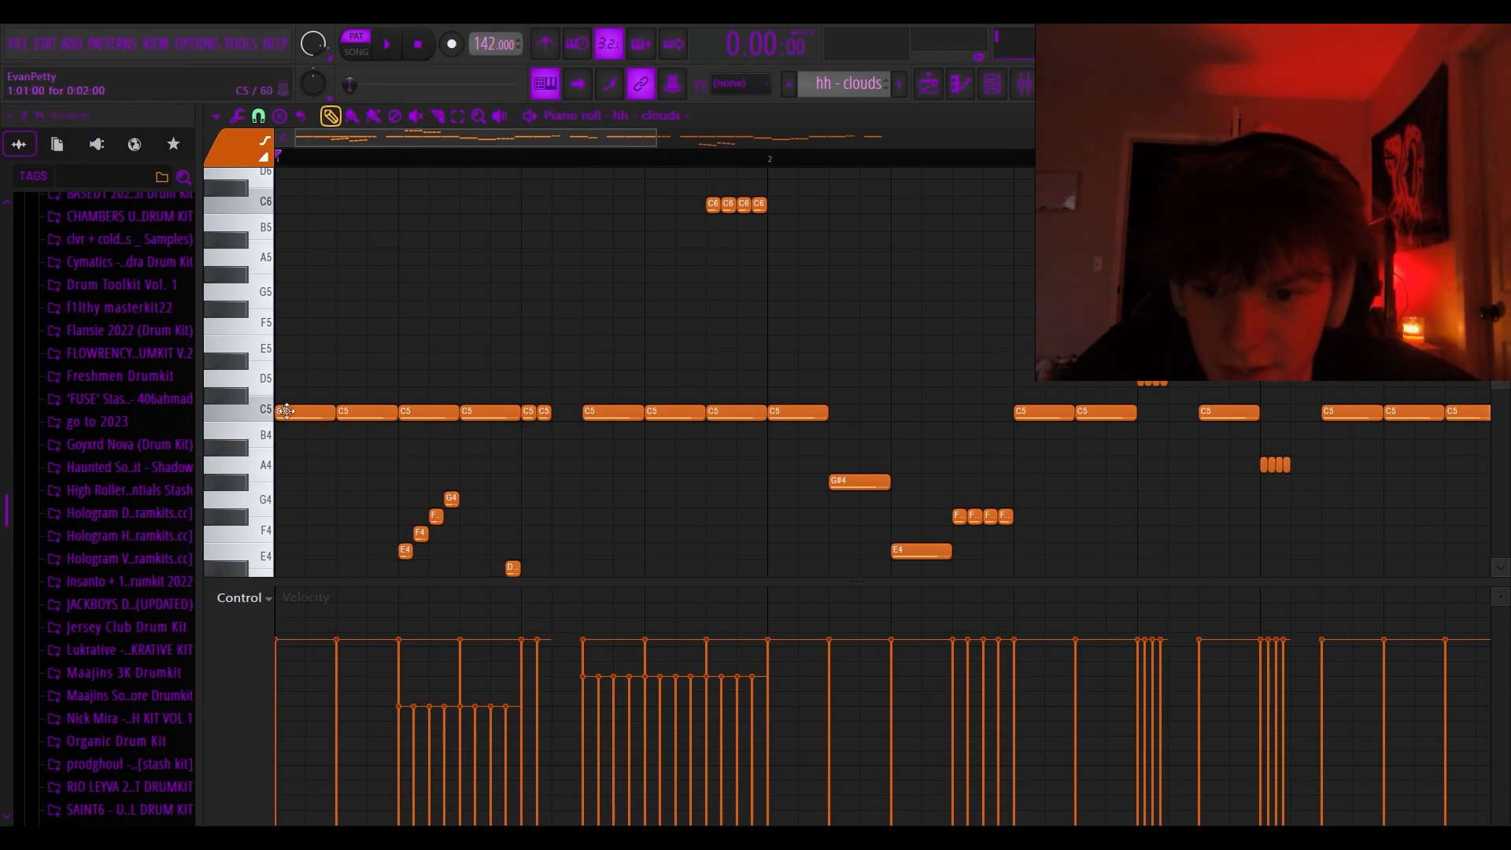
click(423, 411)
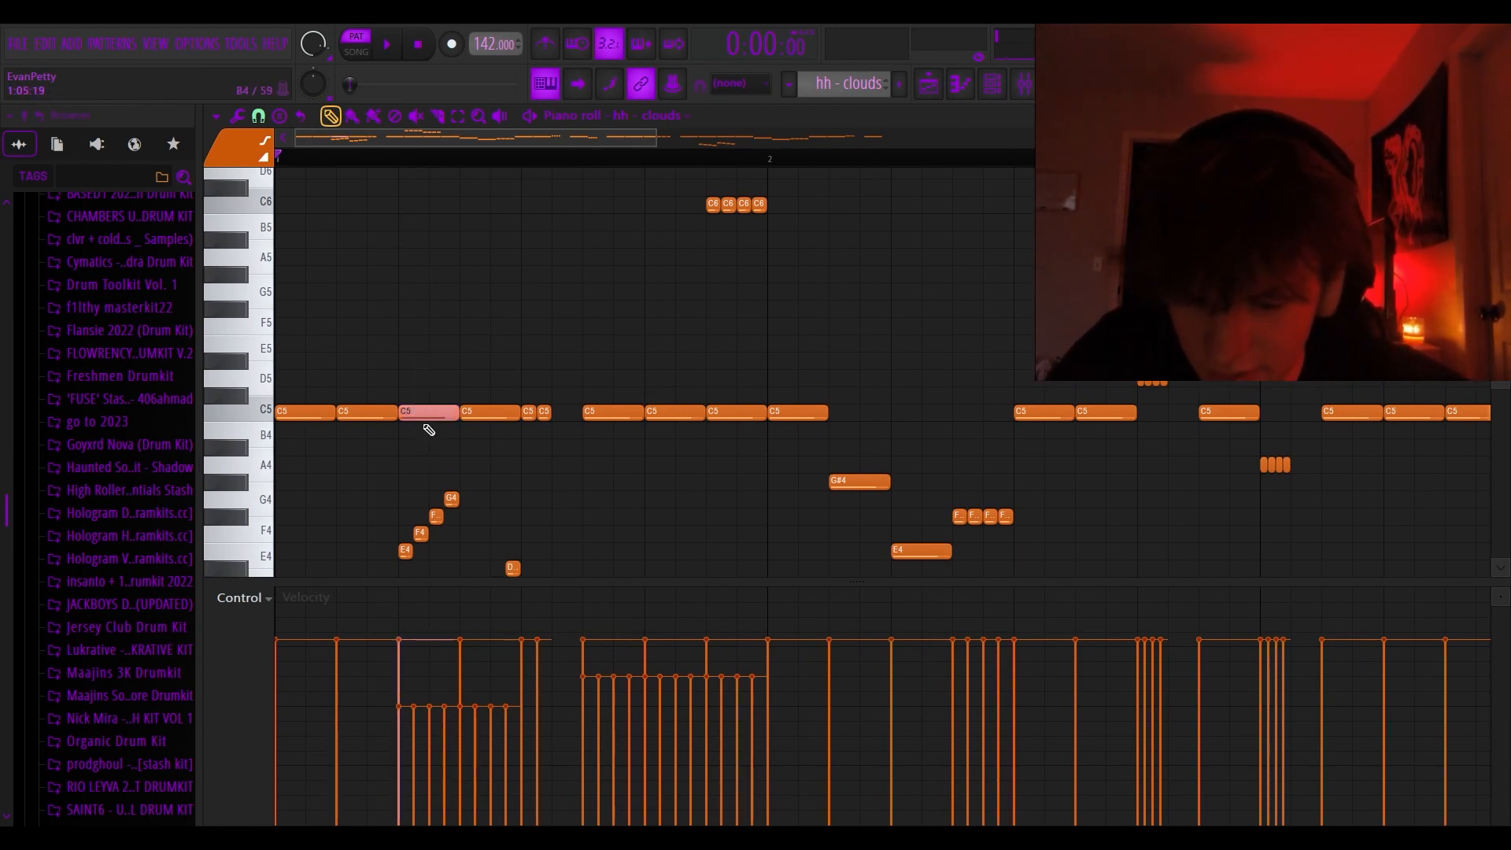
click(443, 356)
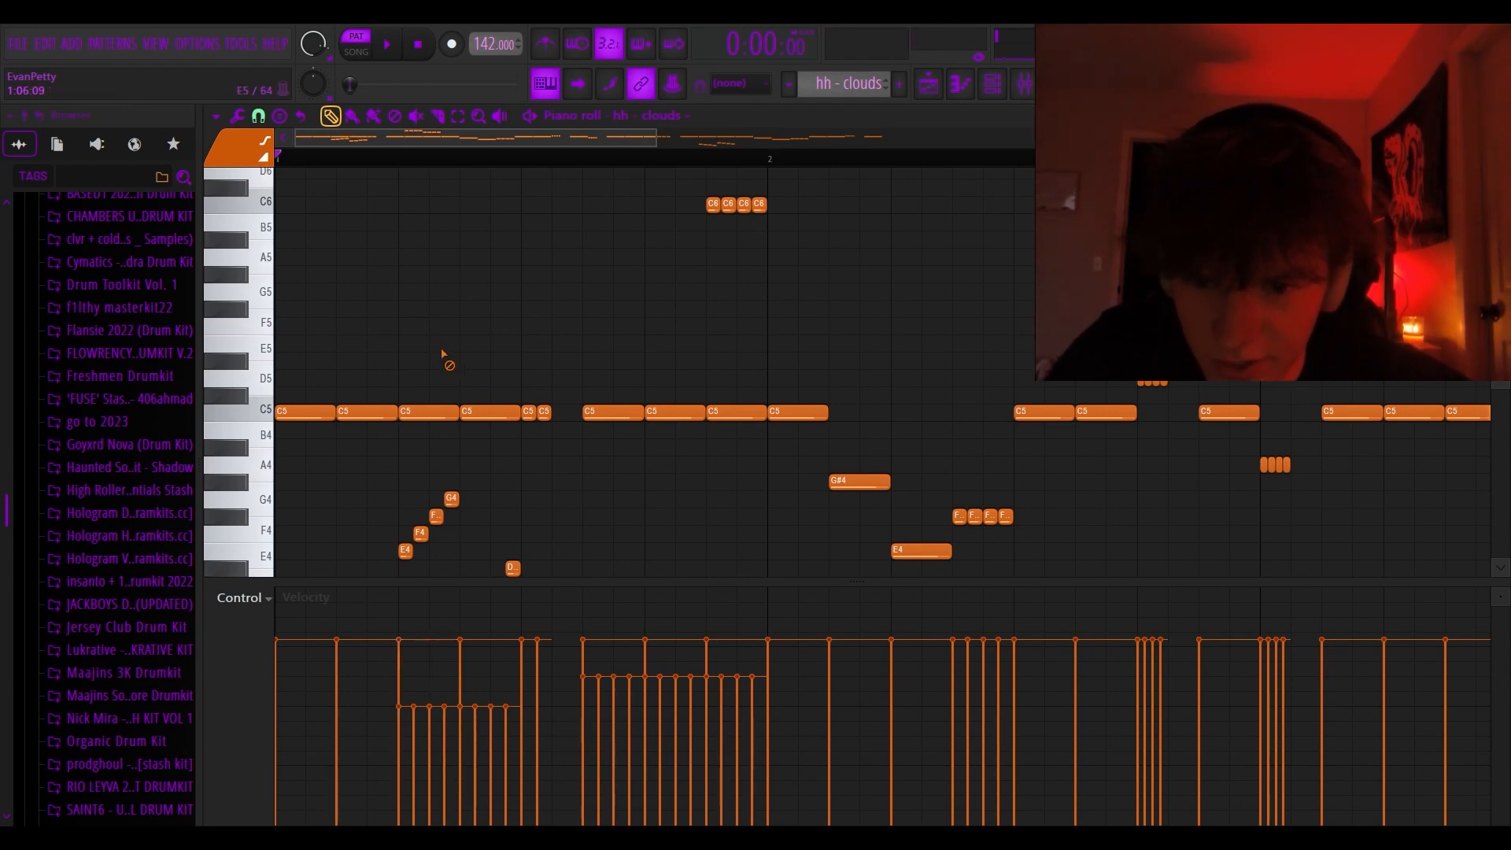
click(432, 410)
key(ctrl+u)
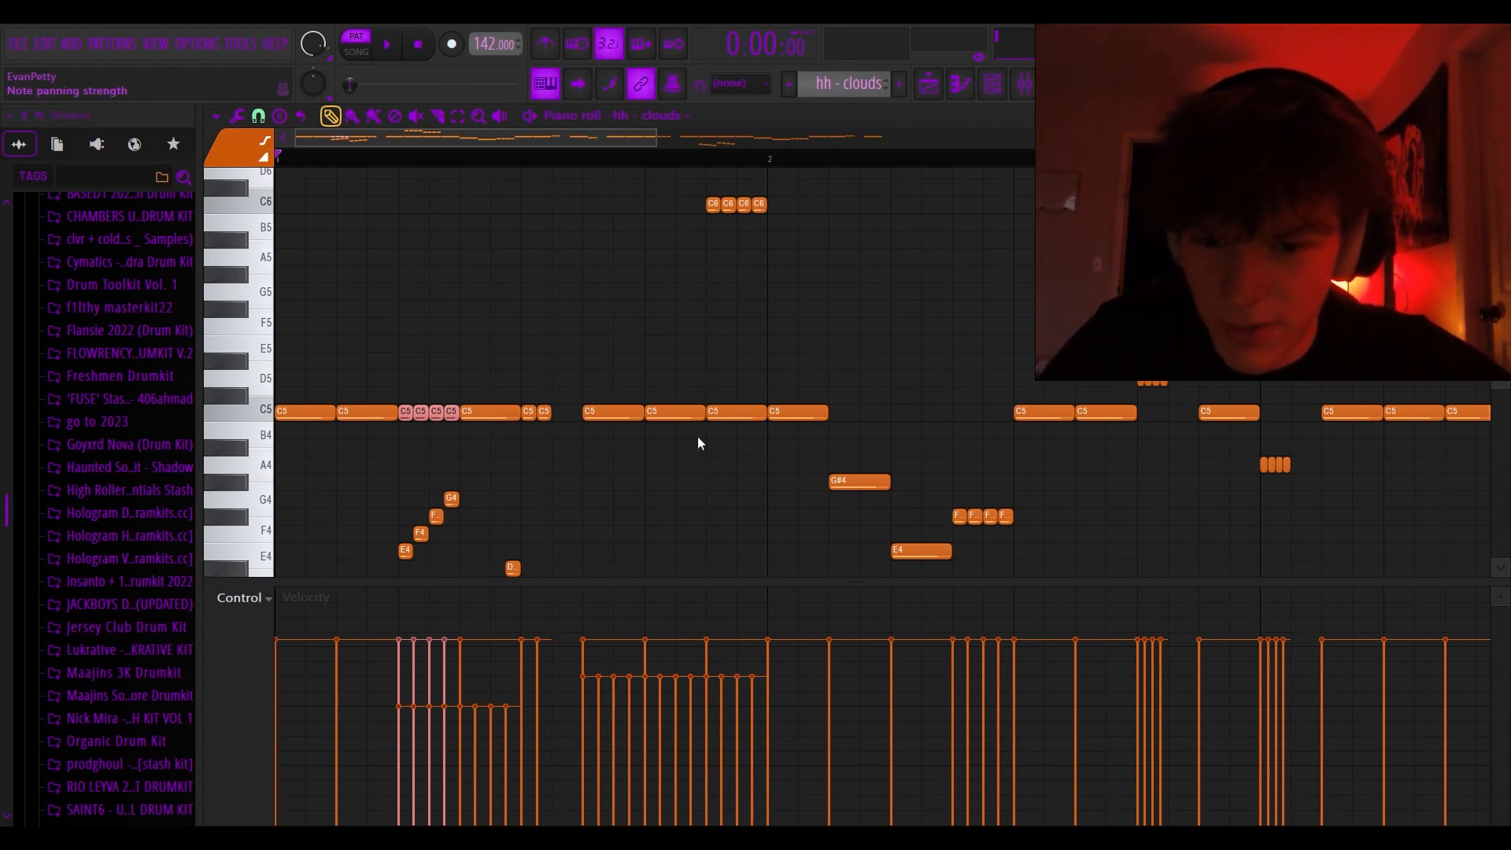
key(ctrl+z)
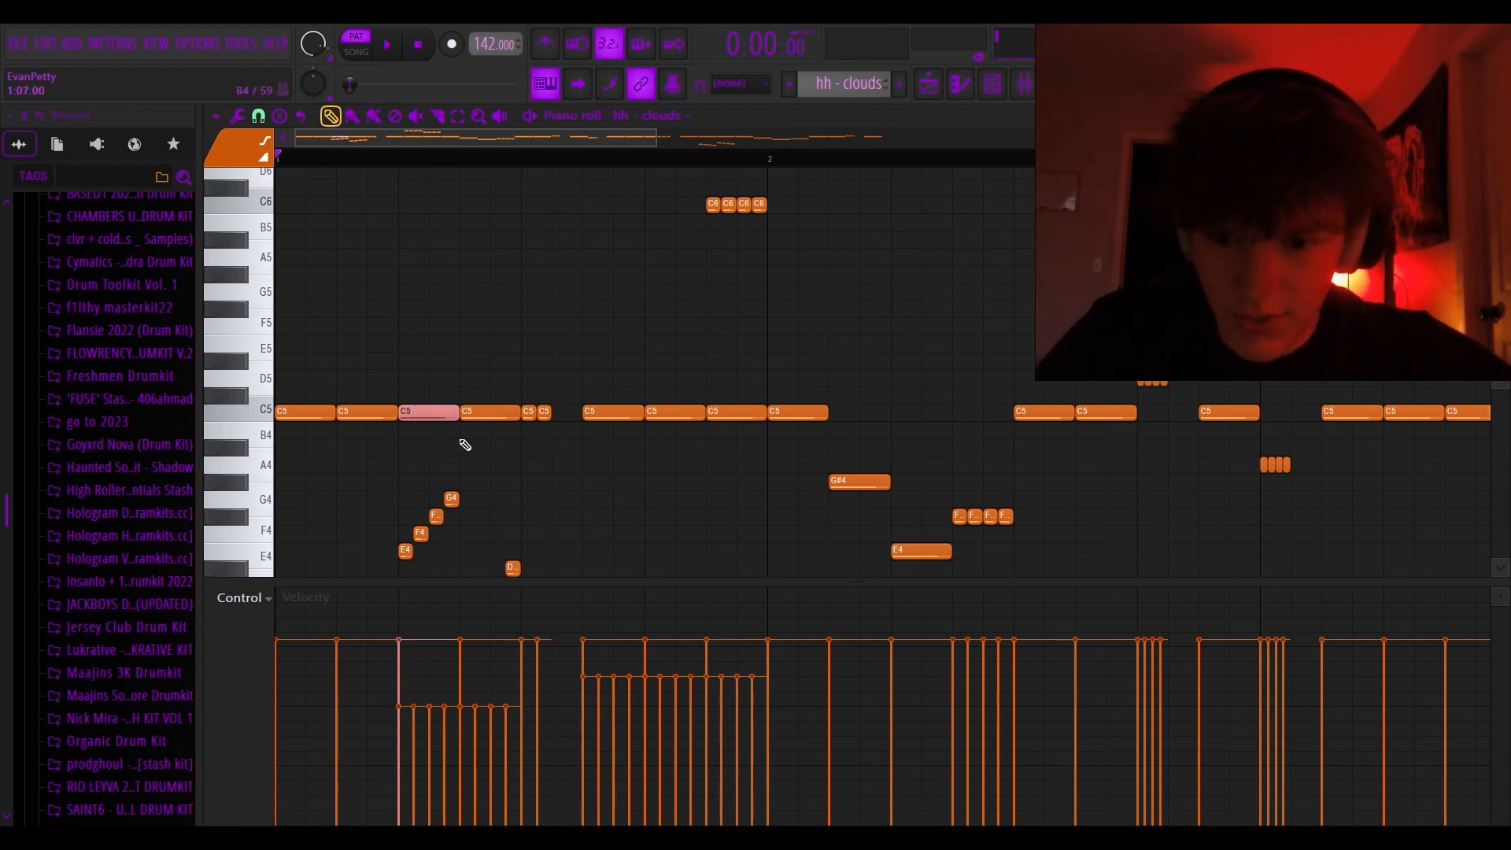
Examine the two rising low-pitched rolls in bar 1 of hh - clouds and how their notes are spaced
scroll(514, 300, down, 3)
scroll(393, 400, up, 3)
drag(386, 337, 725, 511)
click(438, 448)
right_click(437, 451)
scroll(441, 469, down, 3)
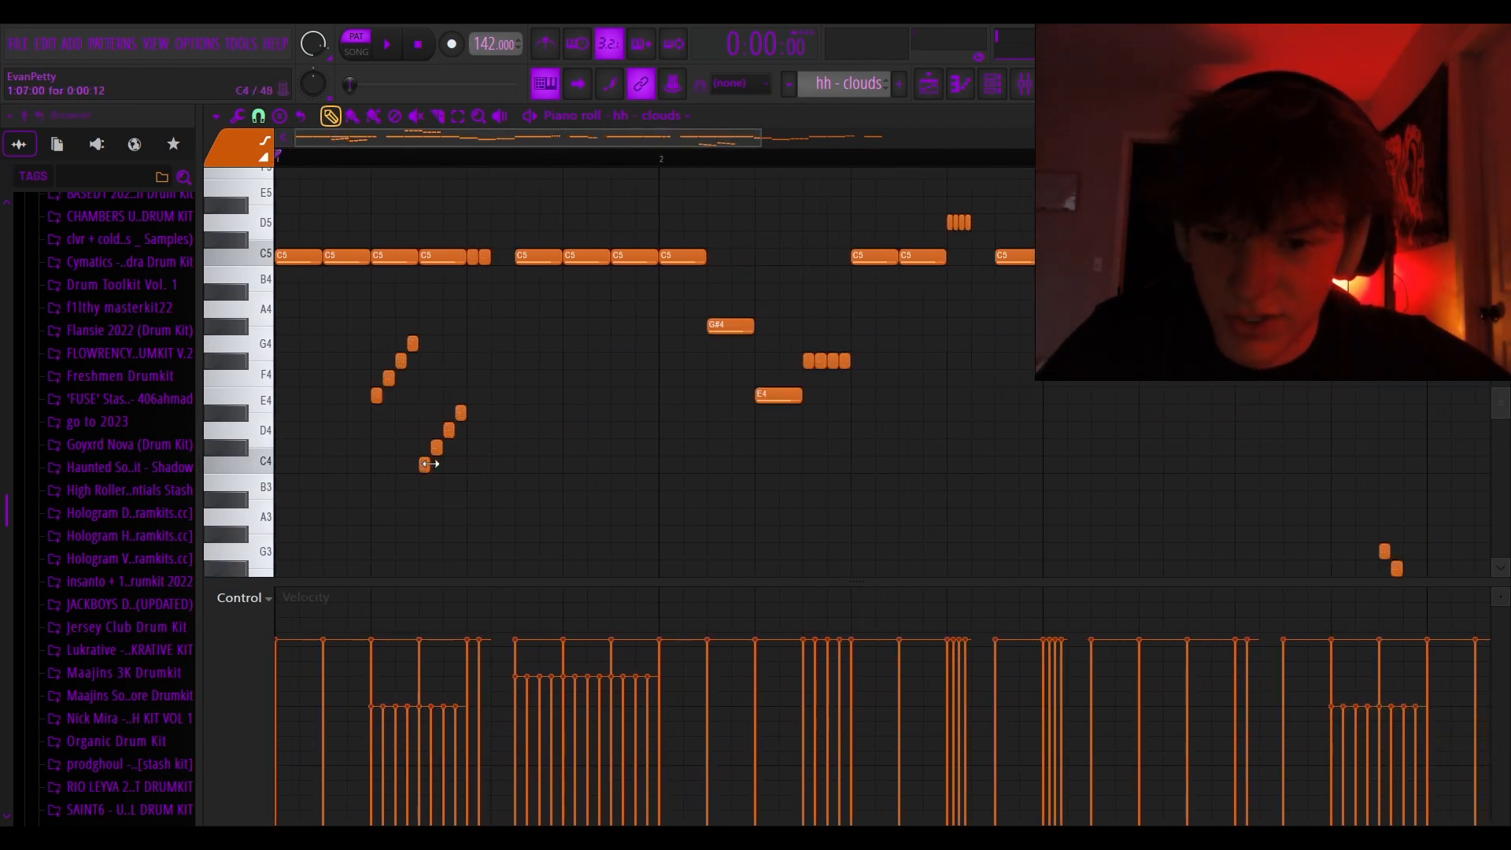
scroll(406, 466, up, 2)
scroll(407, 430, down, 1)
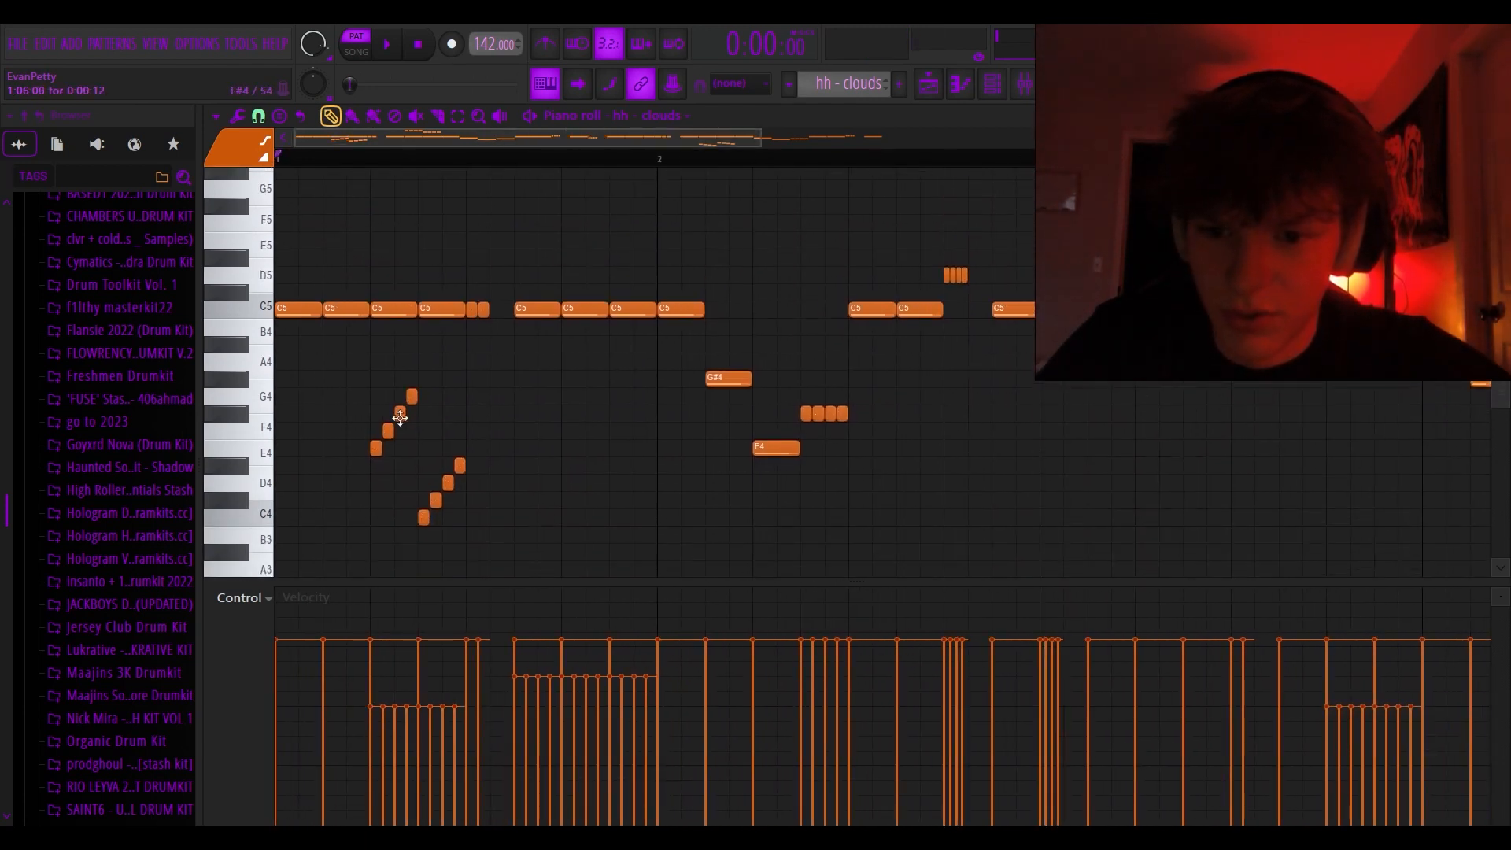
scroll(370, 331, down, 2)
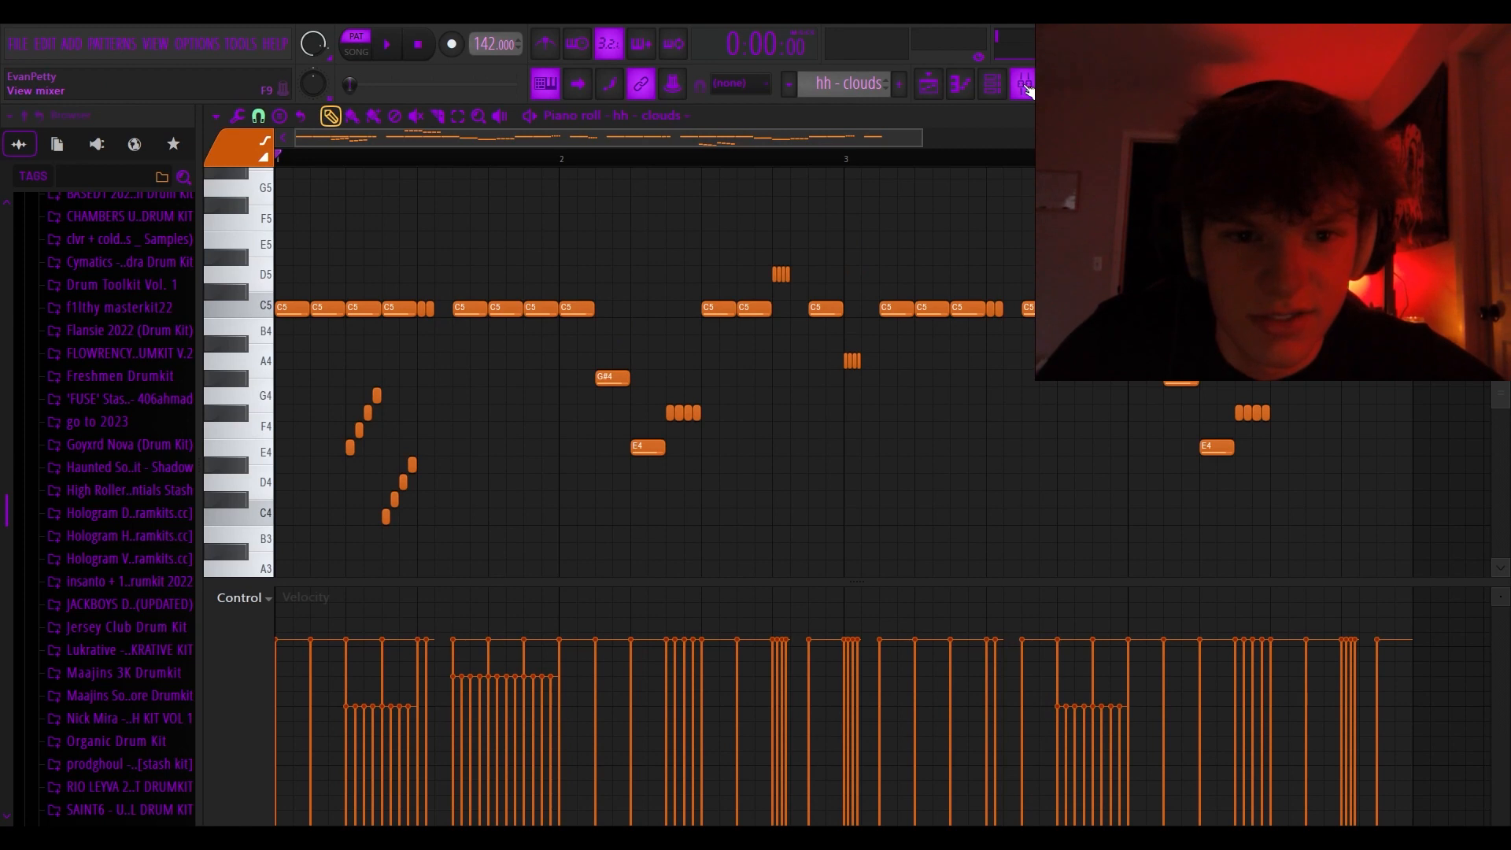
Open the mixer and inspect the Fruity Reeverb 2 settings and the Portal effect on Insert 10
click(1025, 86)
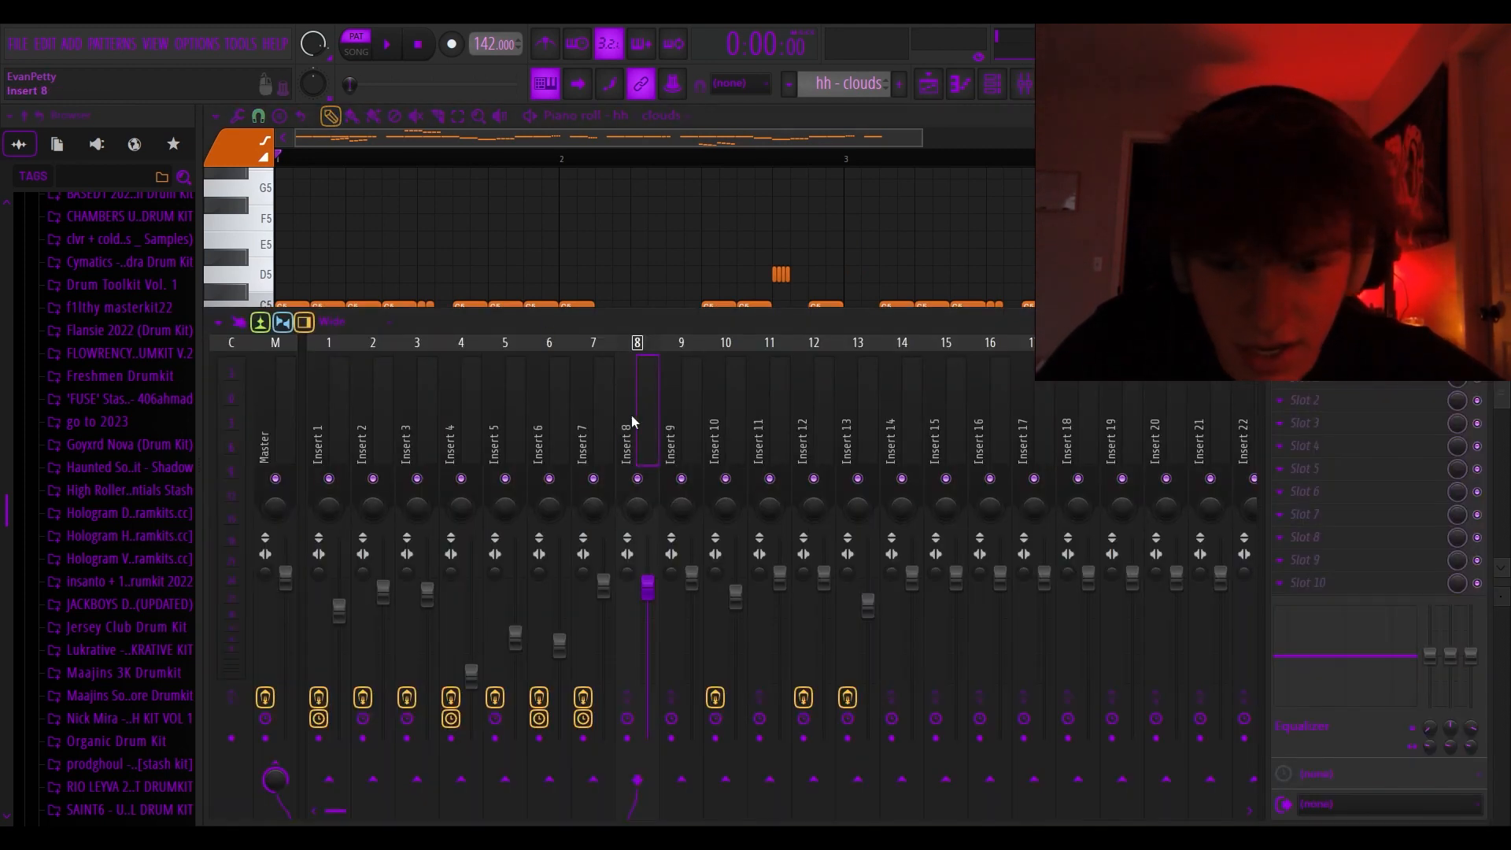
click(713, 430)
click(1307, 377)
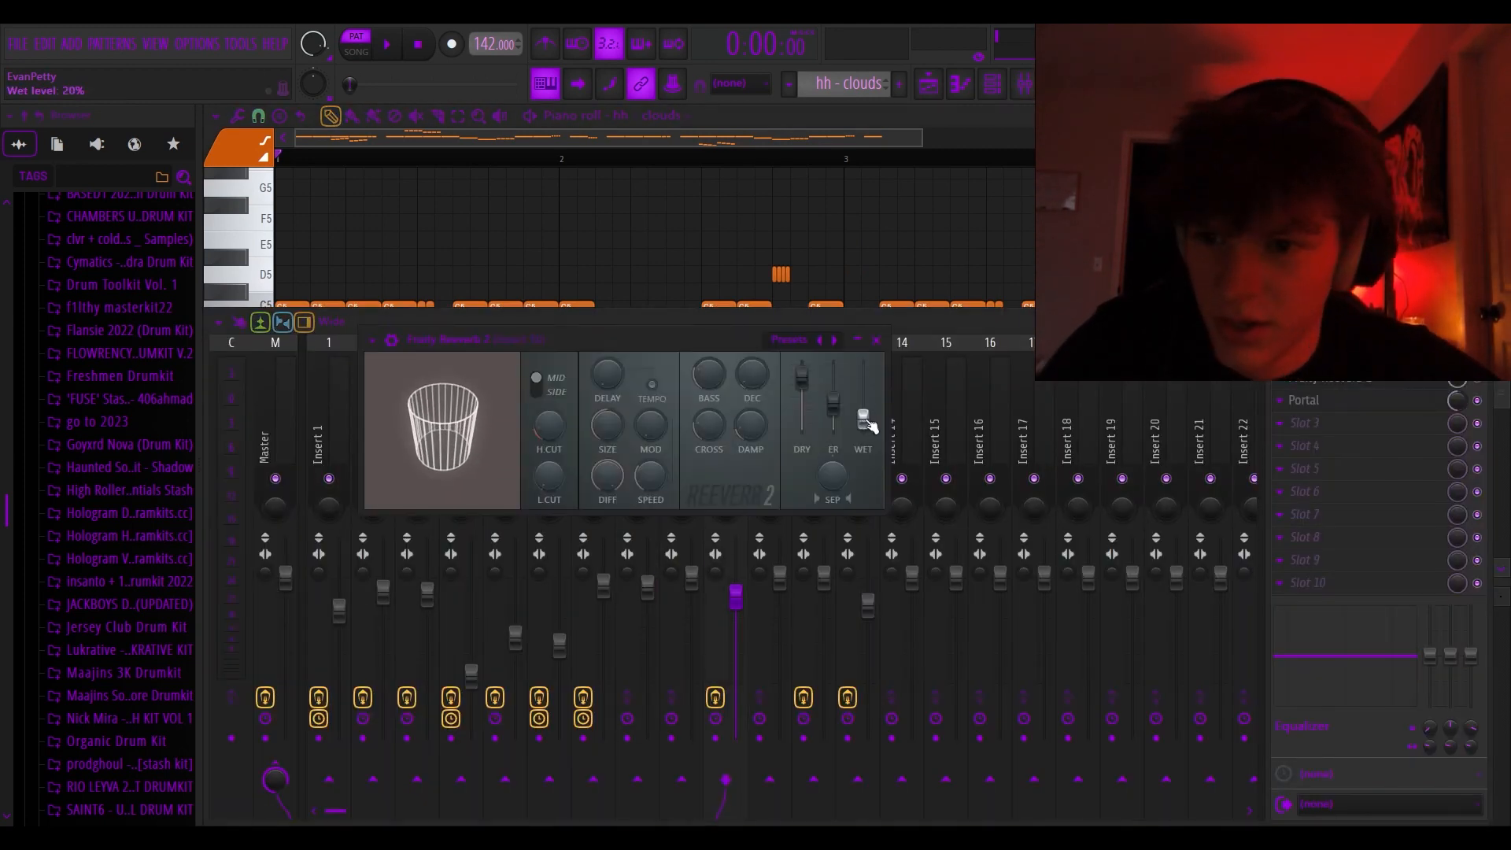
click(876, 340)
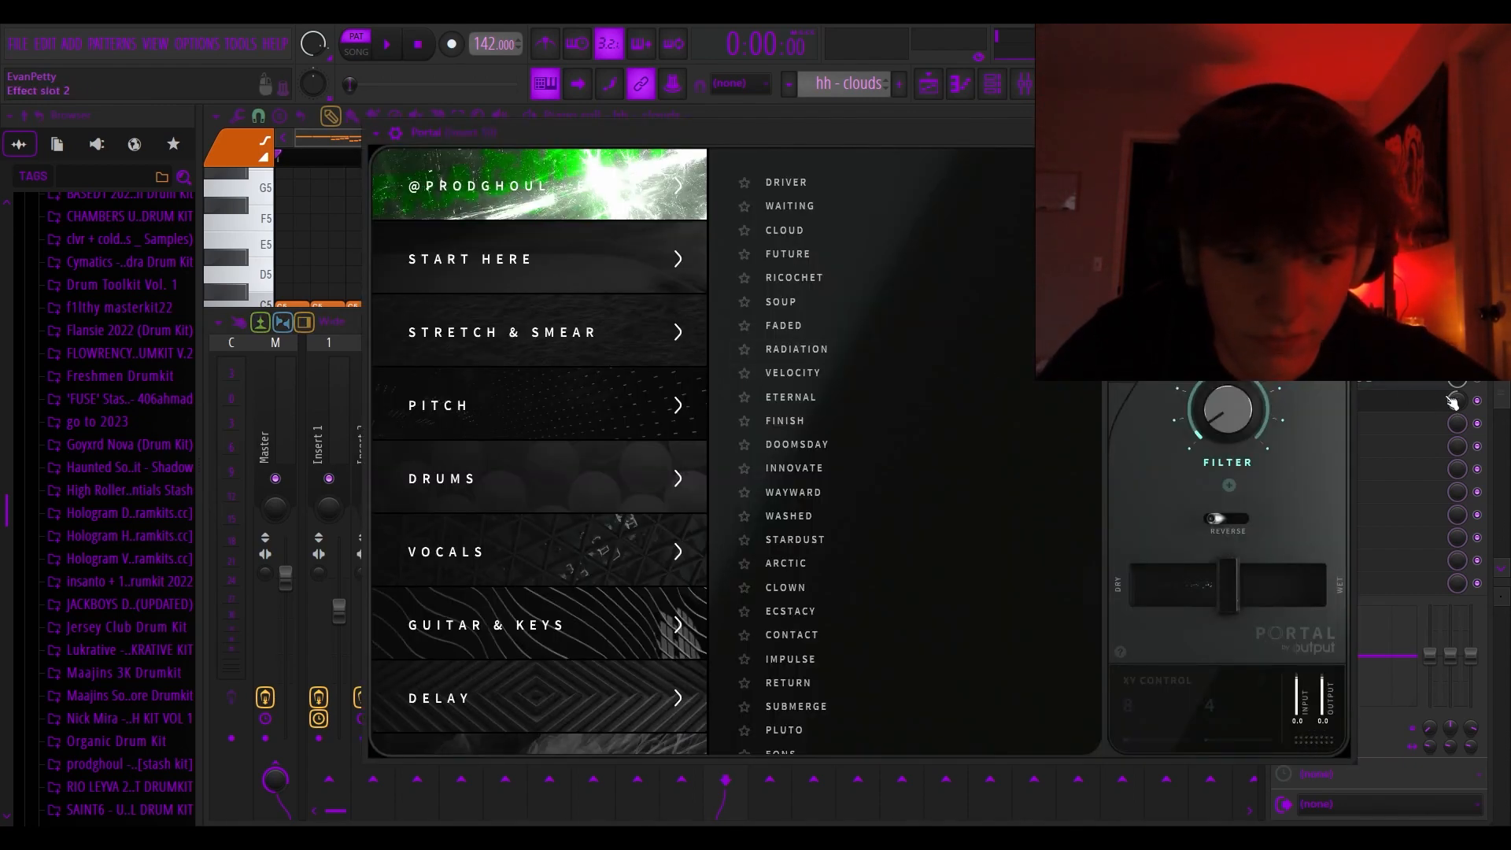
Look through Portal's preset packs and the open pack's preset list down to Unstable, and close the plugin window
scroll(462, 403, down, 5)
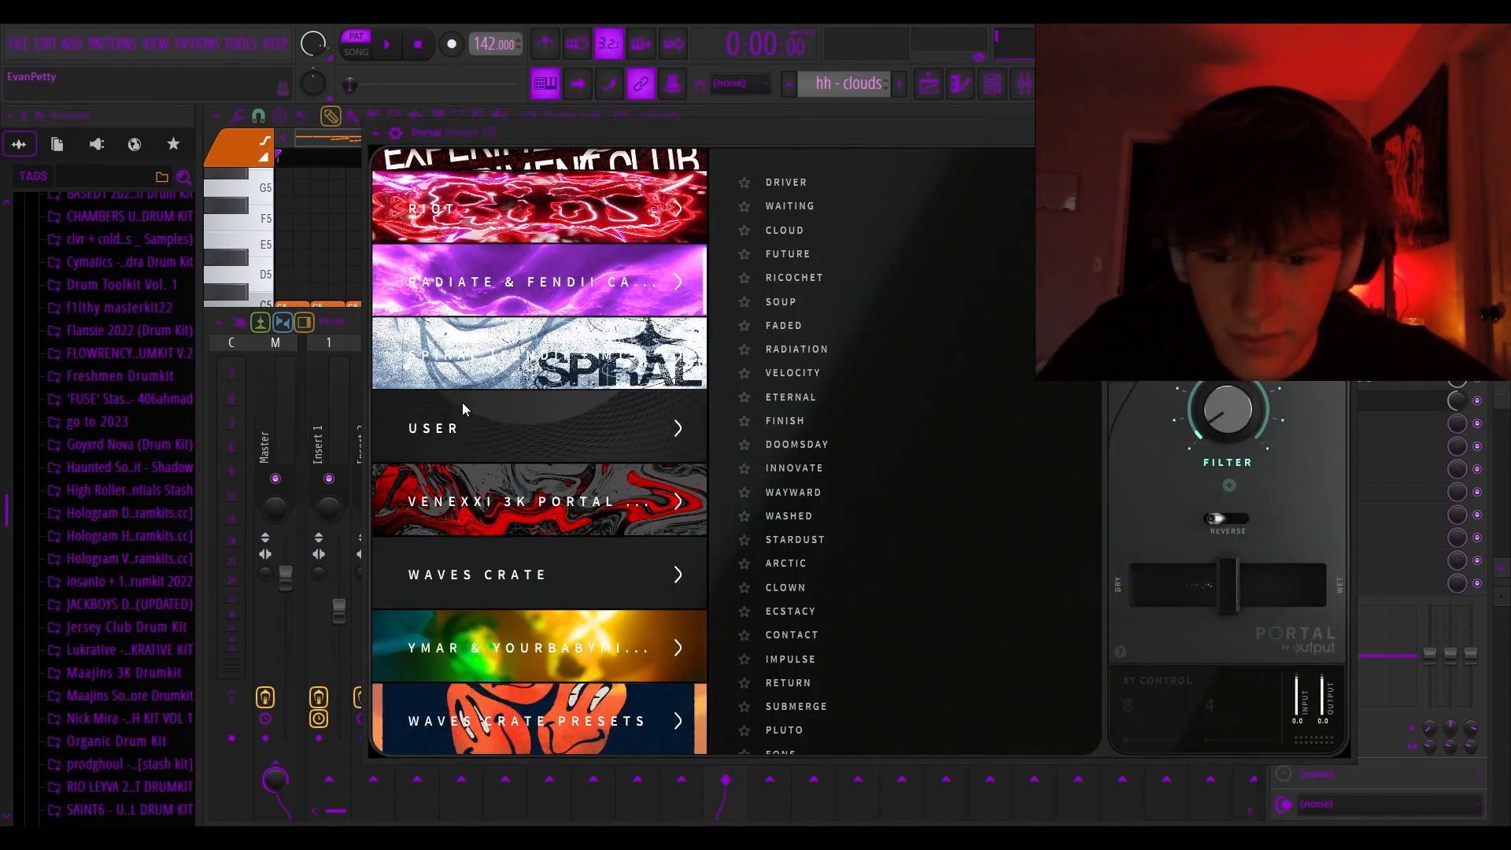
scroll(718, 476, down, 5)
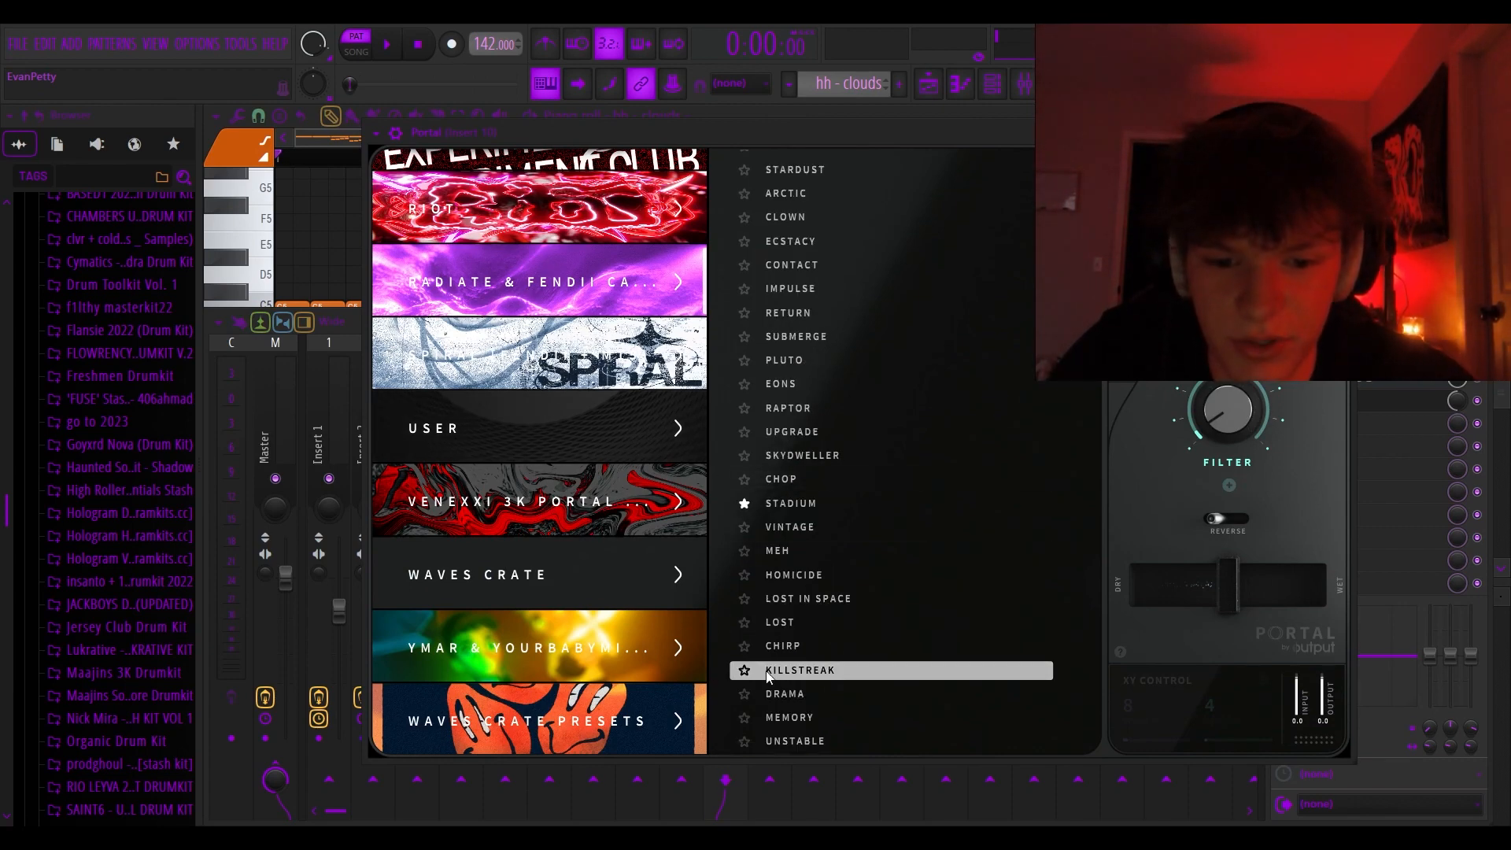
key(Escape)
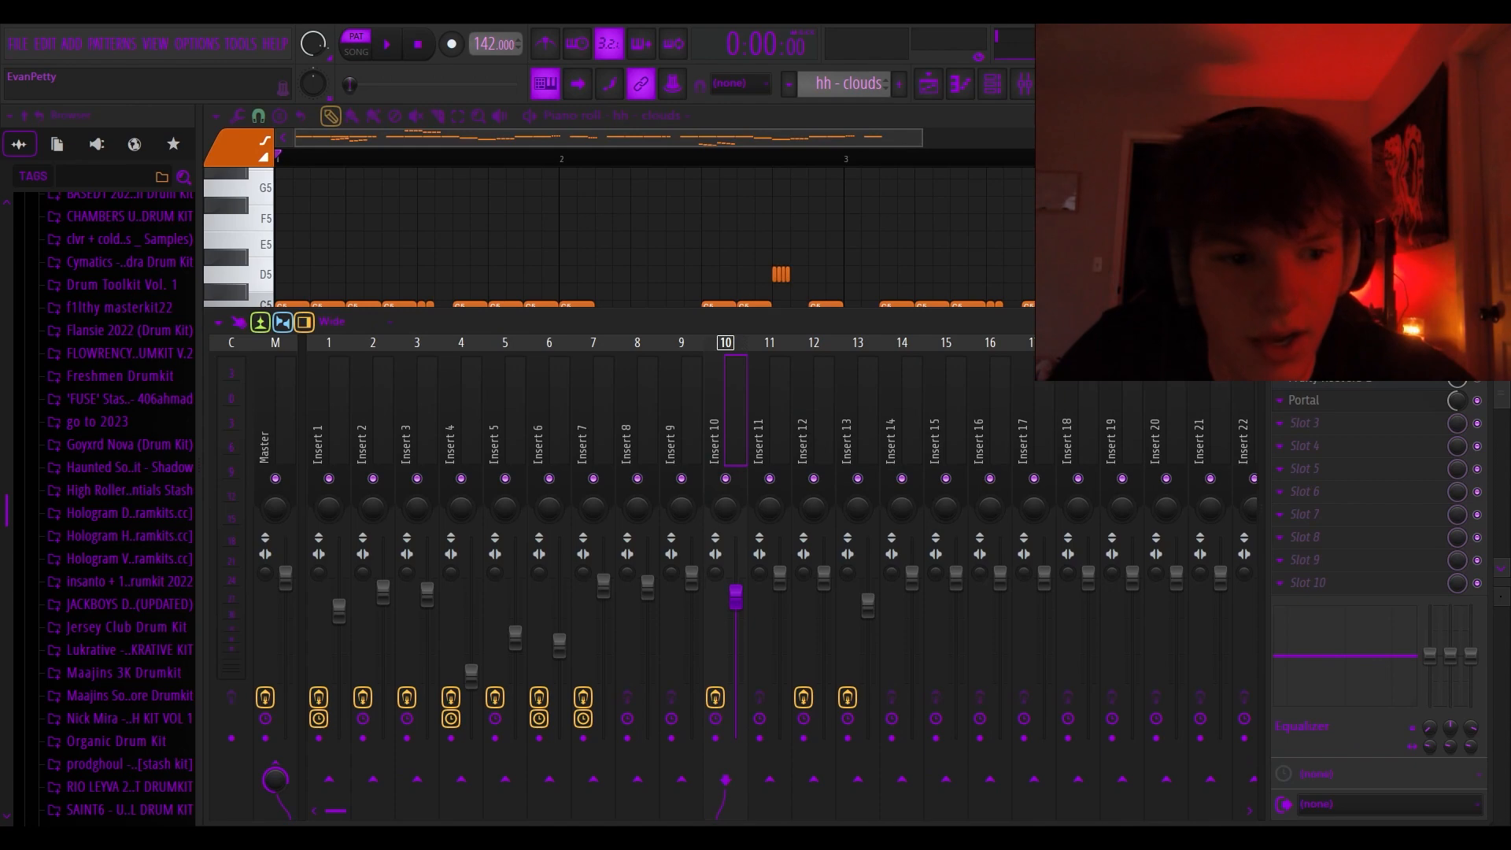
Close the mixer, open the playlist, and examine how the patterns and audio clips are arranged from bar 1 across the tracks
key(F9)
click(930, 84)
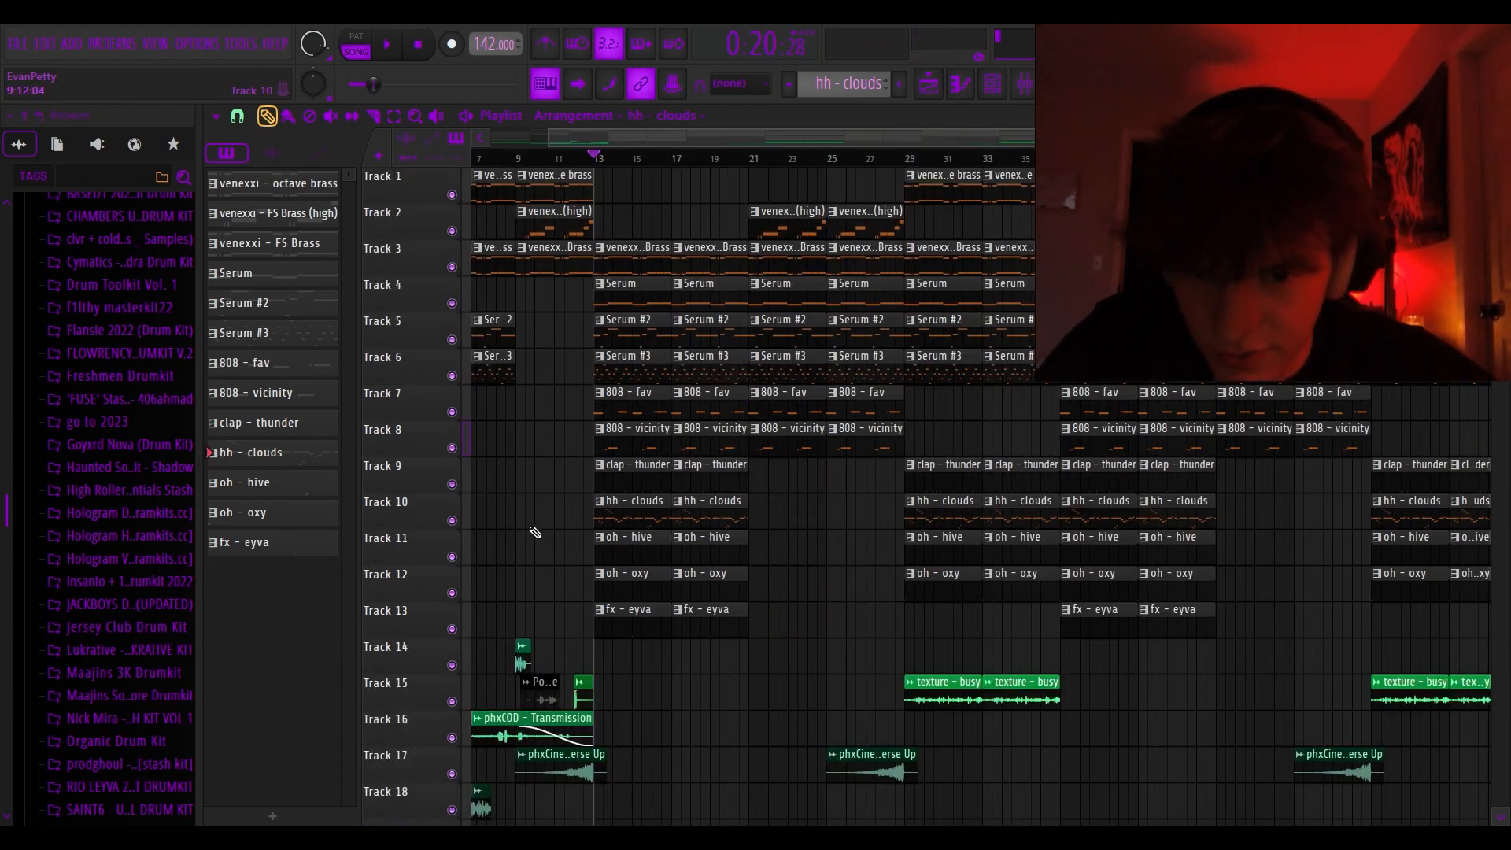
scroll(534, 531, up, 2)
drag(621, 138, 425, 139)
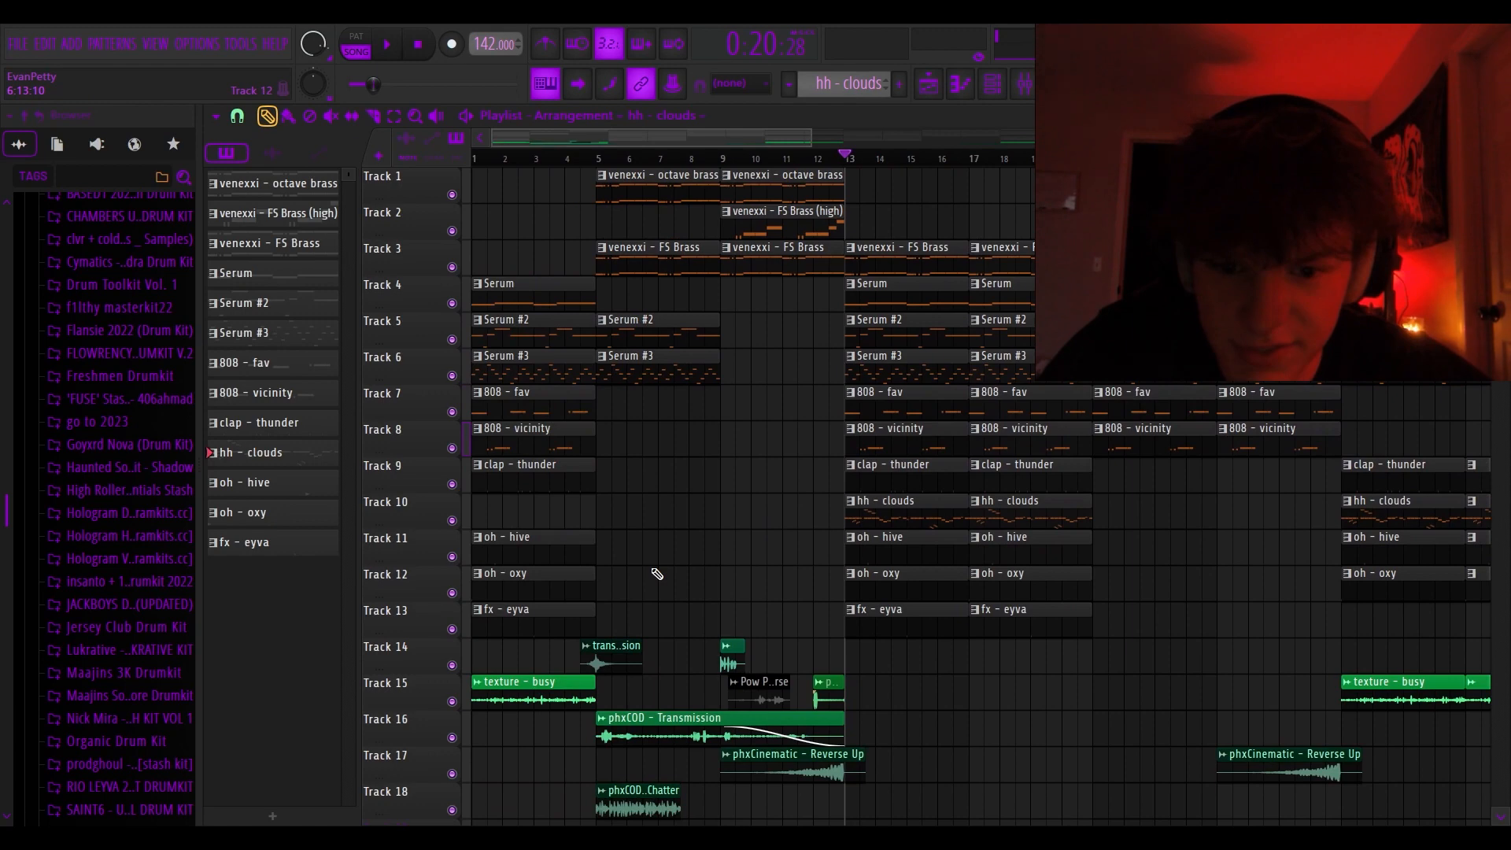
scroll(658, 568, down, 4)
scroll(657, 565, down, 3)
scroll(622, 432, up, 4)
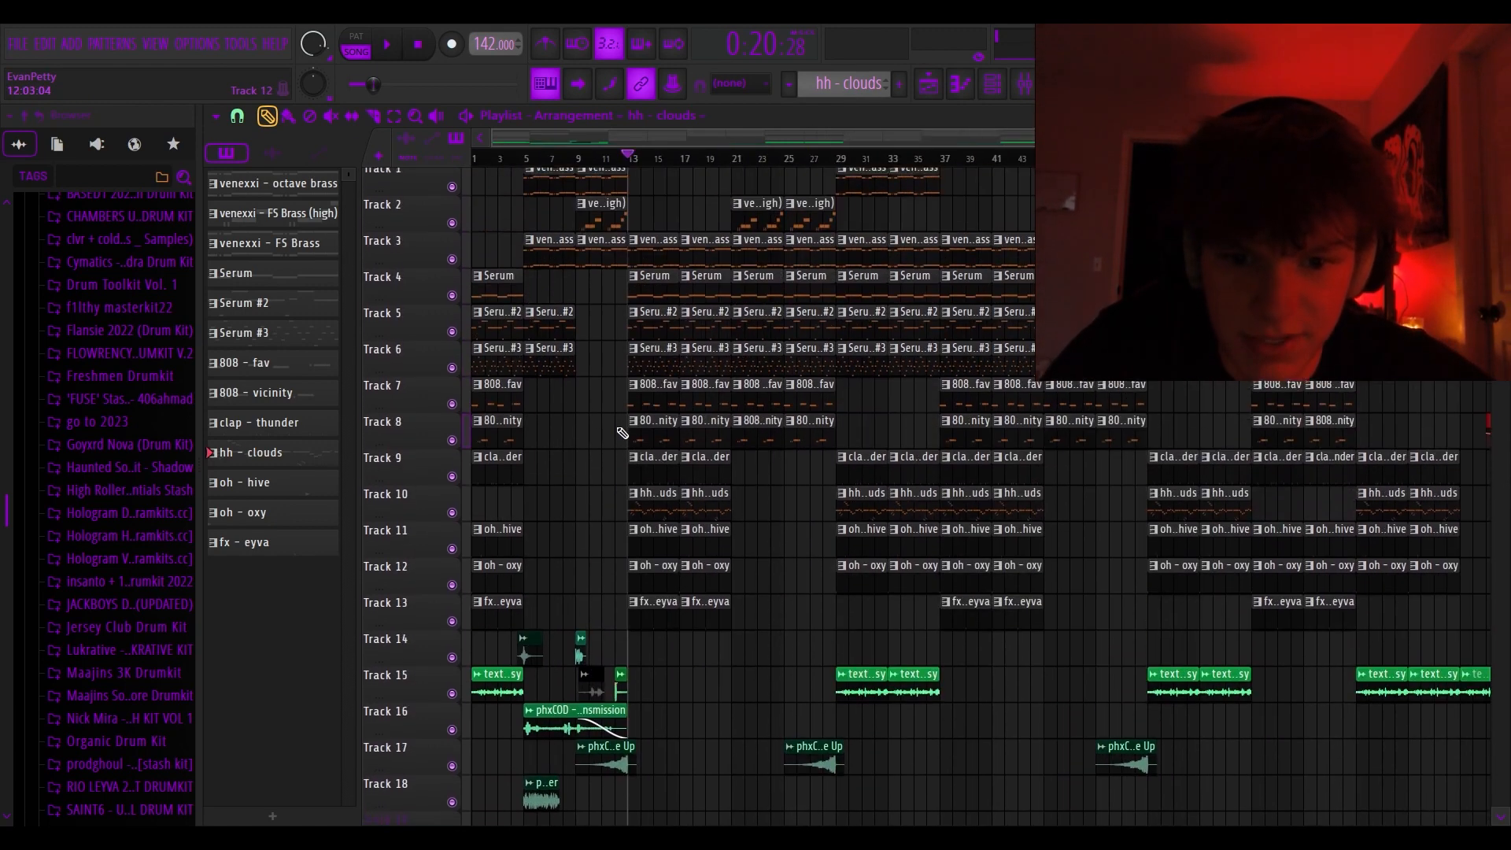
scroll(622, 432, down, 2)
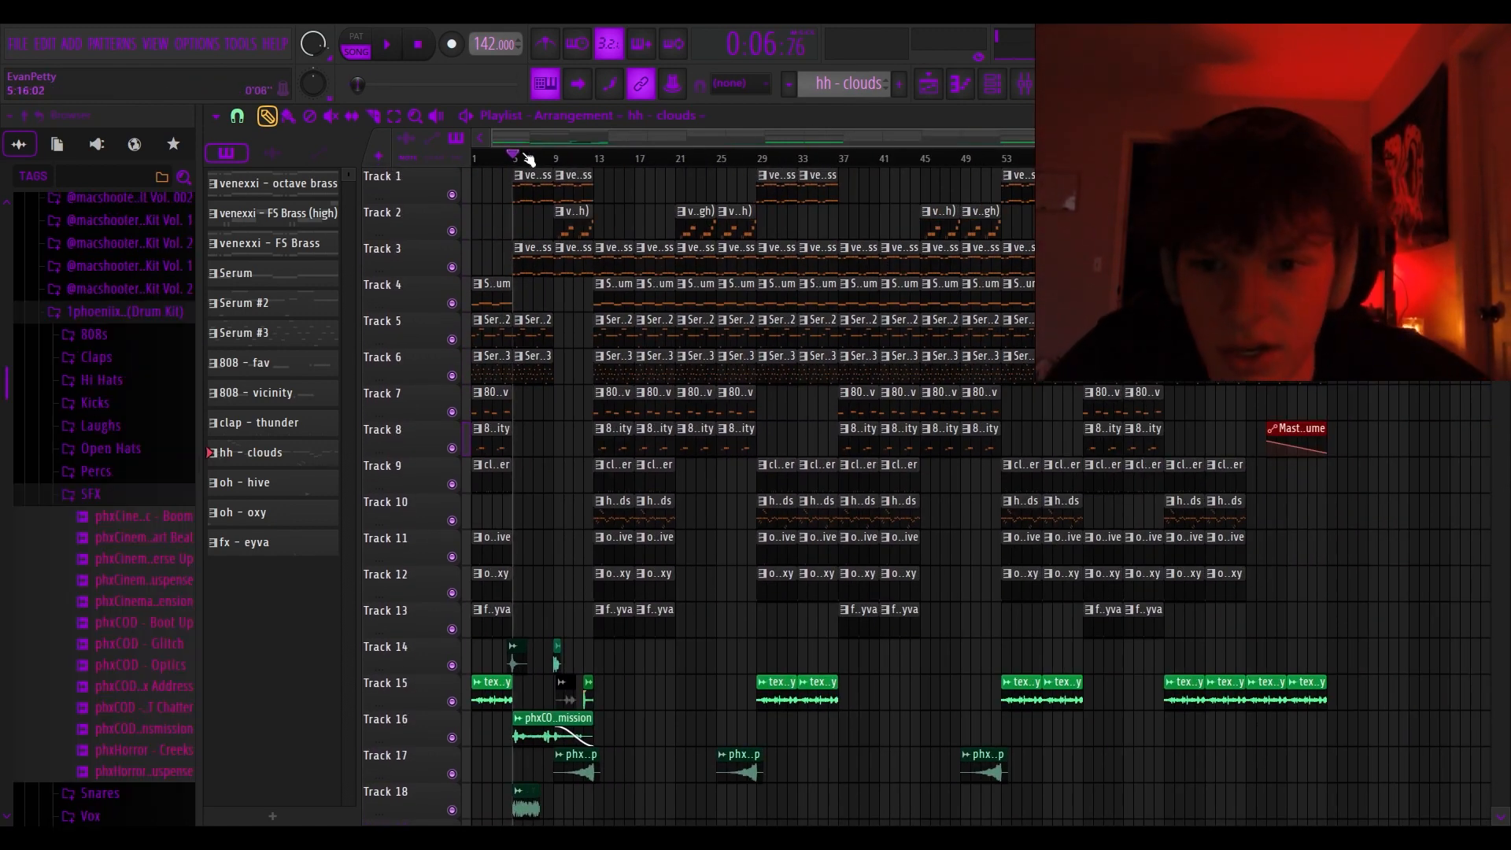